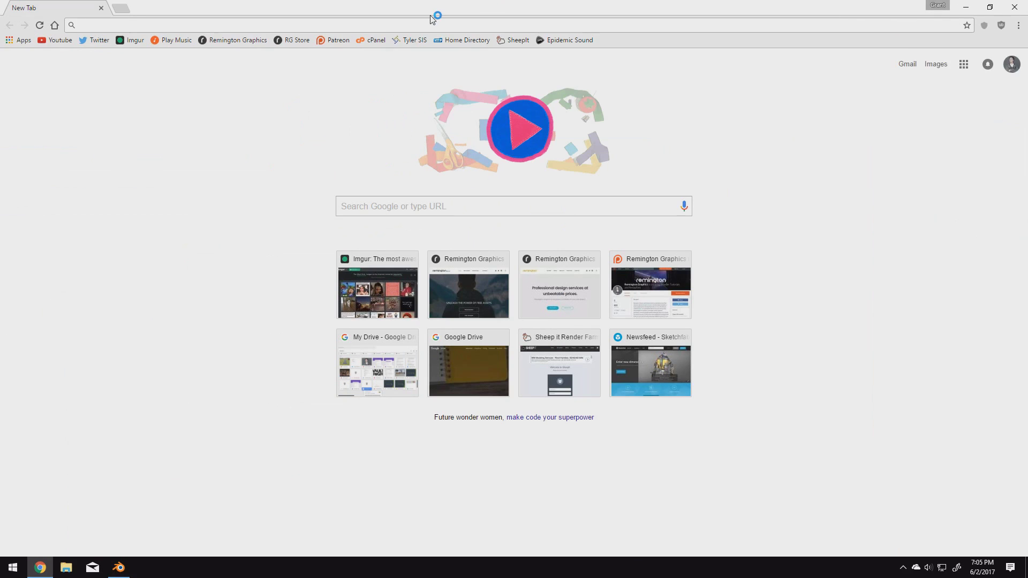
Go to blender.org, open its download page and follow the Bleeding Edge link to the daily builds.
{"action": "type", "text": "blender.or"}
{"action": "key", "text": "Return"}
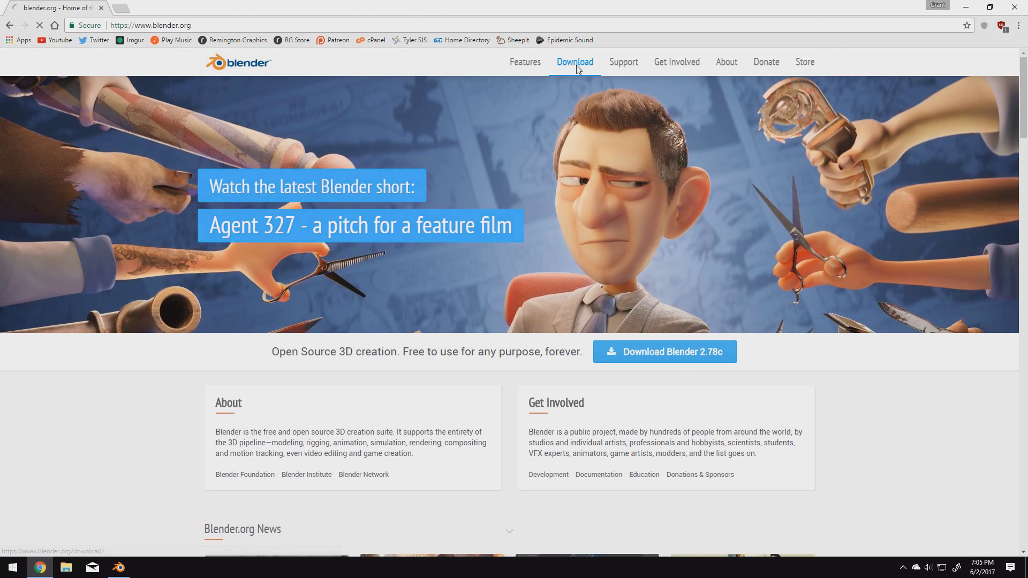
{"action": "left_click", "coordinate": [575, 62]}
{"action": "scroll", "coordinate": [425, 345], "scroll_direction": "down", "scroll_amount": 4}
{"action": "scroll", "coordinate": [426, 346], "scroll_direction": "down", "scroll_amount": 7}
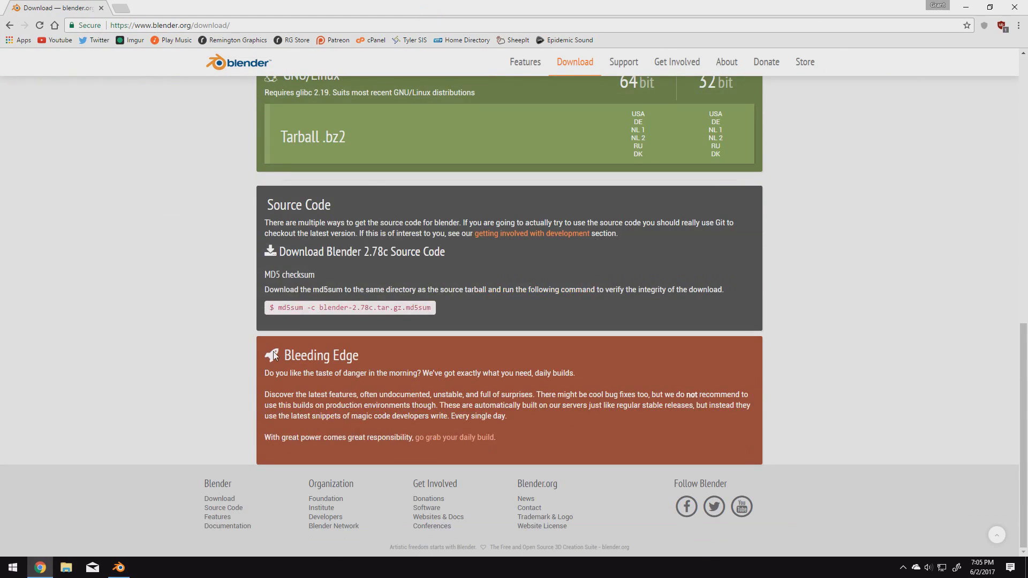
{"action": "left_click", "coordinate": [435, 438]}
{"action": "scroll", "coordinate": [464, 434], "scroll_direction": "down", "scroll_amount": 4}
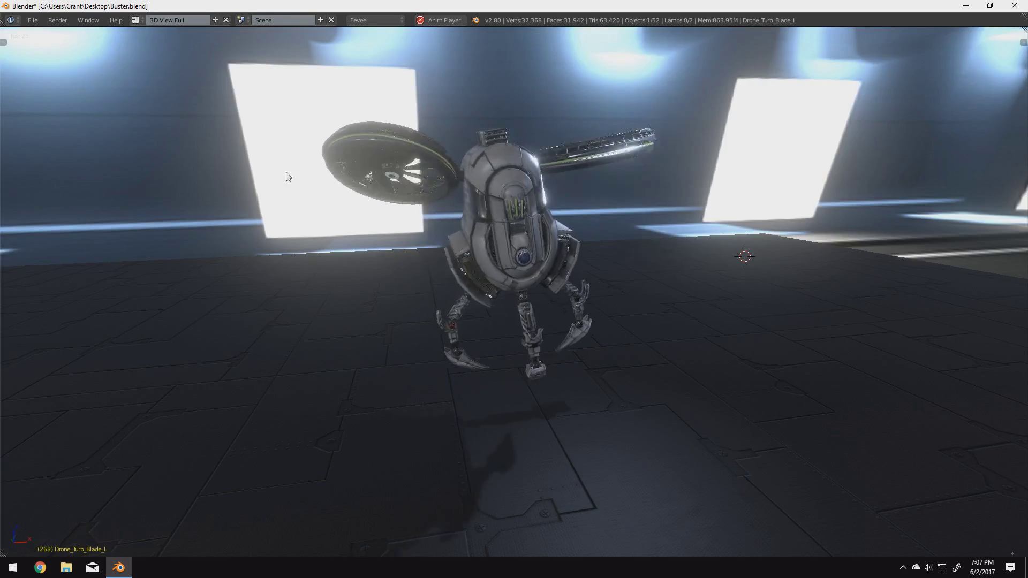
Stop the full-screen animation playback and select the drone's main body.
{"action": "key", "text": "Escape"}
{"action": "middle_click_drag", "start_coordinate": [427, 413], "coordinate": [475, 322]}
{"action": "scroll", "coordinate": [522, 359], "scroll_direction": "up", "scroll_amount": 2}
{"action": "scroll", "coordinate": [568, 307], "scroll_direction": "up", "scroll_amount": 3}
{"action": "key", "text": "shift+f"}
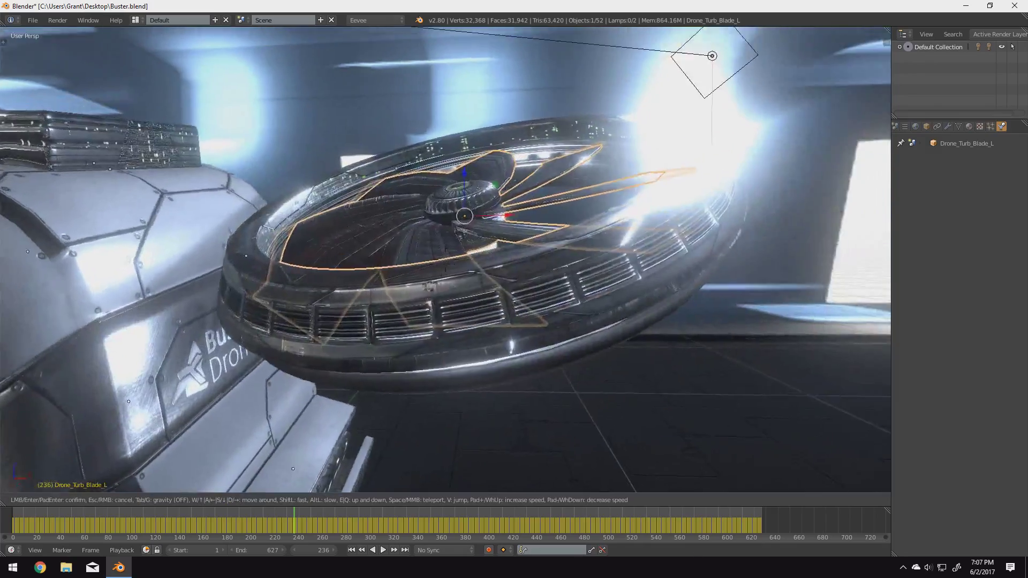
{"action": "key", "text": "s"}
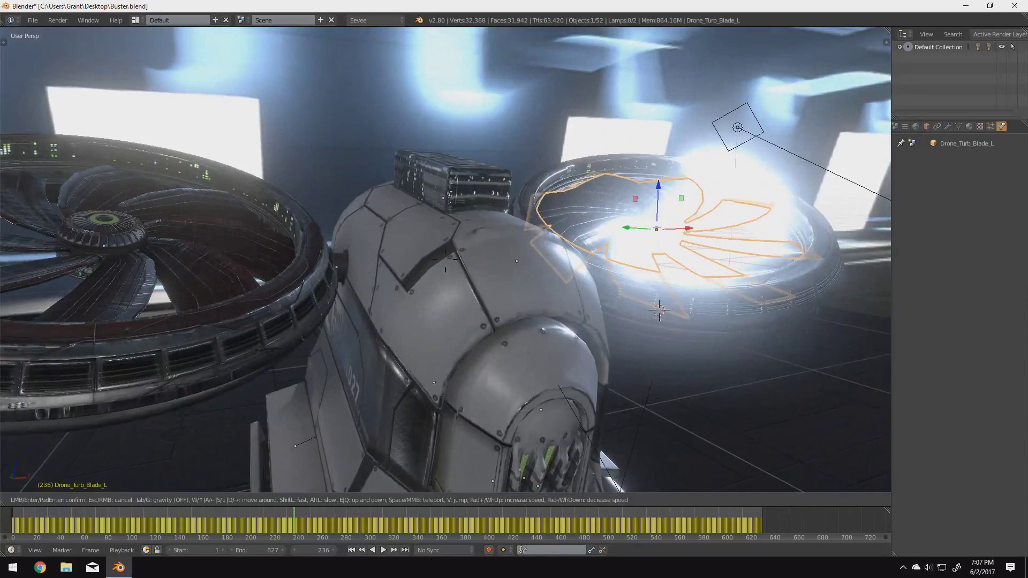
{"action": "left_click", "coordinate": [467, 245]}
{"action": "right_click", "coordinate": [466, 245]}
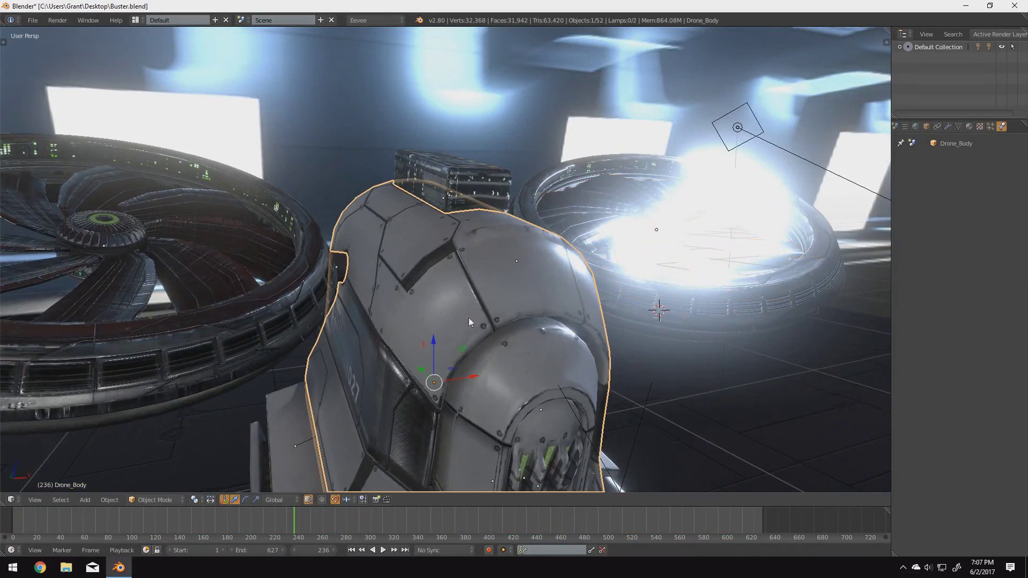
Fly around the drone to examine its body panels, turbines and legs from several sides.
{"action": "key", "text": "shift+f"}
{"action": "key", "text": "w"}
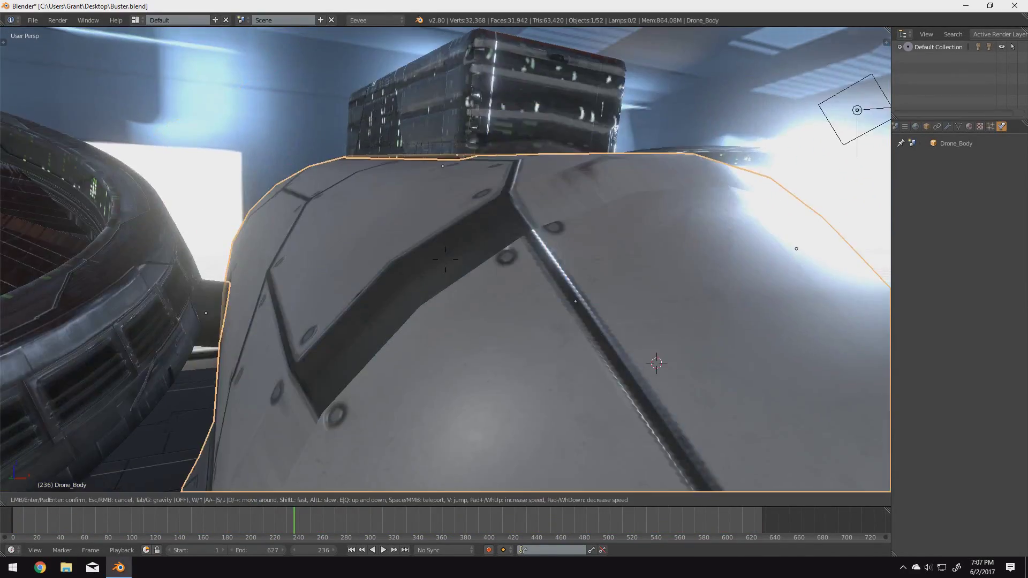
{"action": "key", "text": "s"}
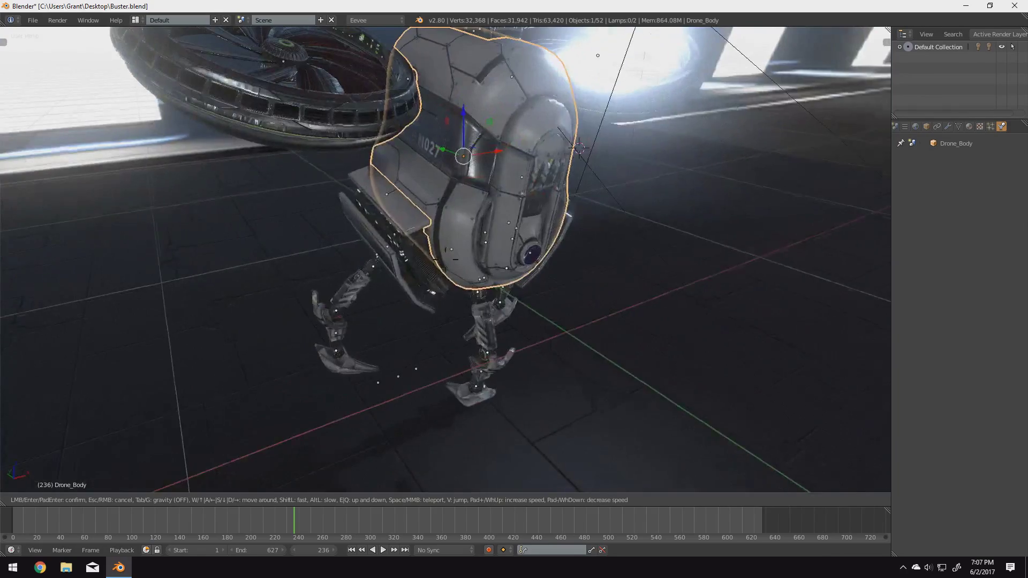
{"action": "key", "text": "w"}
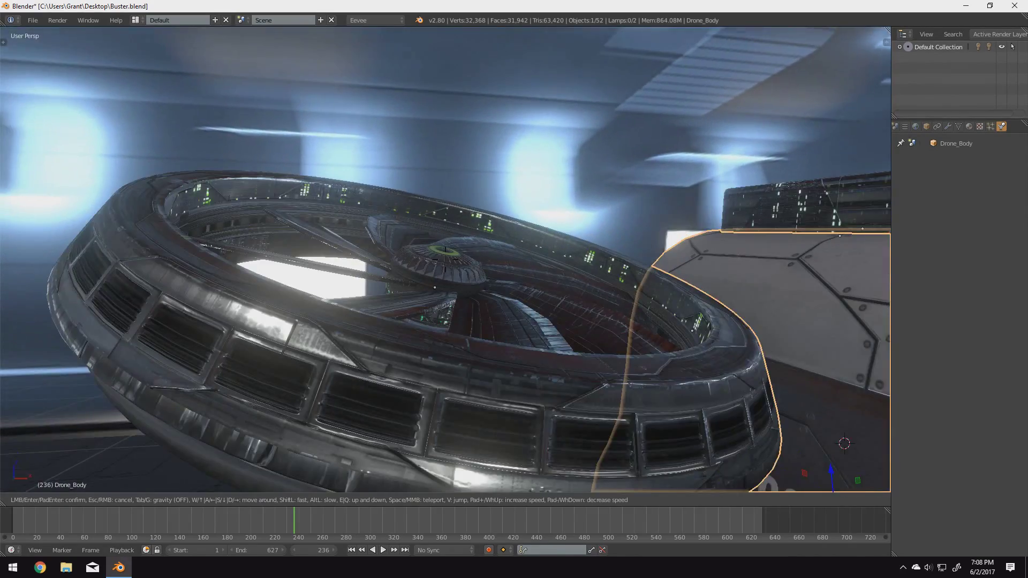
{"action": "key", "text": "s"}
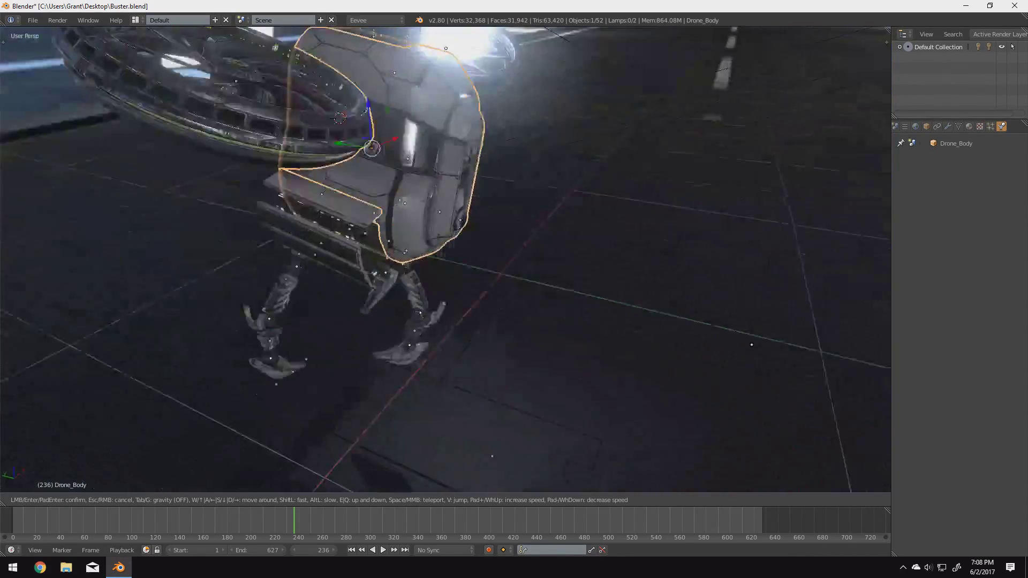
{"action": "key", "text": "s"}
{"action": "key", "text": "w"}
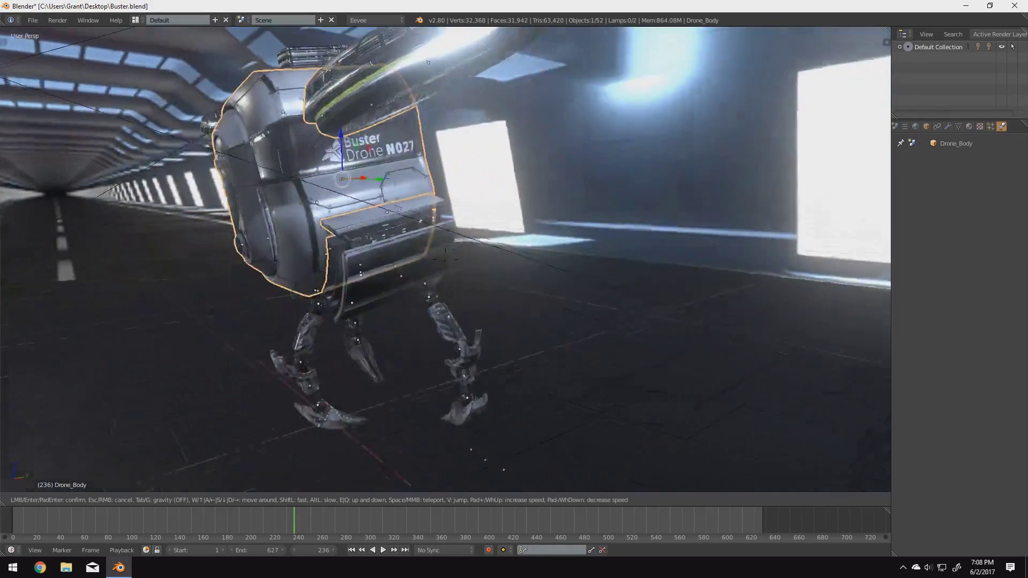
{"action": "key", "text": "s"}
{"action": "key", "text": "w"}
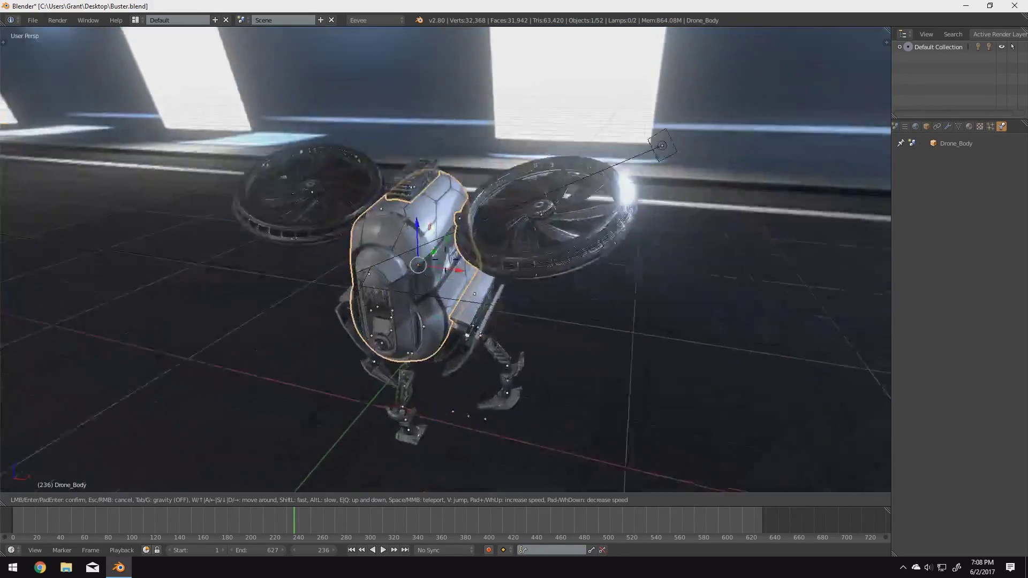
{"action": "key", "text": "s"}
{"action": "left_click", "coordinate": [446, 263]}
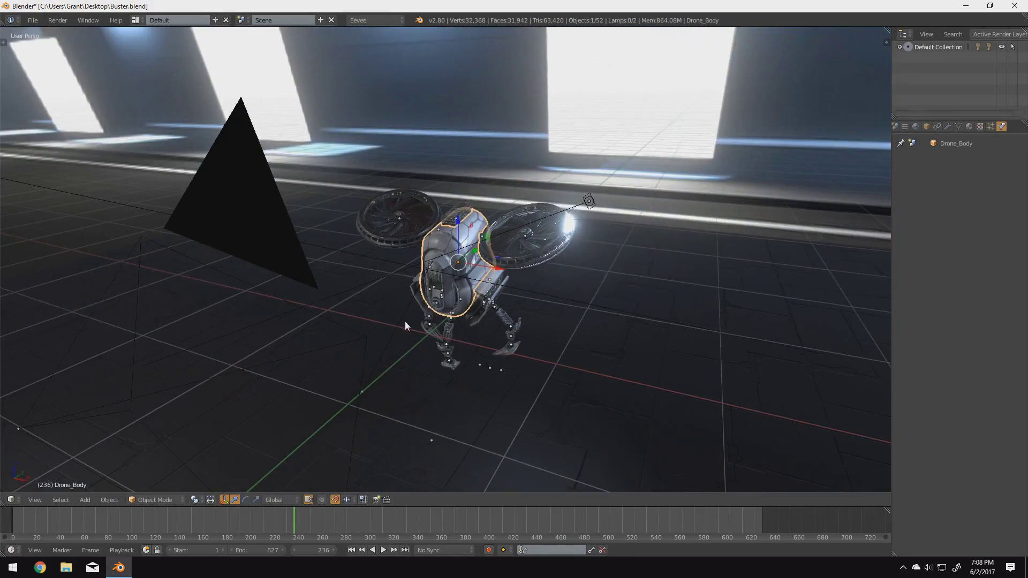
Split the 3D viewport in two and turn the new area into a Node Editor showing the body material.
{"action": "left_click_drag", "start_coordinate": [2, 500], "coordinate": [426, 500]}
{"action": "left_click", "coordinate": [10, 499]}
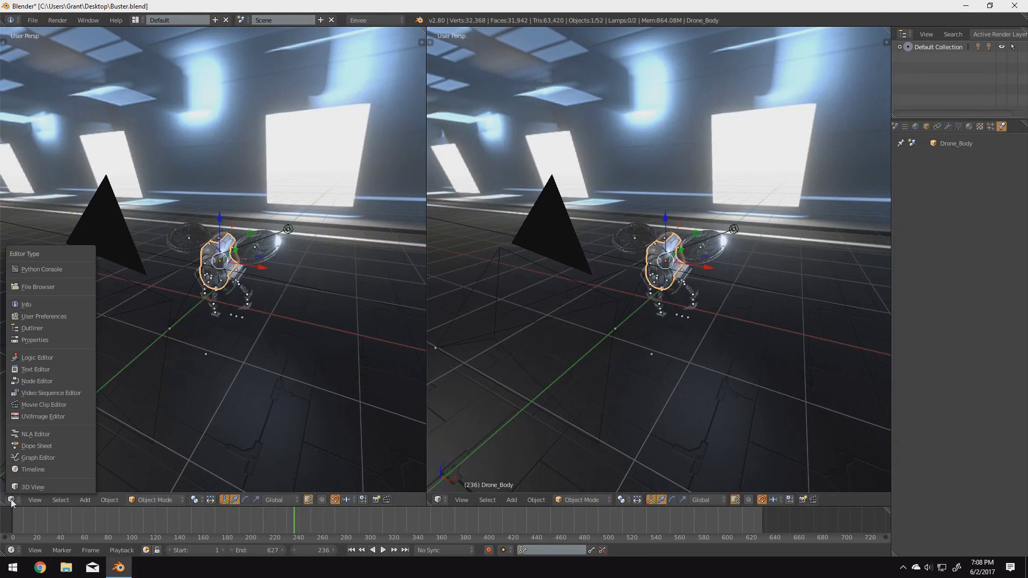
{"action": "left_click", "coordinate": [41, 382]}
{"action": "key", "text": "Home"}
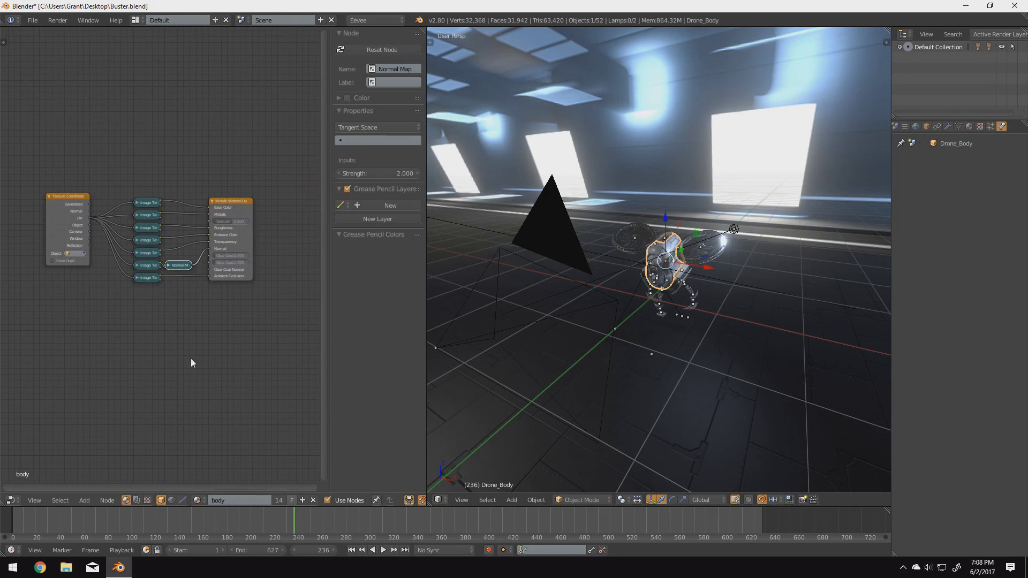
Widen the Node Editor, hide its properties sidebar and fit the whole body node tree in it.
{"action": "left_click_drag", "start_coordinate": [433, 349], "coordinate": [685, 350]}
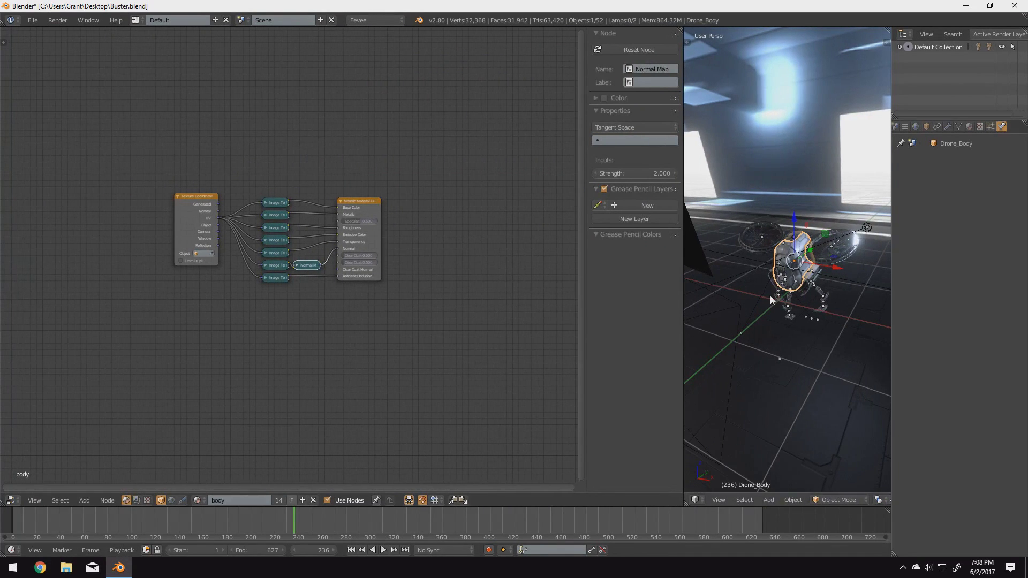
{"action": "key", "text": "t"}
{"action": "key", "text": "t"}
{"action": "key", "text": "n"}
{"action": "key", "text": "Home"}
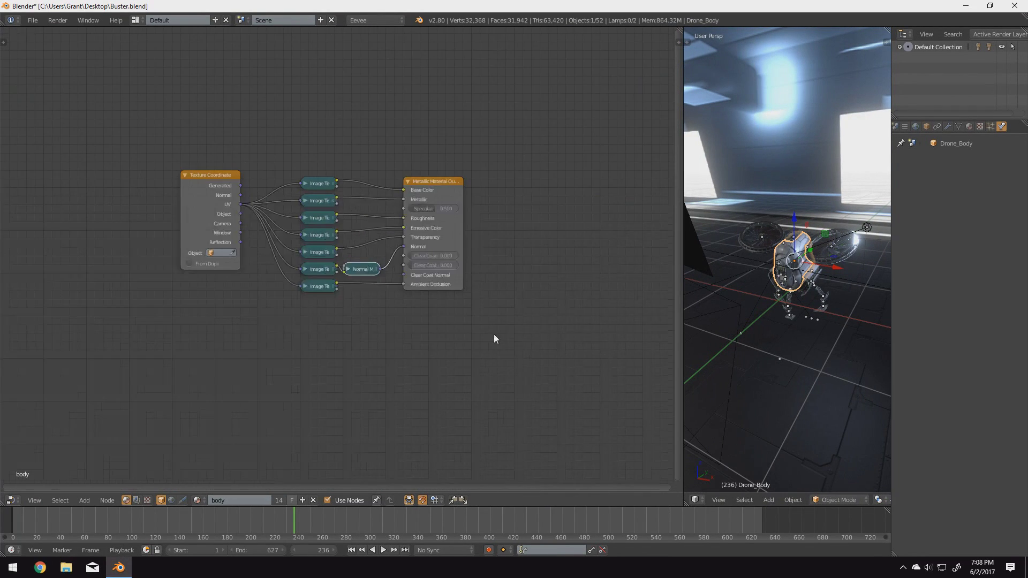
{"action": "key", "text": "Home"}
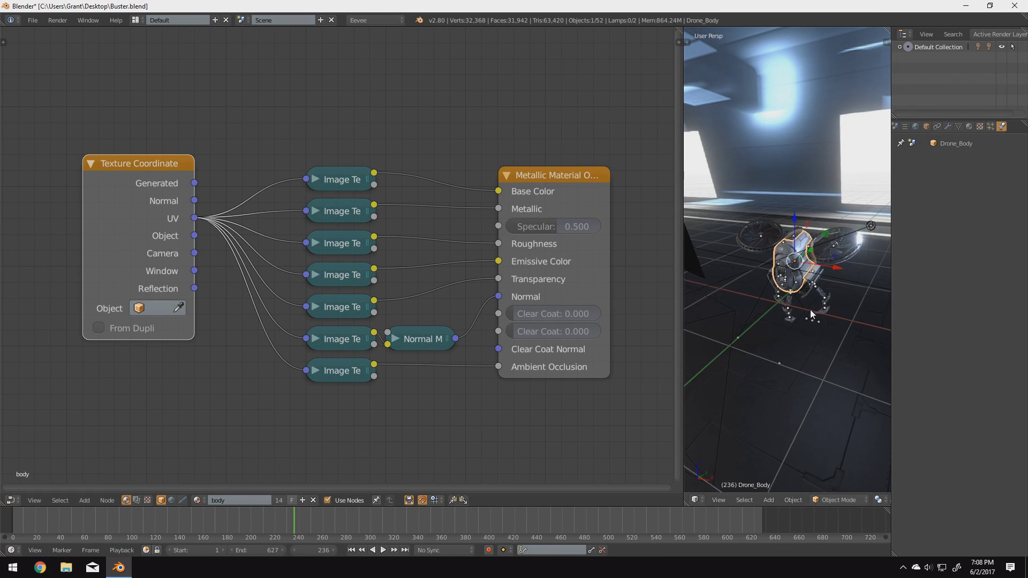
Delete the texture coordinate, image texture and normal map nodes of the body material, keeping only the Metallic Material Output node.
{"action": "key", "text": "shift+f"}
{"action": "key", "text": "w"}
{"action": "key", "text": "d"}
{"action": "key", "text": "s"}
{"action": "left_click", "coordinate": [788, 260]}
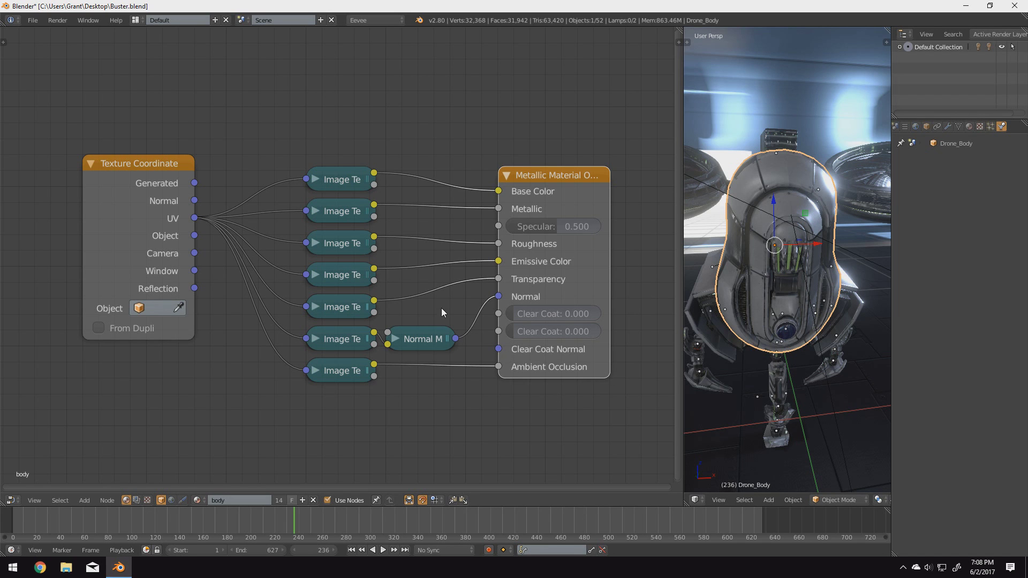
{"action": "scroll", "coordinate": [393, 300], "scroll_direction": "down", "scroll_amount": 2}
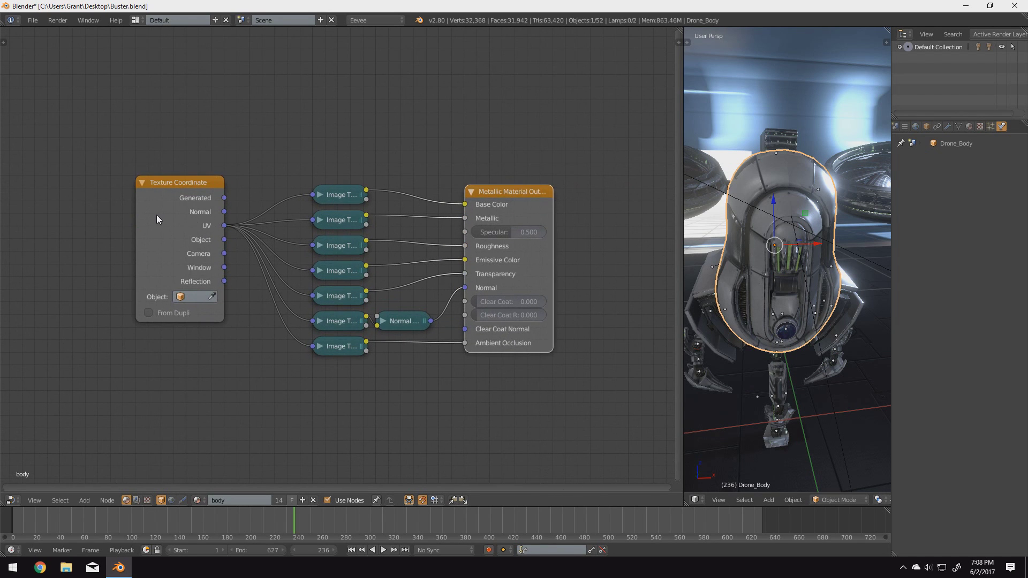
{"action": "left_click_drag", "start_coordinate": [135, 129], "coordinate": [422, 413]}
{"action": "key", "text": "x"}
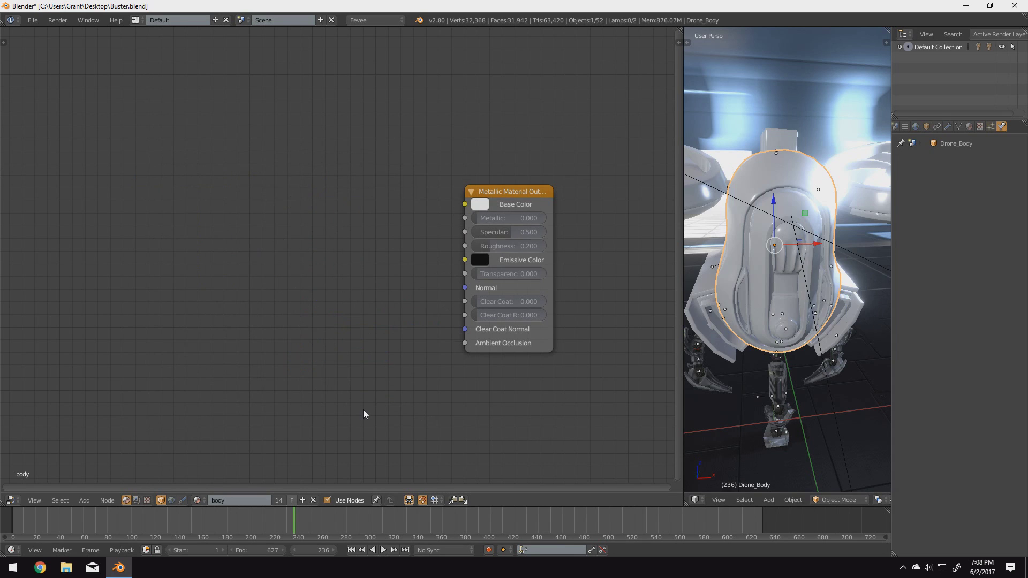
Switch to the desktop, open the model folder's tex subfolder and view body_albedo.png in a maximized Photos window.
{"action": "left_click", "coordinate": [118, 567]}
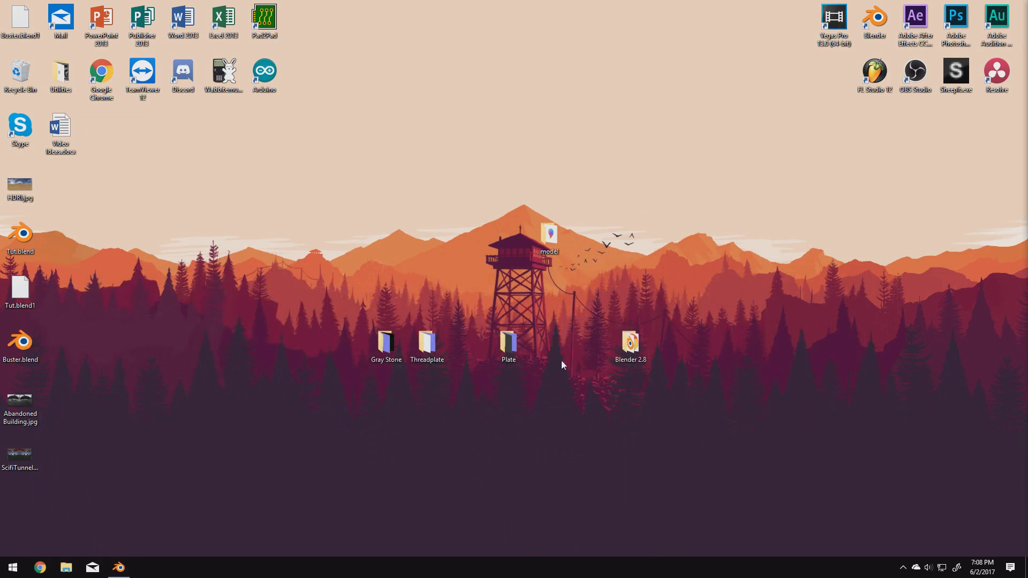
{"action": "double_click", "coordinate": [543, 253]}
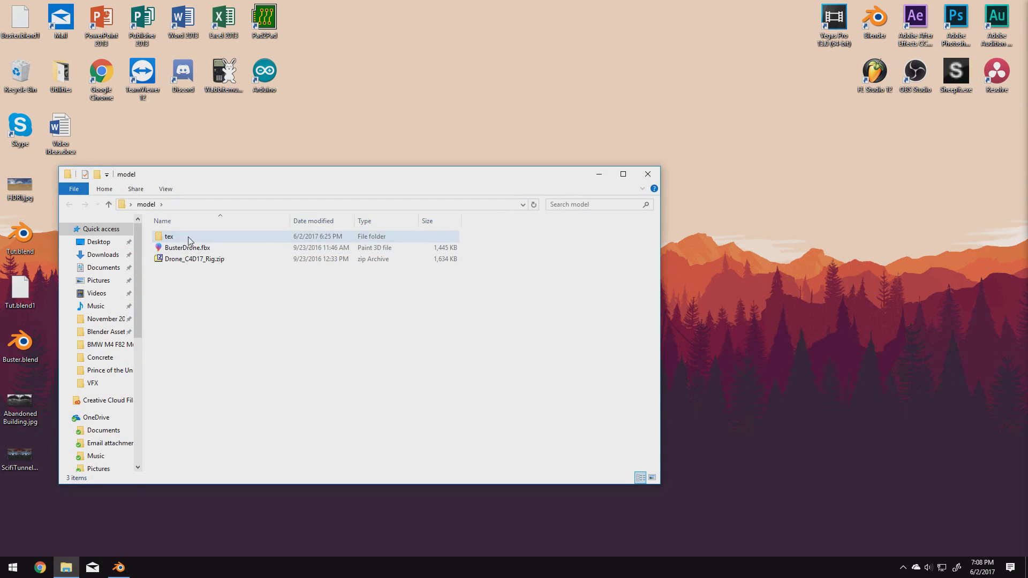
{"action": "double_click", "coordinate": [192, 234]}
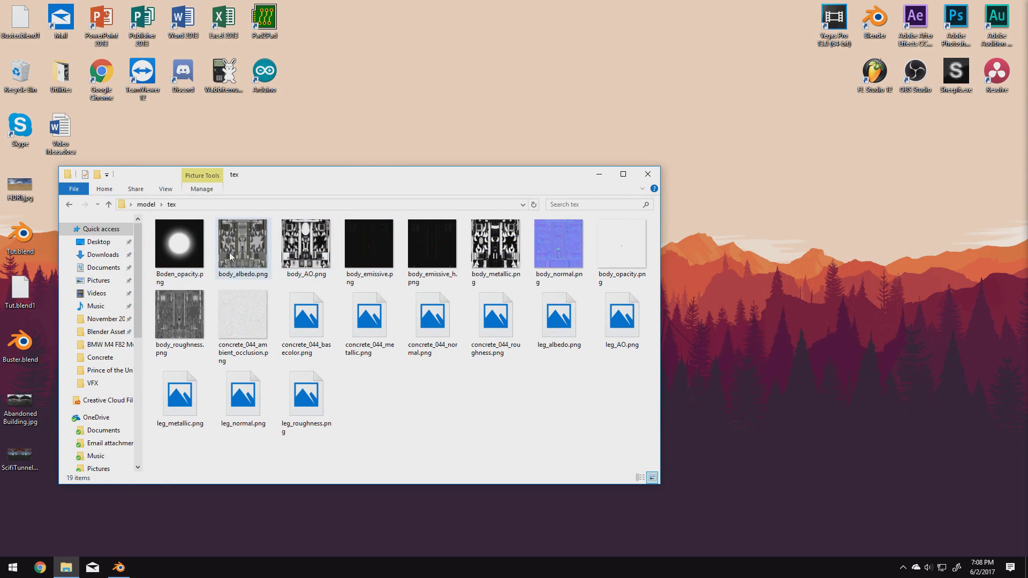
{"action": "double_click", "coordinate": [251, 255]}
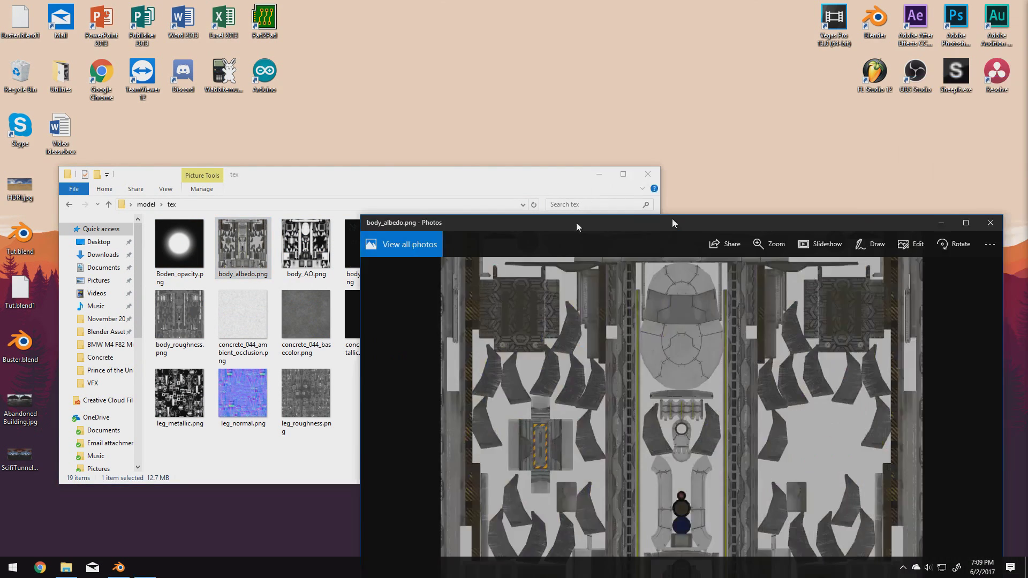
{"action": "double_click", "coordinate": [577, 223]}
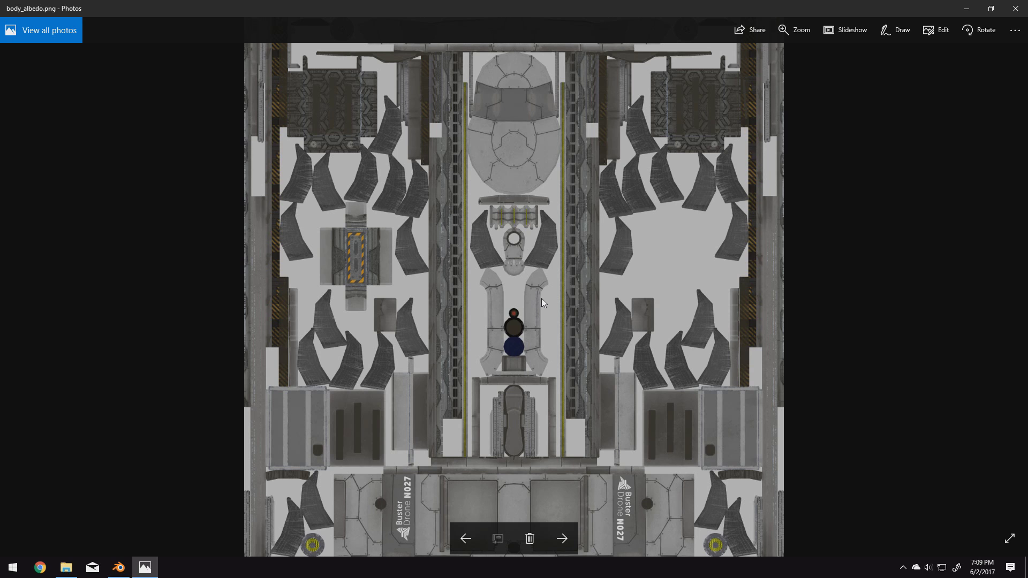
Examine the body ambient occlusion map and compare body_emissive.png with body_emissive_h.png by alternating between them.
{"action": "key", "text": "Right"}
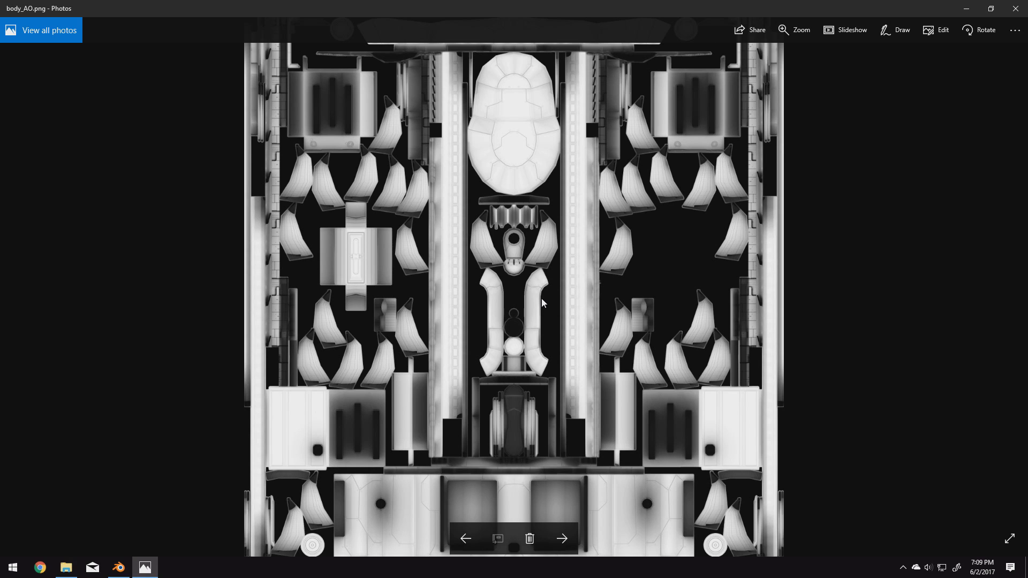
{"action": "key", "text": "Right"}
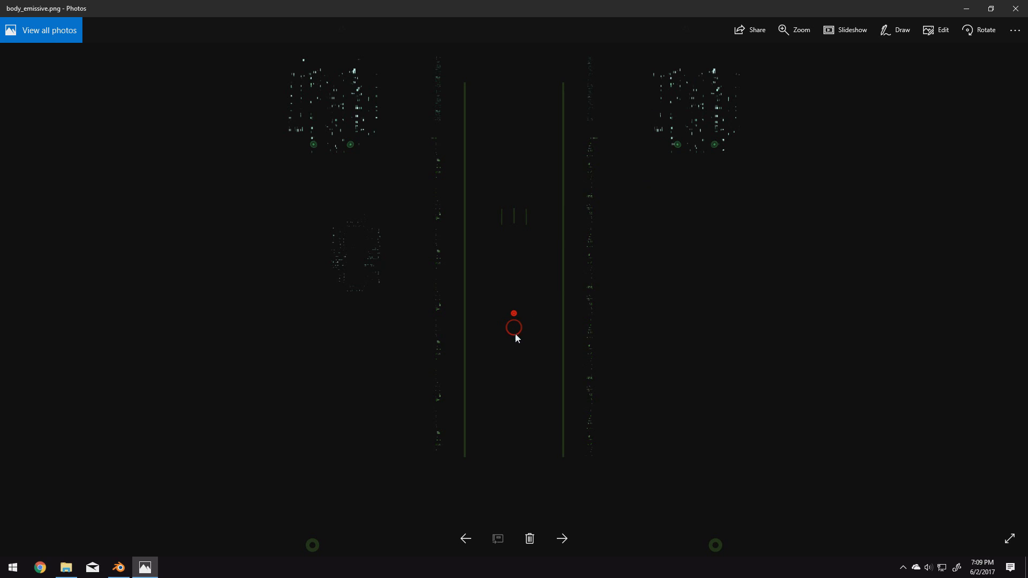
{"action": "key", "text": "Right"}
{"action": "key", "text": "Left"}
{"action": "key", "text": "Right"}
{"action": "key", "text": "Left"}
{"action": "key", "text": "Right"}
{"action": "key", "text": "Left"}
{"action": "key", "text": "Right"}
{"action": "key", "text": "Left"}
{"action": "key", "text": "Right"}
{"action": "key", "text": "Left"}
{"action": "key", "text": "Right"}
{"action": "key", "text": "Left"}
{"action": "key", "text": "Right"}
{"action": "key", "text": "Left"}
{"action": "key", "text": "Right"}
Examine the drone body's metallic, normal, opacity and roughness maps one after another.
{"action": "key", "text": "Right"}
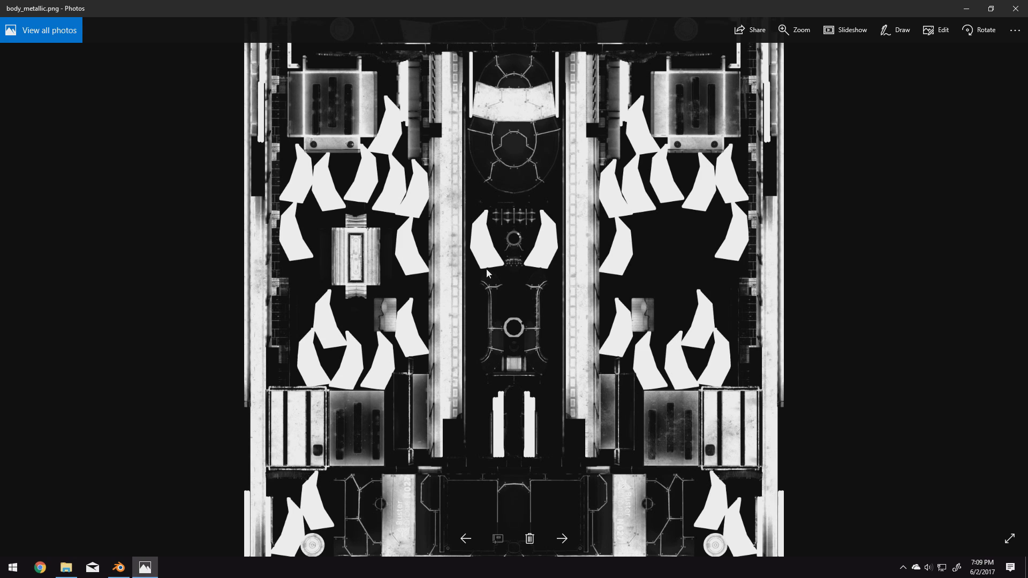
{"action": "key", "text": "Right"}
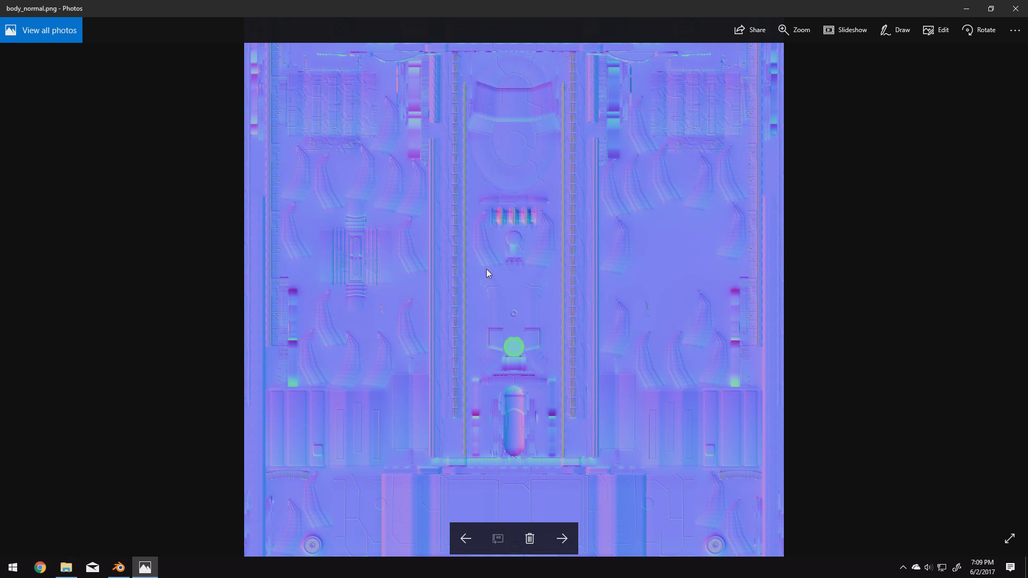
{"action": "key", "text": "Right"}
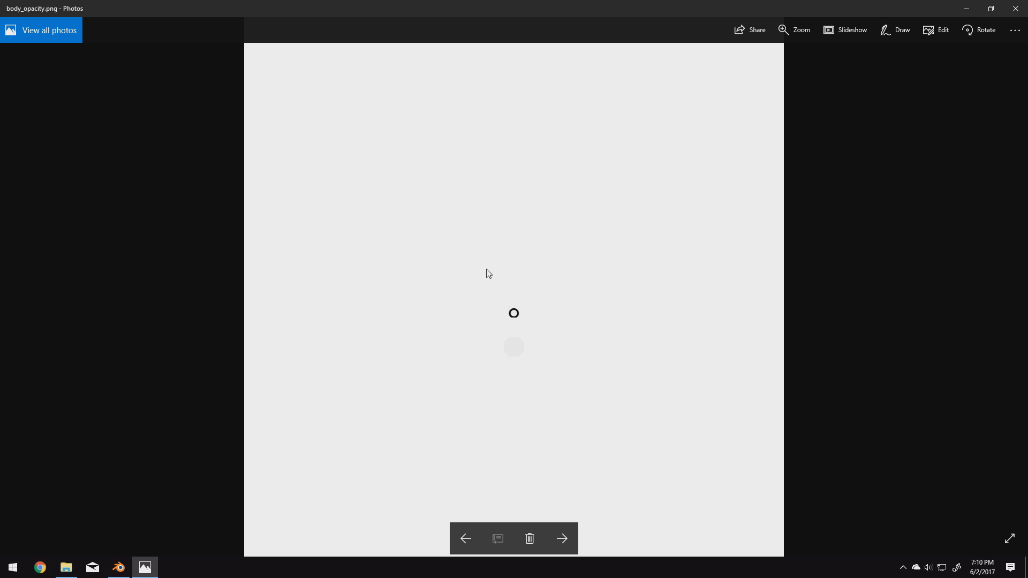
{"action": "key", "text": "Right"}
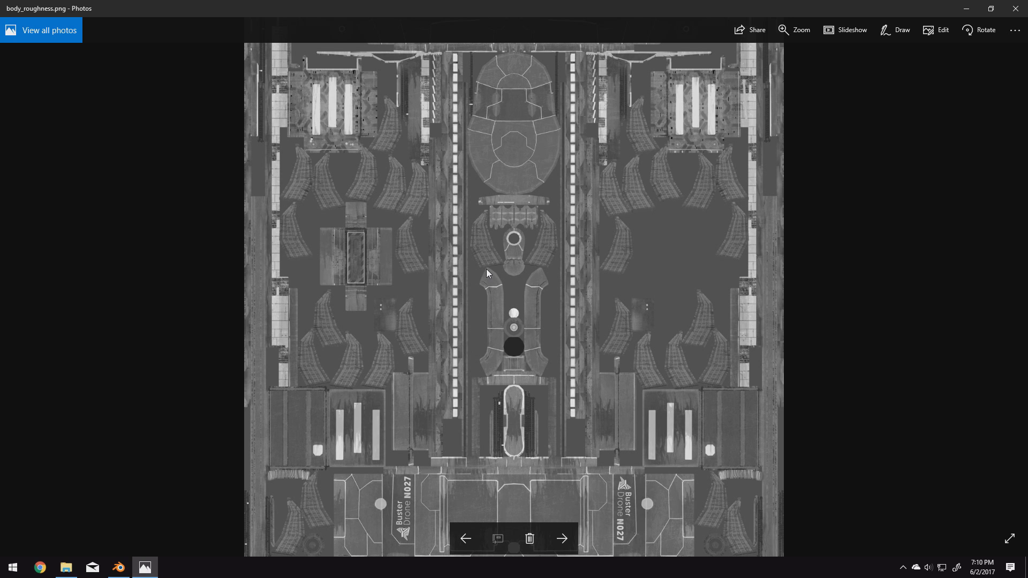
Browse past the concrete_044 textures and view the leg albedo, AO and metallic maps.
{"action": "key", "text": "Right"}
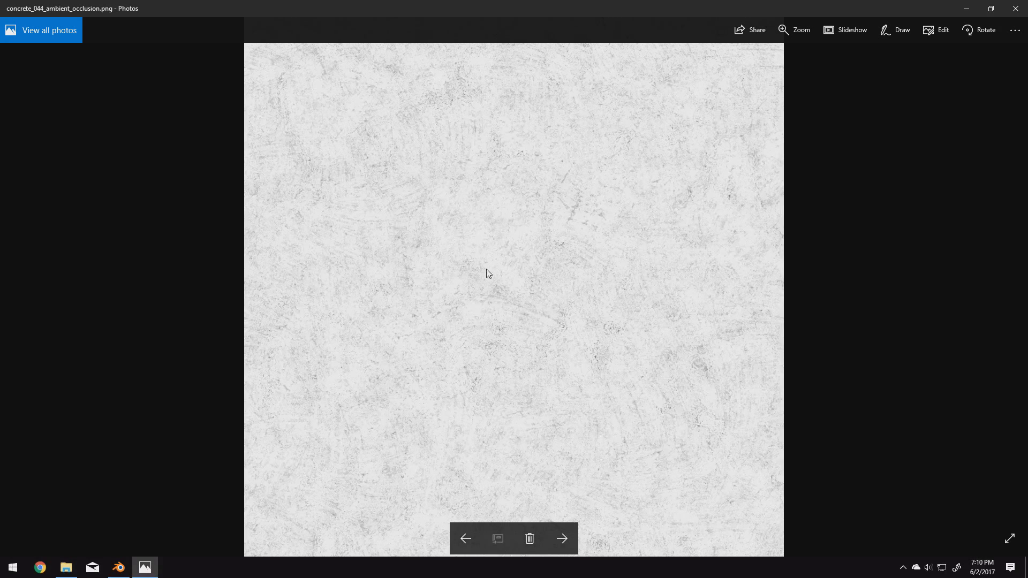
{"action": "key", "text": "Right"}
{"action": "key", "text": "Right"}
{"action": "key", "text": "Right"}
{"action": "key", "text": "Right"}
{"action": "key", "text": "Right"}
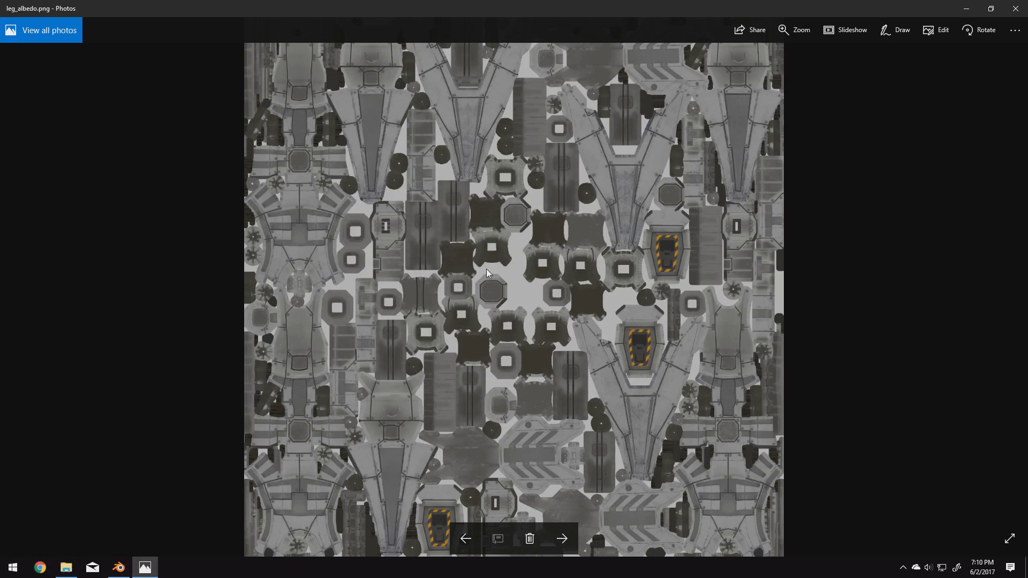
{"action": "key", "text": "Right"}
{"action": "key", "text": "Right"}
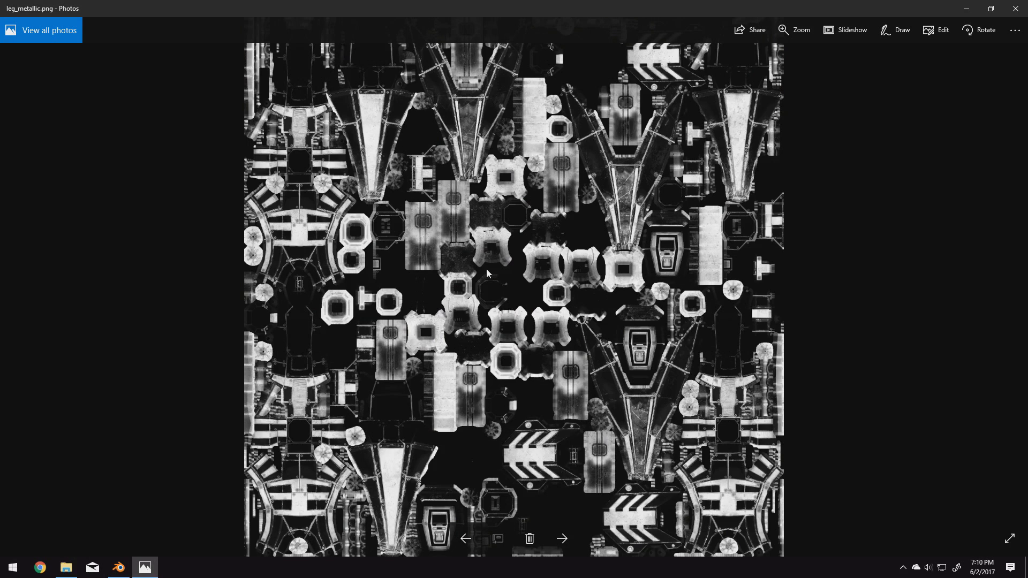
View the leg normal and roughness maps, close the image viewer and switch back to Blender.
{"action": "key", "text": "Right"}
{"action": "key", "text": "Right"}
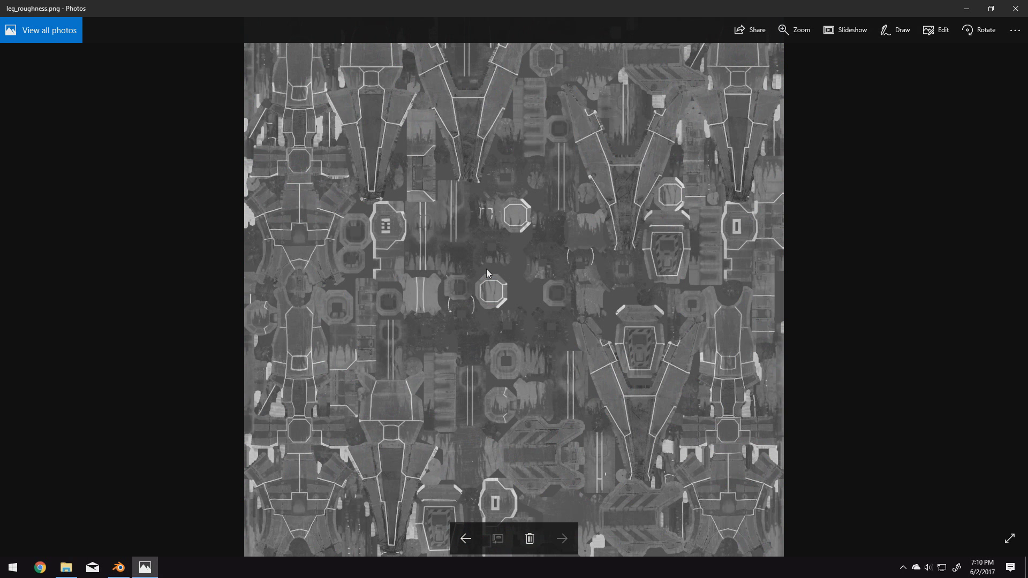
{"action": "left_click", "coordinate": [1015, 9]}
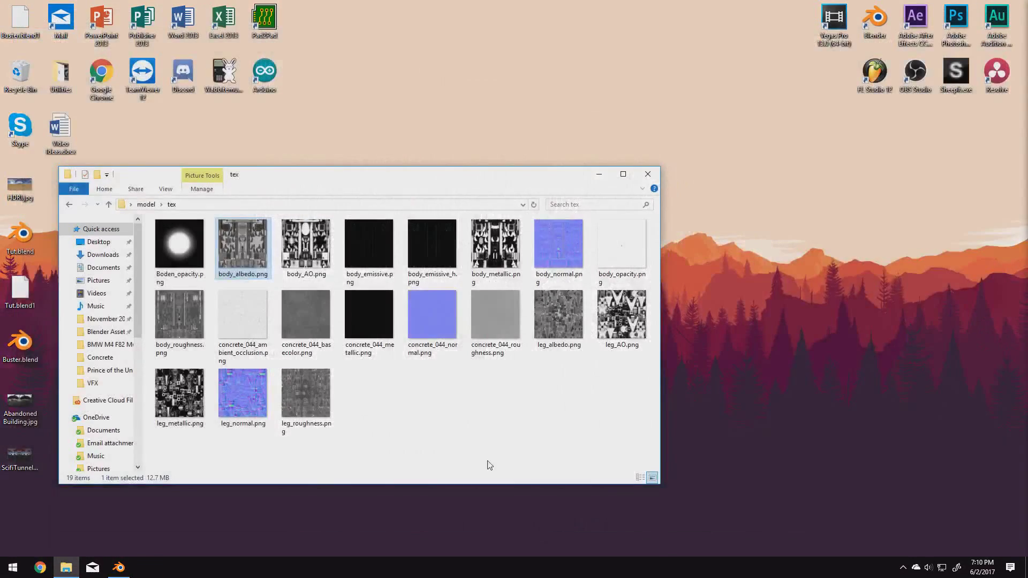
{"action": "left_click", "coordinate": [118, 568]}
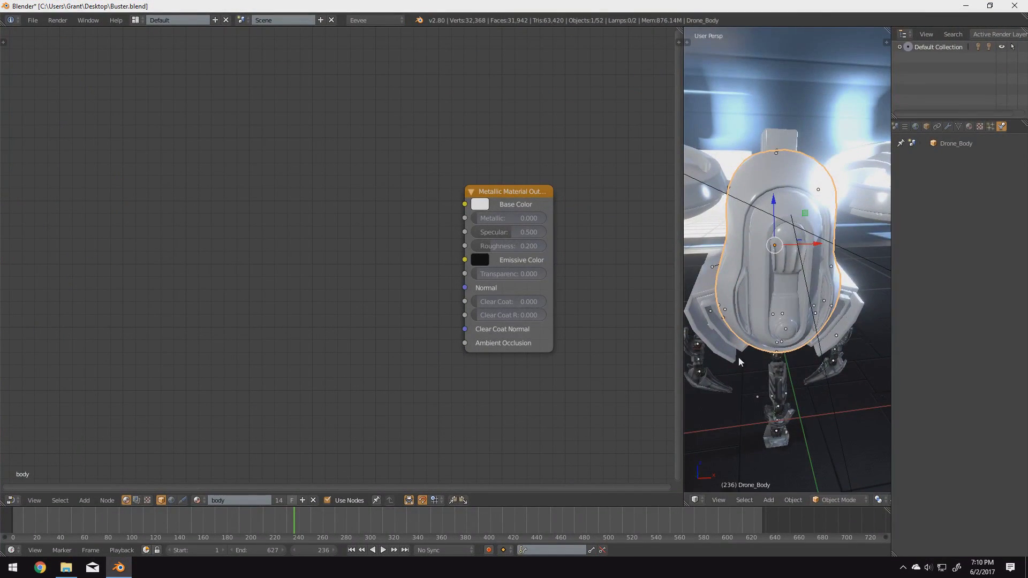
Widen the 3D viewport beside the node editor and frame the whole drone in it.
{"action": "scroll", "coordinate": [721, 348], "scroll_direction": "down", "scroll_amount": 4}
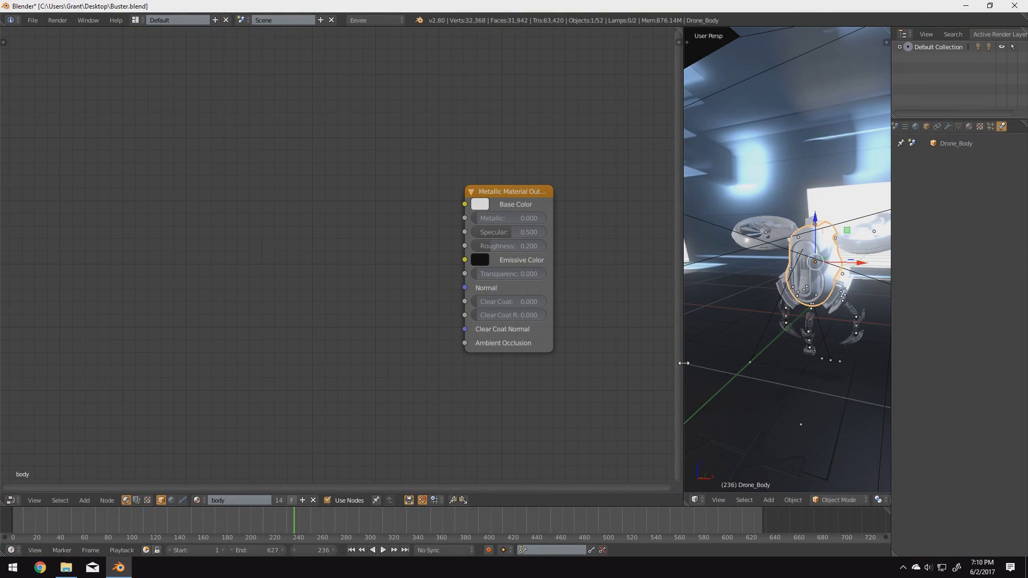
{"action": "left_click_drag", "start_coordinate": [682, 363], "coordinate": [560, 370]}
{"action": "scroll", "coordinate": [732, 328], "scroll_direction": "up", "scroll_amount": 4}
{"action": "middle_click_drag", "start_coordinate": [728, 298], "coordinate": [874, 337], "text": "shift"}
{"action": "scroll", "coordinate": [694, 349], "scroll_direction": "up", "scroll_amount": 3}
{"action": "scroll", "coordinate": [874, 338], "scroll_direction": "down", "scroll_amount": 3}
{"action": "middle_click_drag", "start_coordinate": [776, 336], "coordinate": [688, 364]}
Add an Image Texture node to the body material and place it before the Metallic Material Output node.
{"action": "key", "text": "shift+a"}
{"action": "mouse_move", "coordinate": [54, 365]}
{"action": "mouse_move", "coordinate": [51, 343]}
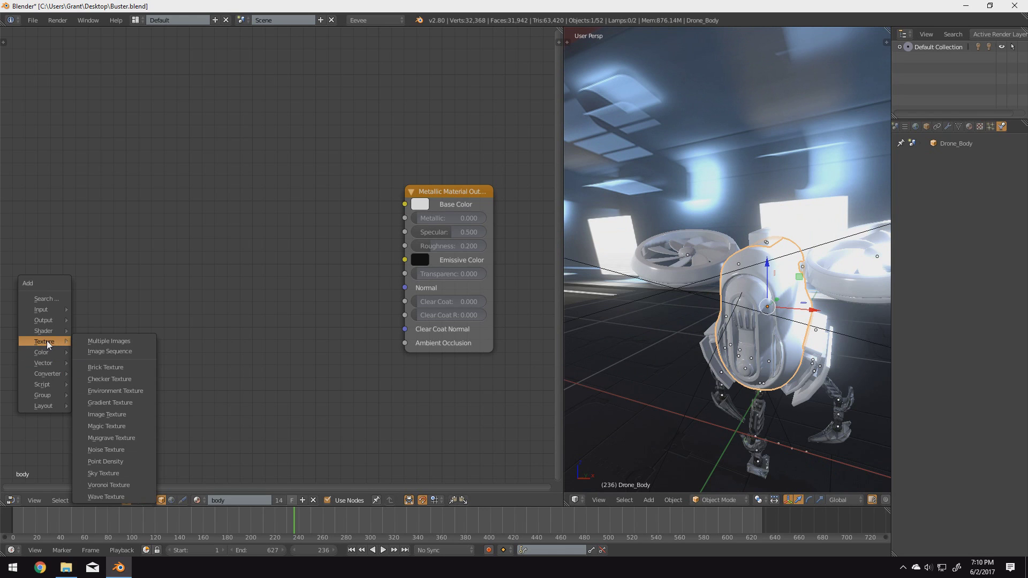
{"action": "left_click", "coordinate": [107, 414]}
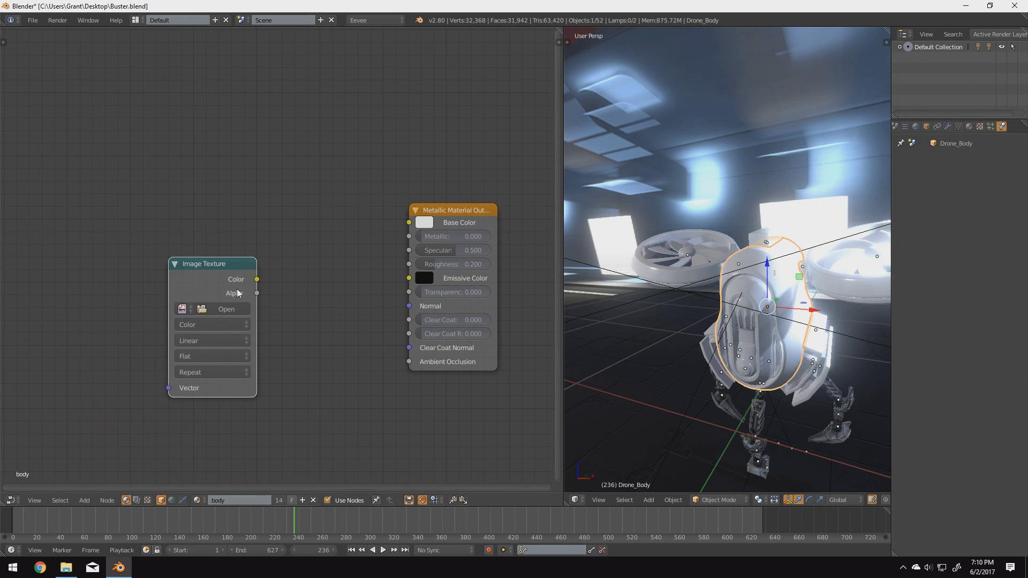
{"action": "left_click", "coordinate": [301, 219]}
Add a Texture Coordinate node and a Mapping node, lining them up in front of the Image Texture node.
{"action": "key", "text": "shift+a"}
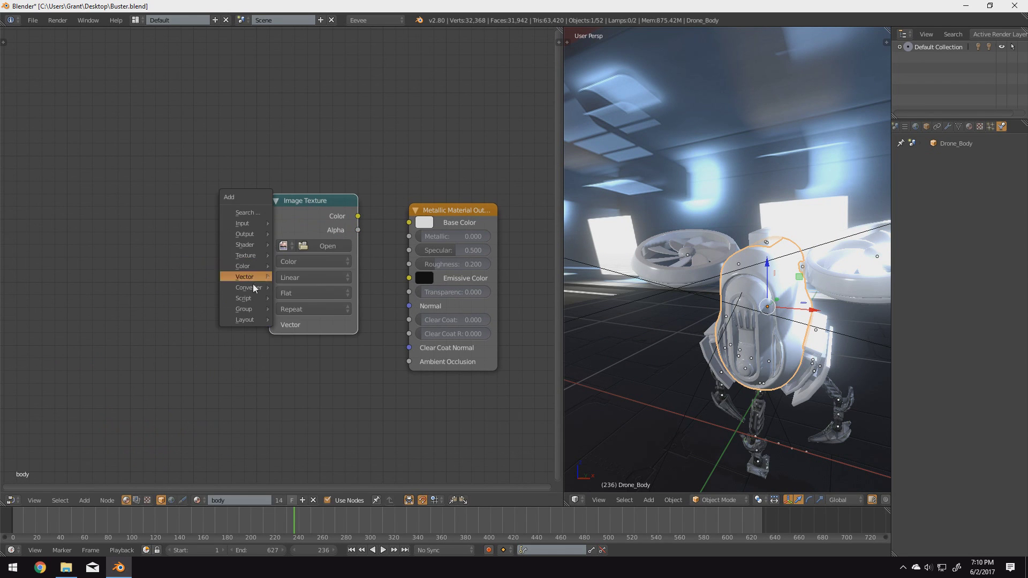
{"action": "mouse_move", "coordinate": [242, 224]}
{"action": "left_click", "coordinate": [311, 368]}
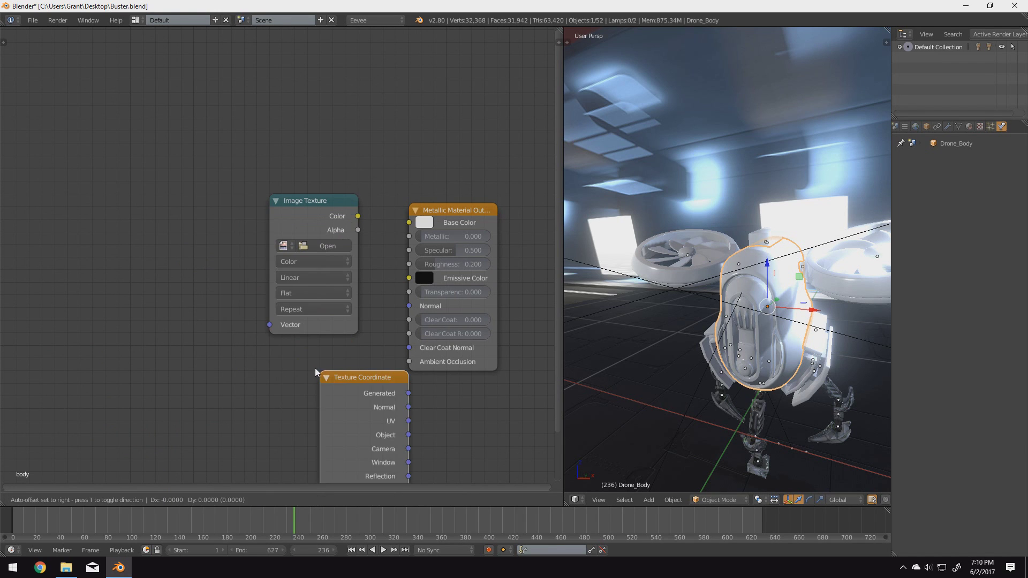
{"action": "left_click", "coordinate": [65, 228]}
{"action": "key", "text": "shift+a"}
{"action": "mouse_move", "coordinate": [168, 310]}
{"action": "left_click", "coordinate": [220, 320]}
{"action": "left_click", "coordinate": [259, 227]}
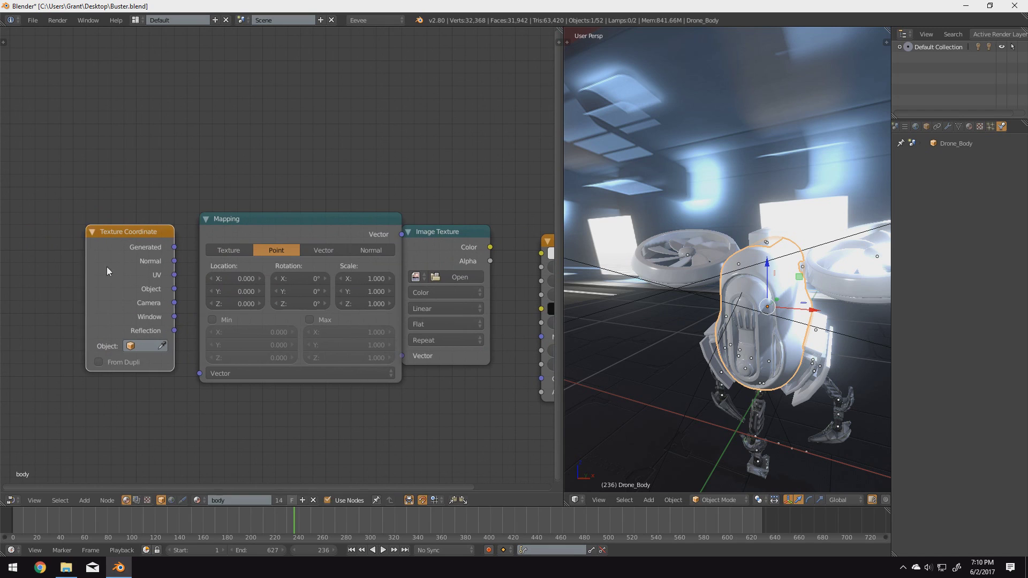
{"action": "left_click_drag", "start_coordinate": [259, 227], "coordinate": [183, 239]}
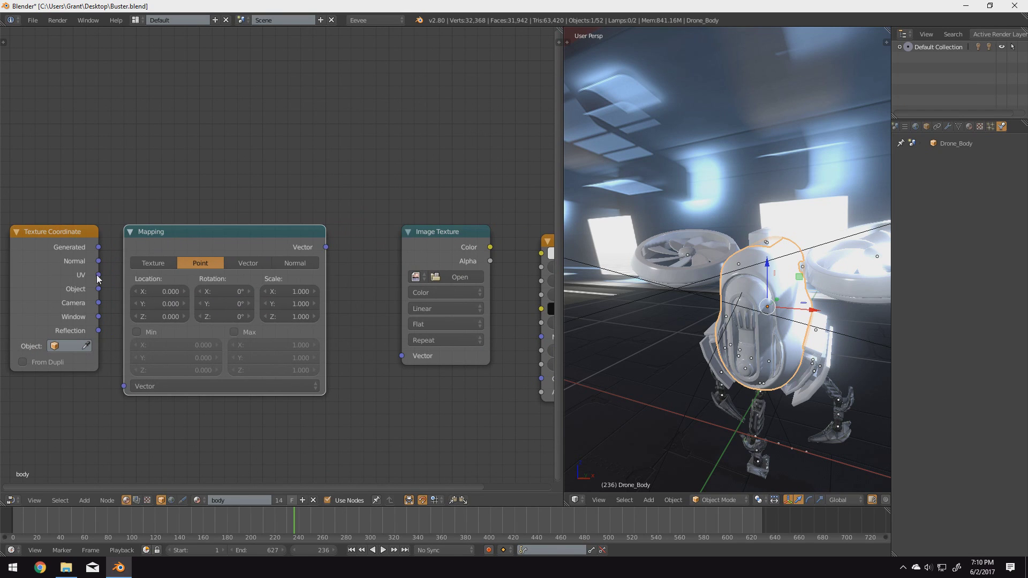
Connect the UV coordinates through Mapping to the Image Texture's Vector, and link the texture's Color to Base Color.
{"action": "left_click_drag", "start_coordinate": [98, 276], "coordinate": [123, 386]}
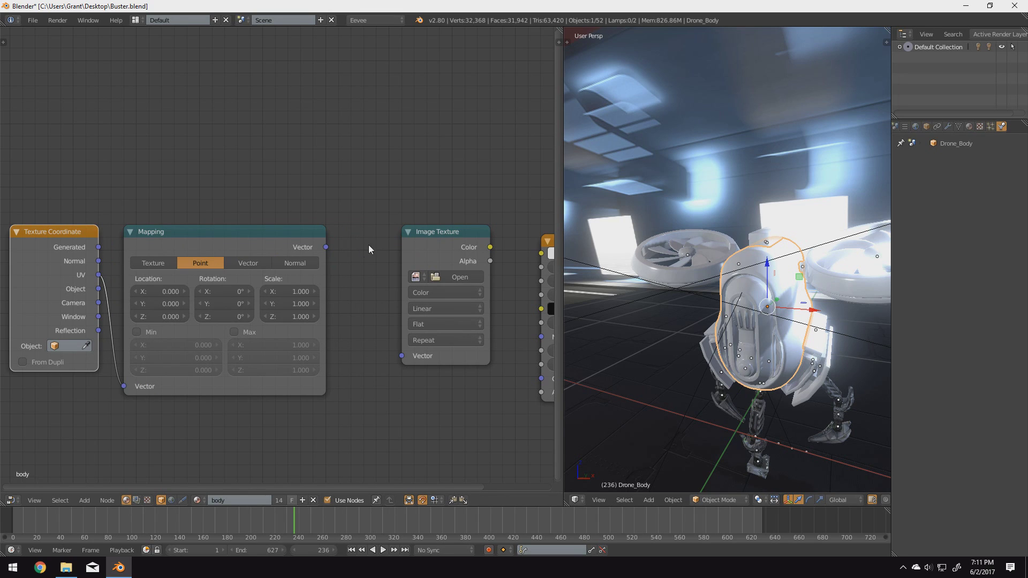
{"action": "left_click_drag", "start_coordinate": [418, 235], "coordinate": [352, 355]}
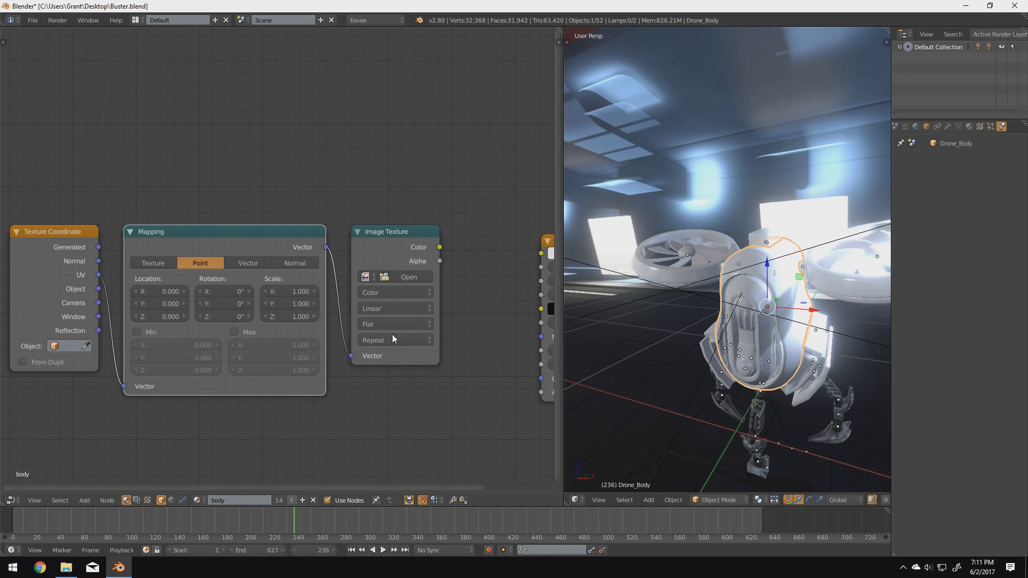
{"action": "left_click", "coordinate": [409, 275]}
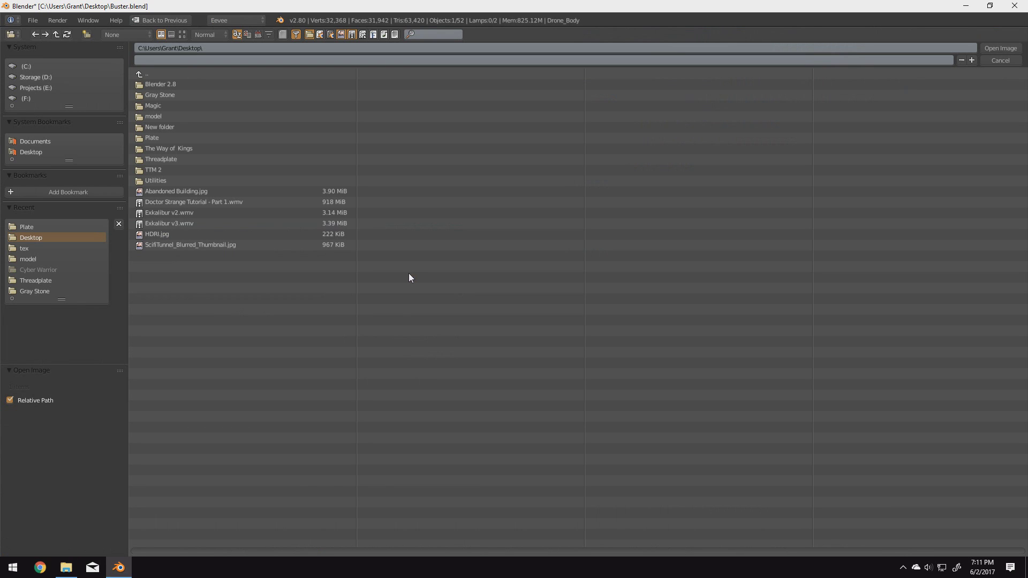
{"action": "left_click", "coordinate": [1000, 60]}
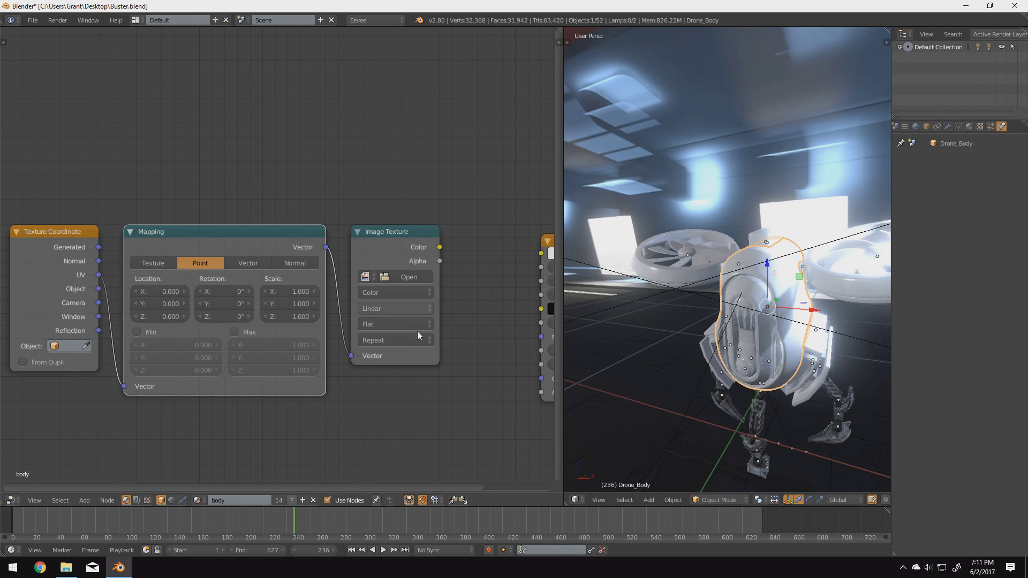
{"action": "middle_click_drag", "start_coordinate": [401, 252], "coordinate": [333, 248]}
{"action": "left_click_drag", "start_coordinate": [370, 243], "coordinate": [470, 253]}
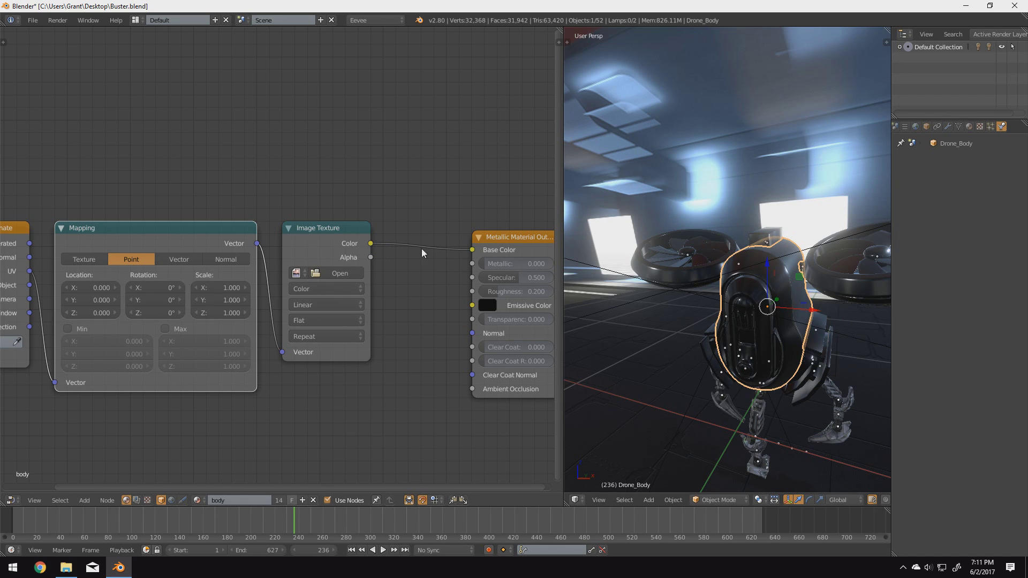
Load body_albedo.png from the model folder's tex subfolder into the Image Texture node and inspect the drone body.
{"action": "left_click", "coordinate": [328, 273]}
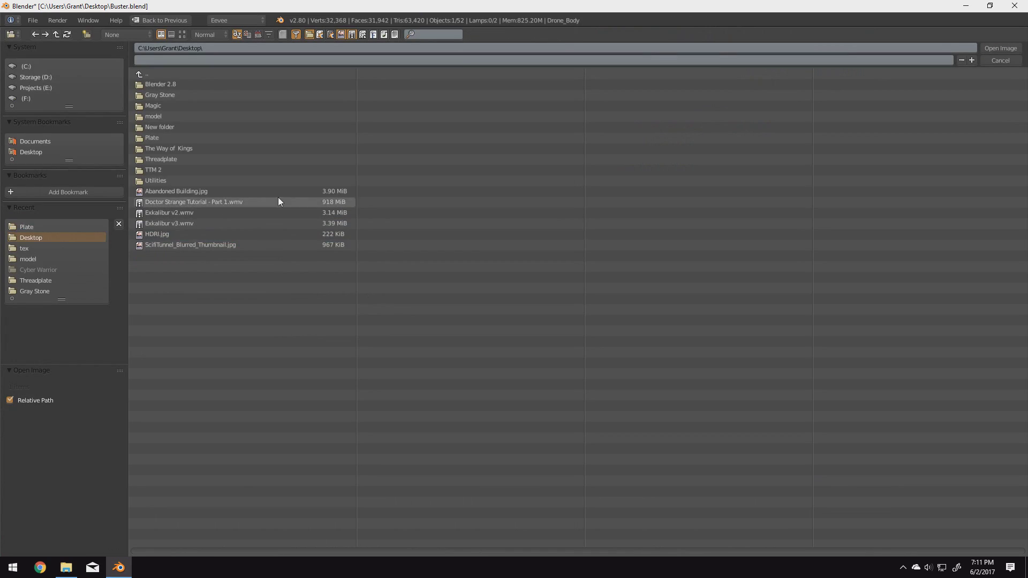
{"action": "left_click", "coordinate": [162, 117]}
{"action": "left_click", "coordinate": [165, 86]}
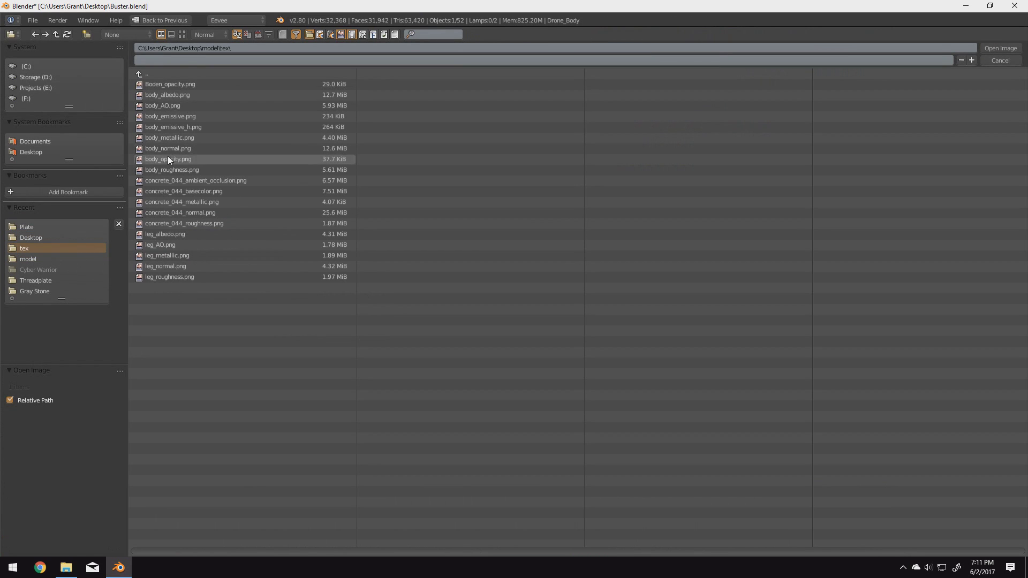
{"action": "double_click", "coordinate": [172, 94]}
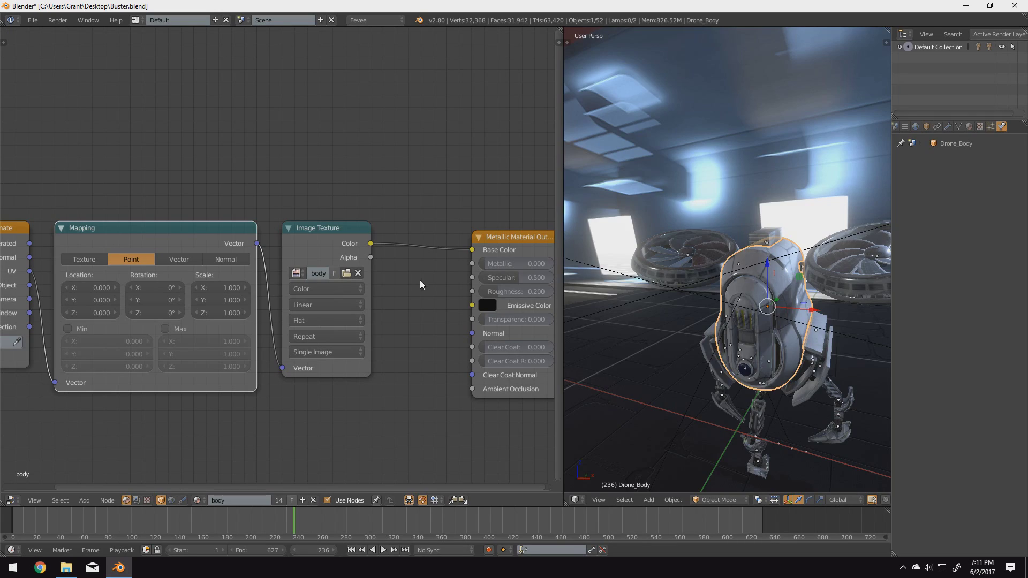
{"action": "mouse_move", "coordinate": [712, 322]}
{"action": "middle_mouse_down"}
{"action": "mouse_move", "coordinate": [703, 313]}
{"action": "mouse_move", "coordinate": [717, 300]}
{"action": "mouse_move", "coordinate": [695, 311]}
{"action": "mouse_move", "coordinate": [711, 321]}
{"action": "middle_mouse_up"}
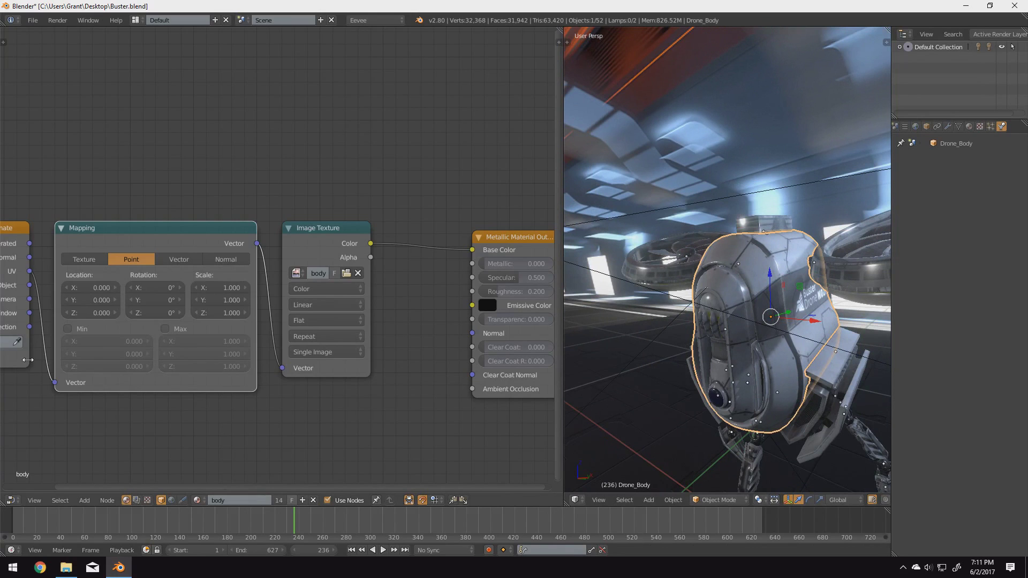
Set the Mapping node's vector type to Texture.
{"action": "scroll", "coordinate": [28, 360], "scroll_direction": "down", "scroll_amount": 2}
{"action": "left_click_drag", "start_coordinate": [296, 222], "coordinate": [93, 347]}
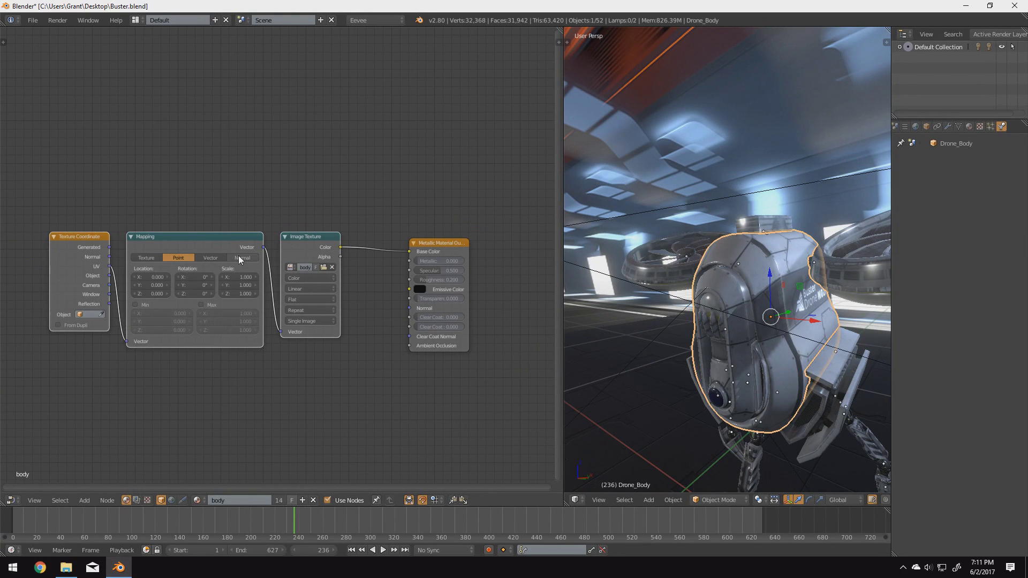
{"action": "left_click", "coordinate": [239, 258]}
{"action": "left_click", "coordinate": [146, 258]}
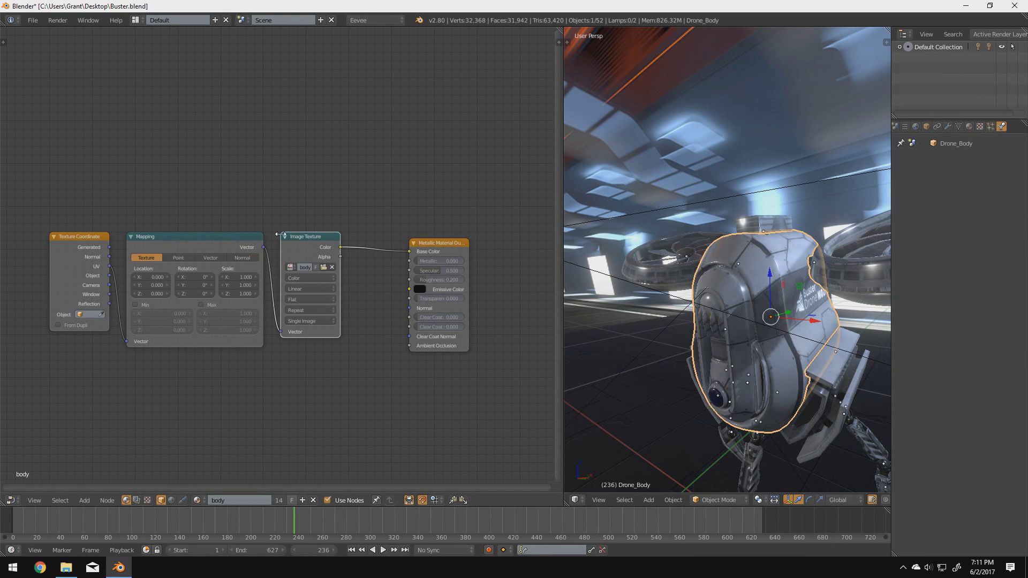
Collapse the albedo Image Texture node and place a duplicate of it directly below.
{"action": "left_click", "coordinate": [284, 236]}
{"action": "left_click_drag", "start_coordinate": [285, 235], "coordinate": [306, 245]}
{"action": "key", "text": "shift+d"}
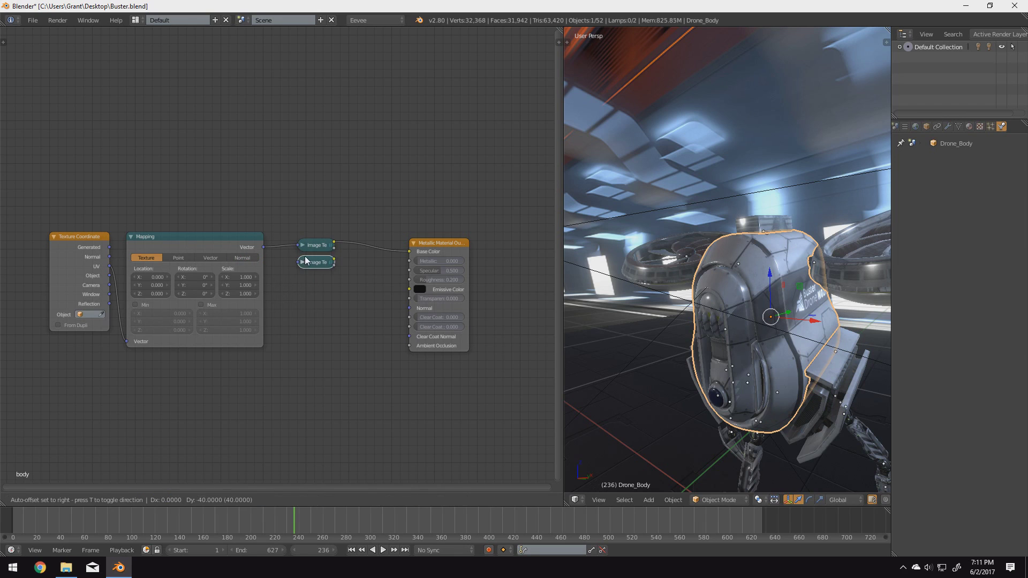
{"action": "left_click", "coordinate": [306, 260]}
Expand the duplicated Image Texture node, set it to Non-Color Data and load body_metallic.png into it.
{"action": "left_click", "coordinate": [302, 262]}
{"action": "left_click", "coordinate": [315, 305]}
{"action": "left_click", "coordinate": [321, 284]}
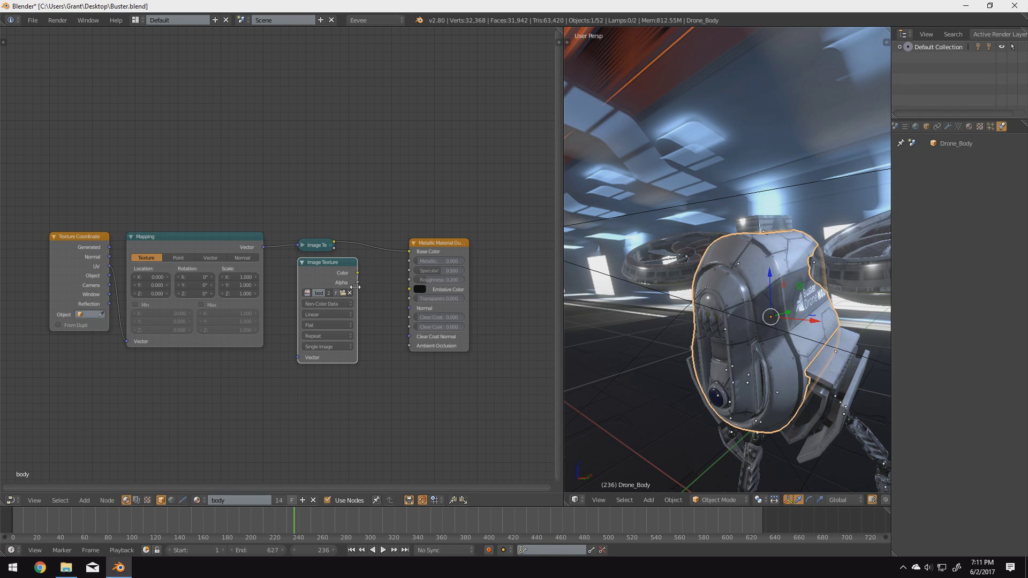
{"action": "left_click", "coordinate": [343, 294]}
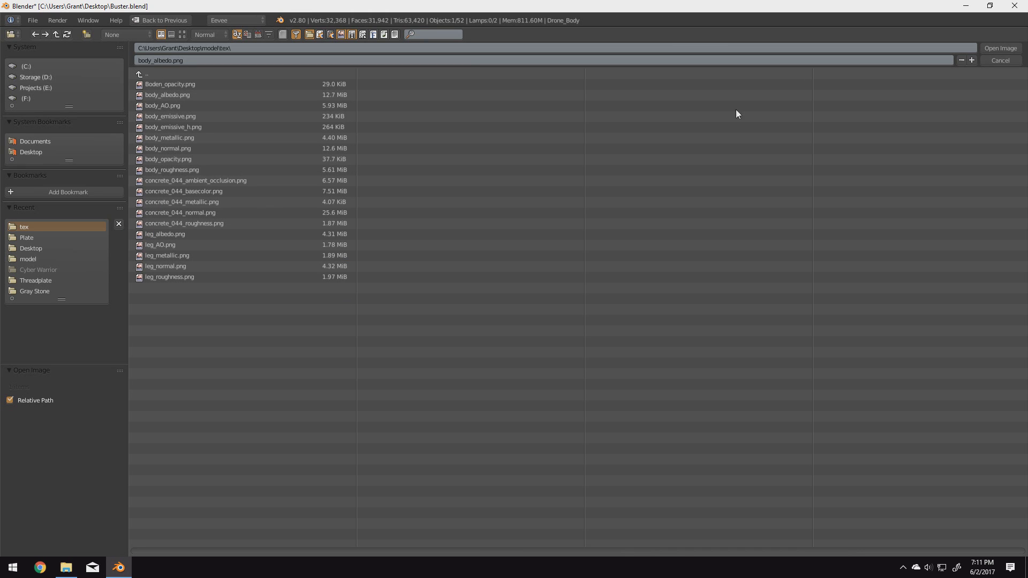
{"action": "double_click", "coordinate": [184, 138]}
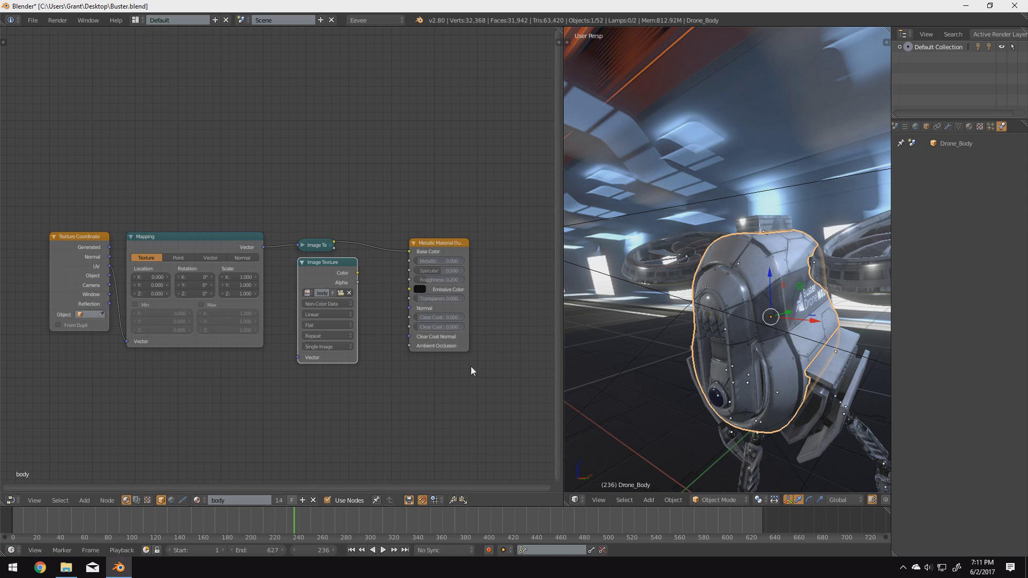
Connect Mapping's Vector to the metallic texture and its Color to the Metallic input, and check the body in the viewport.
{"action": "scroll", "coordinate": [471, 368], "scroll_direction": "up", "scroll_amount": 1}
{"action": "scroll", "coordinate": [474, 261], "scroll_direction": "up", "scroll_amount": 2}
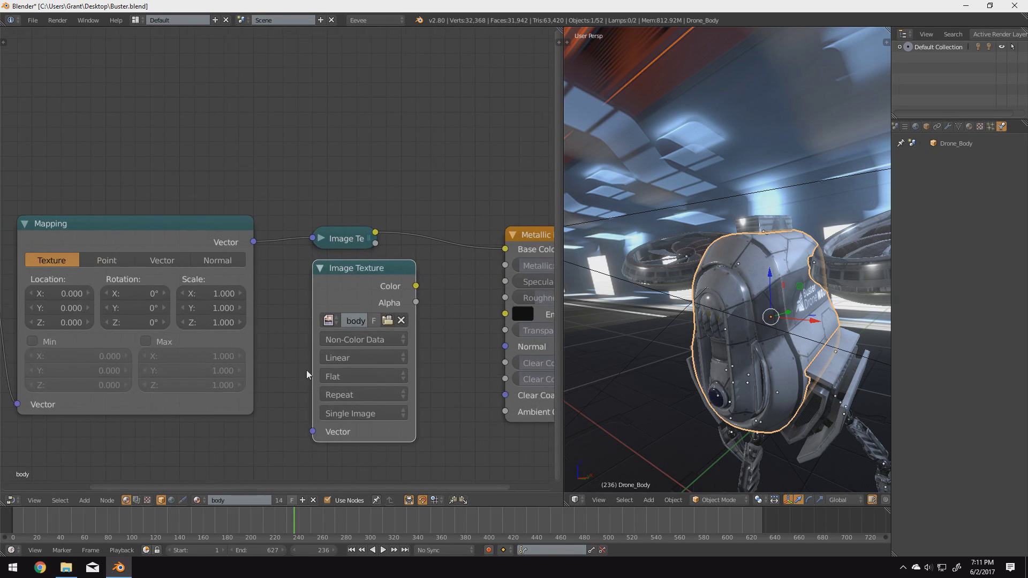
{"action": "left_click_drag", "start_coordinate": [297, 430], "coordinate": [238, 240]}
{"action": "left_click_drag", "start_coordinate": [401, 284], "coordinate": [490, 264]}
{"action": "middle_click_drag", "start_coordinate": [827, 329], "coordinate": [777, 309]}
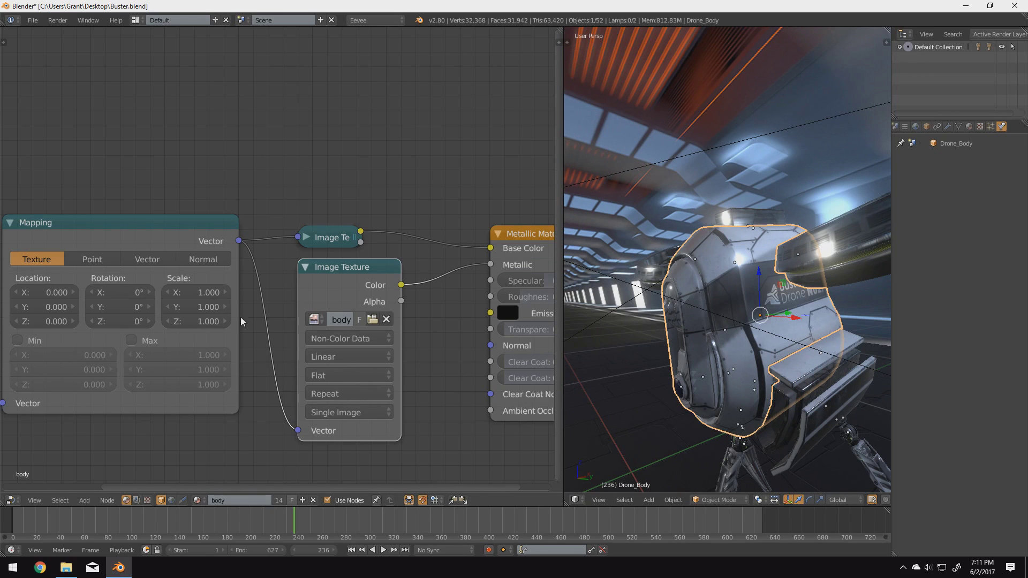
Collapse the metallic texture node, duplicate it below and connect the copy's Vector input to the Mapping node.
{"action": "left_click", "coordinate": [306, 267]}
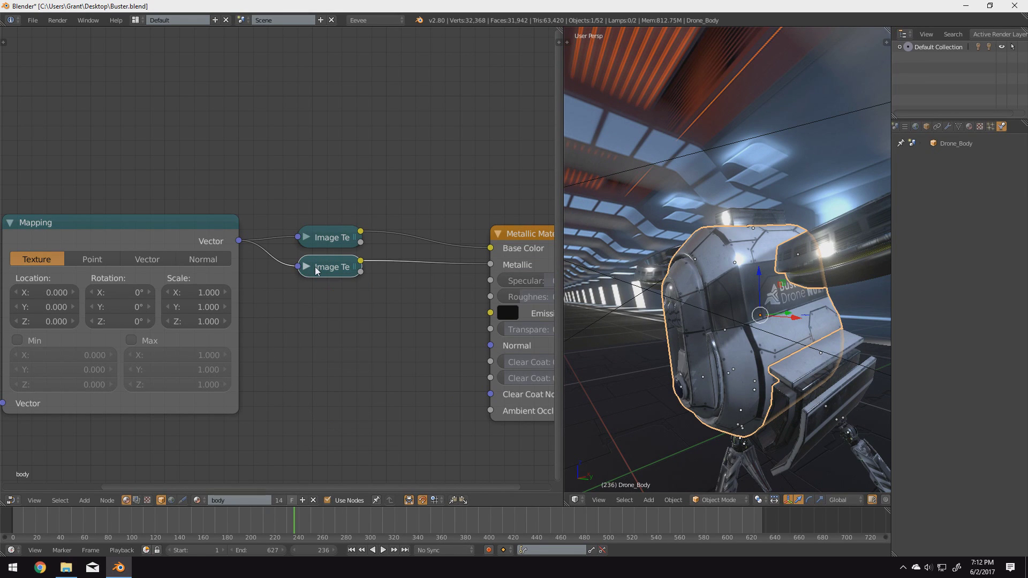
{"action": "key", "text": "shift+d"}
{"action": "left_click", "coordinate": [315, 298]}
{"action": "middle_click_drag", "start_coordinate": [410, 306], "coordinate": [276, 305]}
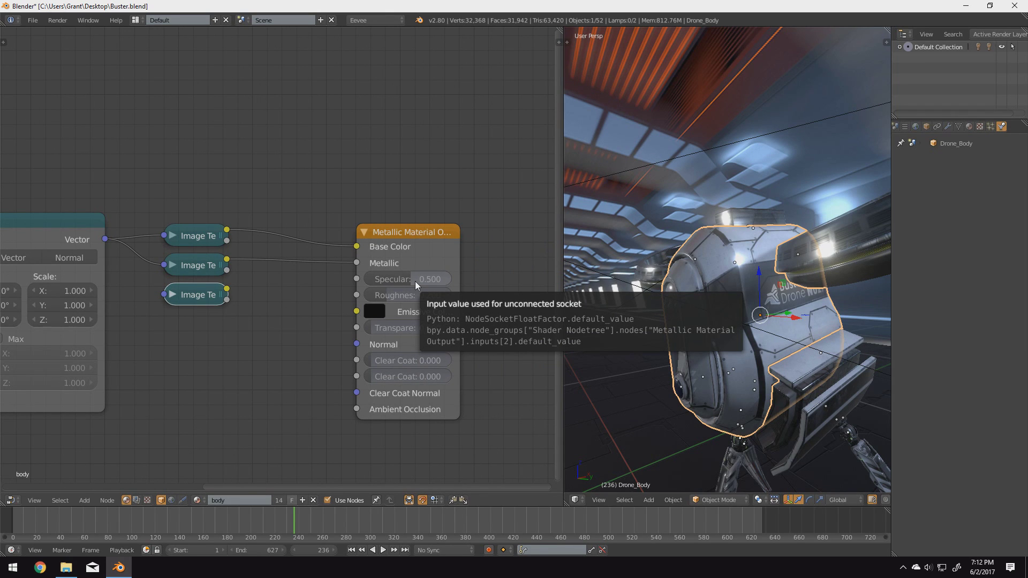
{"action": "middle_click_drag", "start_coordinate": [199, 329], "coordinate": [242, 336]}
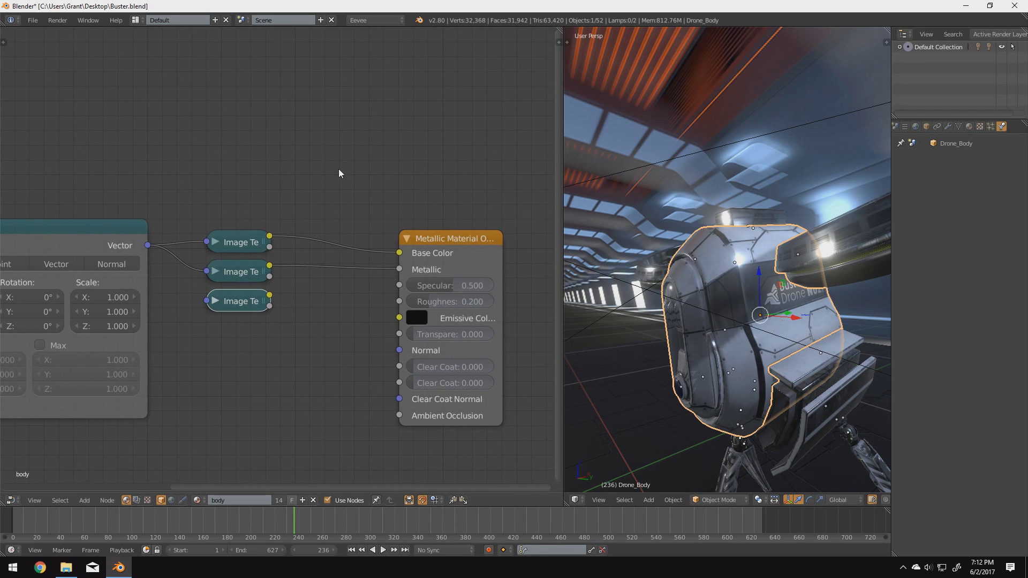
{"action": "left_click_drag", "start_coordinate": [207, 301], "coordinate": [152, 249]}
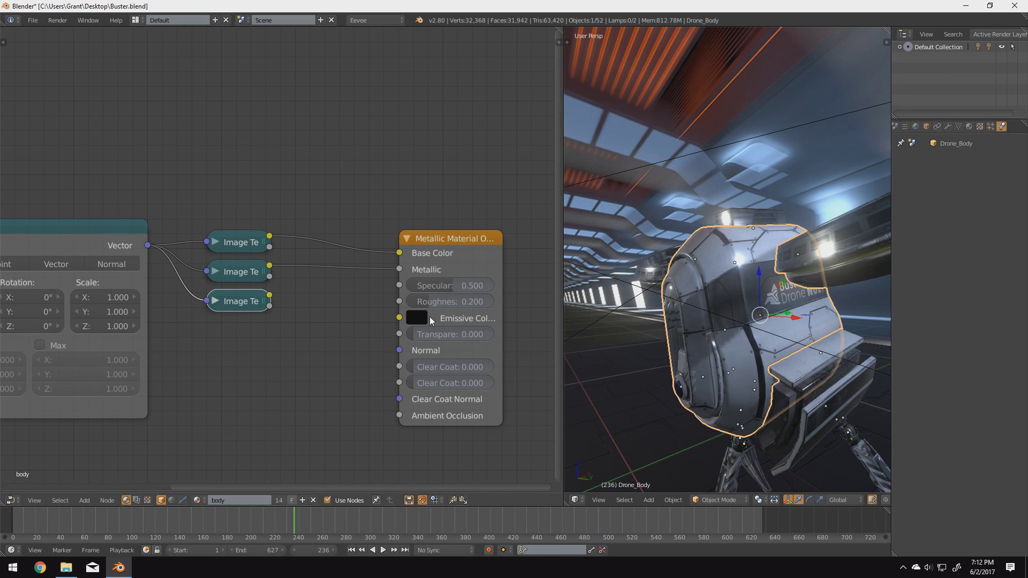
Load body_roughness.png into the third Image Texture node, link its Color to Roughness and collapse the node.
{"action": "left_click", "coordinate": [216, 302]}
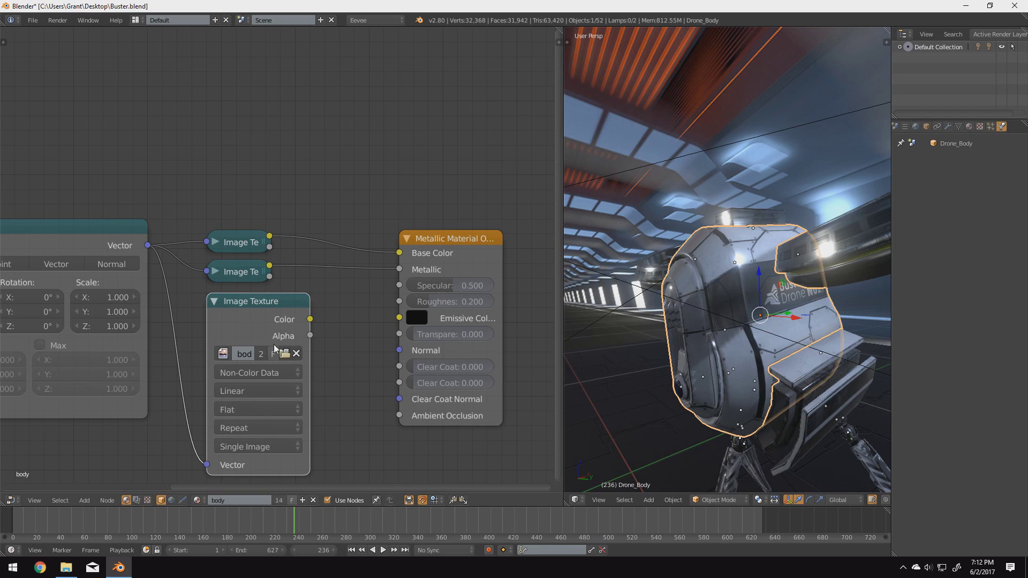
{"action": "left_click", "coordinate": [284, 354]}
{"action": "double_click", "coordinate": [187, 170]}
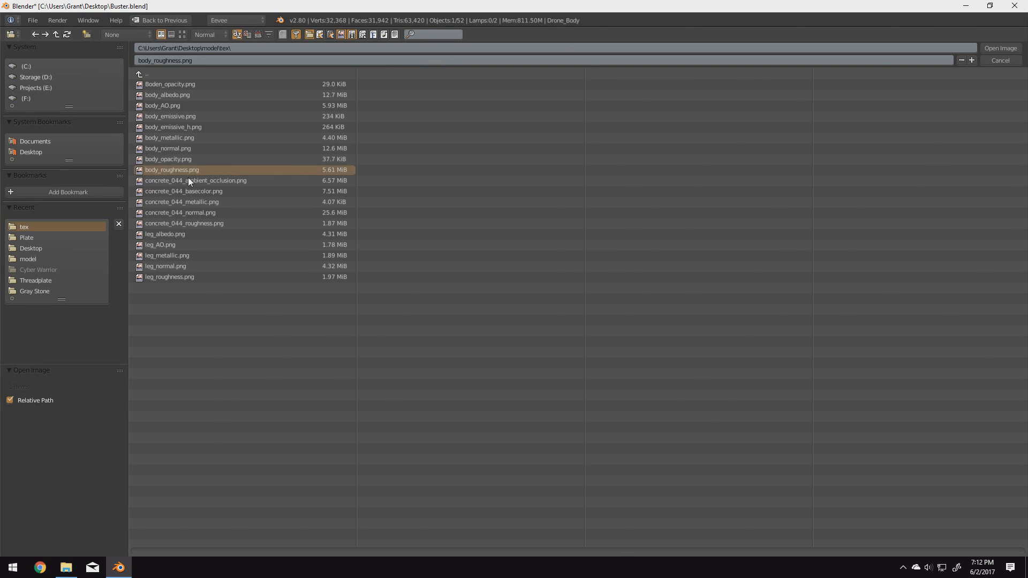
{"action": "left_click_drag", "start_coordinate": [310, 319], "coordinate": [401, 302]}
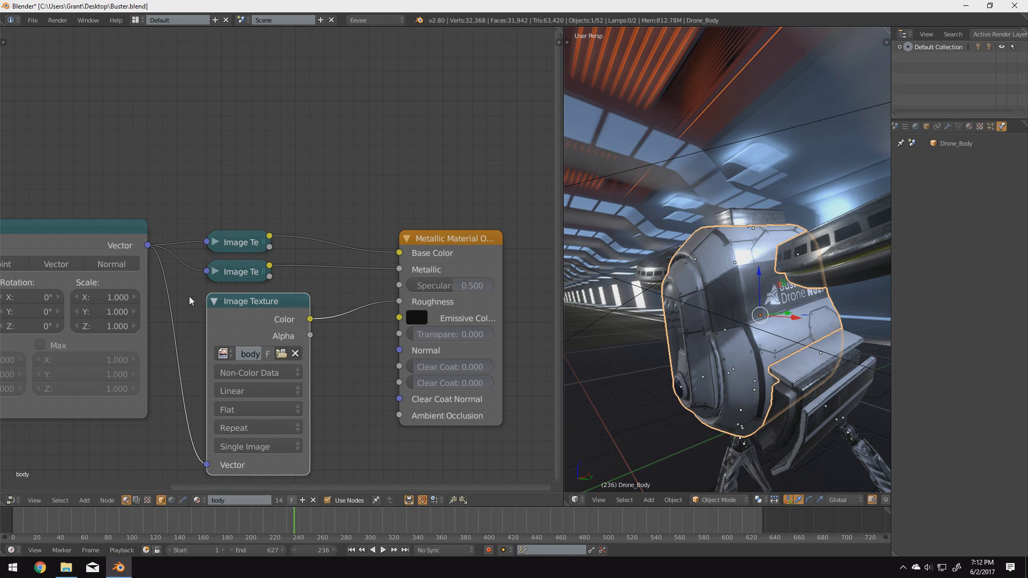
{"action": "left_click", "coordinate": [215, 302]}
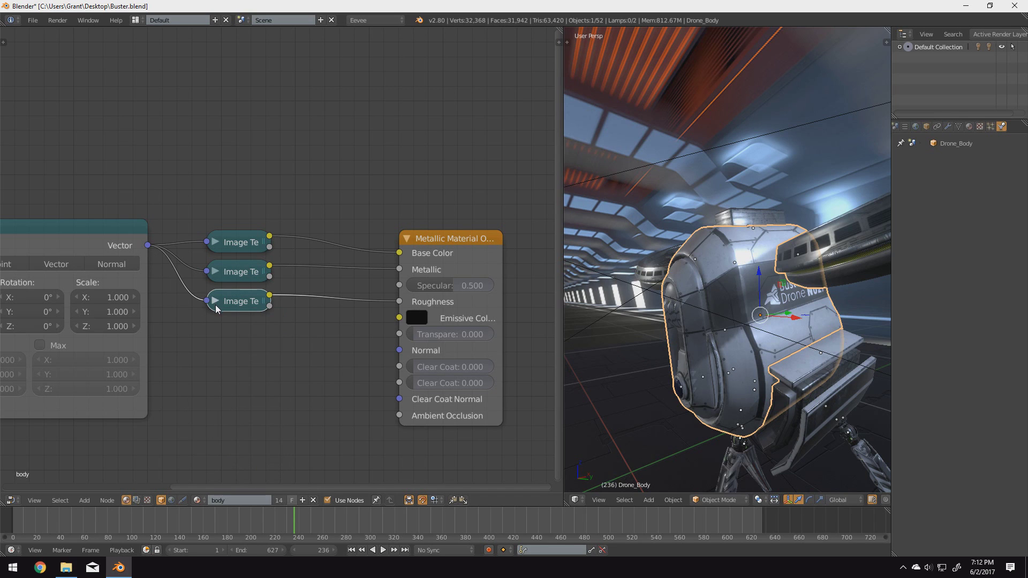
Try inserting an Invert node between the roughness texture's Color and the Roughness input, and inspect the body's reflections.
{"action": "mouse_move", "coordinate": [584, 333]}
{"action": "middle_mouse_down"}
{"action": "mouse_move", "coordinate": [568, 353]}
{"action": "mouse_move", "coordinate": [600, 326]}
{"action": "mouse_move", "coordinate": [584, 334]}
{"action": "middle_mouse_up"}
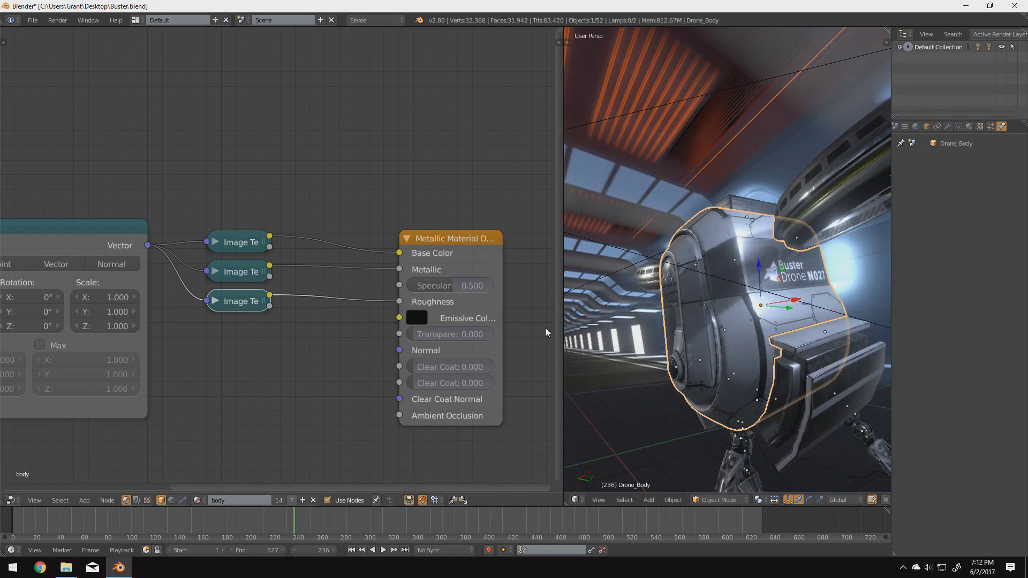
{"action": "left_click", "coordinate": [215, 301]}
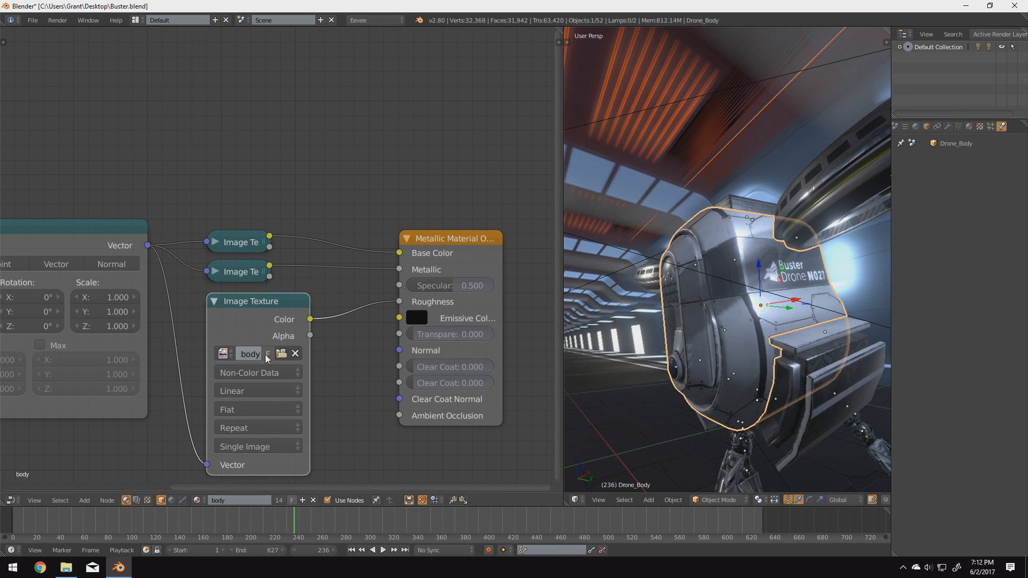
{"action": "left_click", "coordinate": [215, 301]}
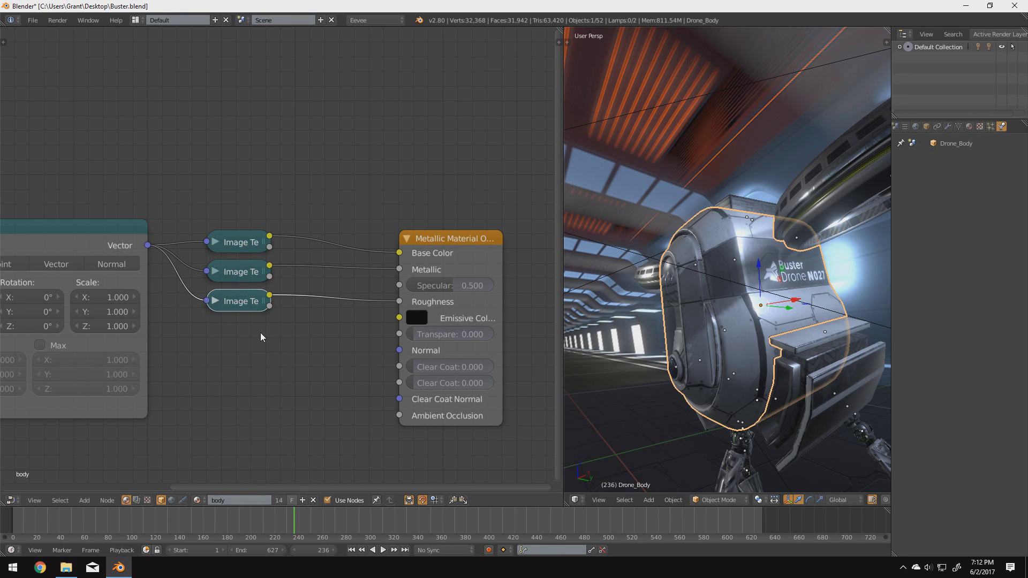
{"action": "key", "text": "shift+a"}
{"action": "mouse_move", "coordinate": [247, 323]}
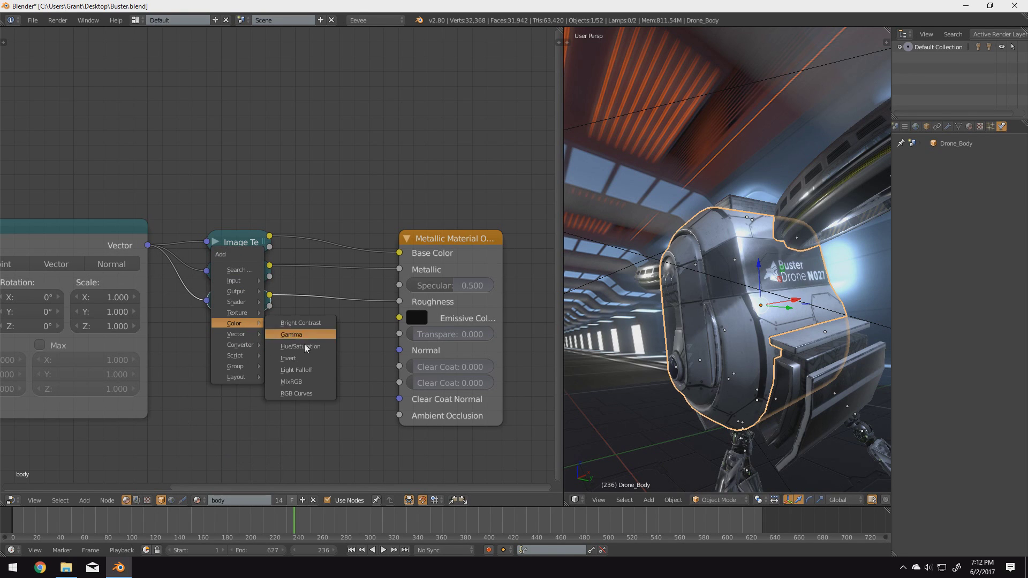
{"action": "left_click", "coordinate": [307, 358]}
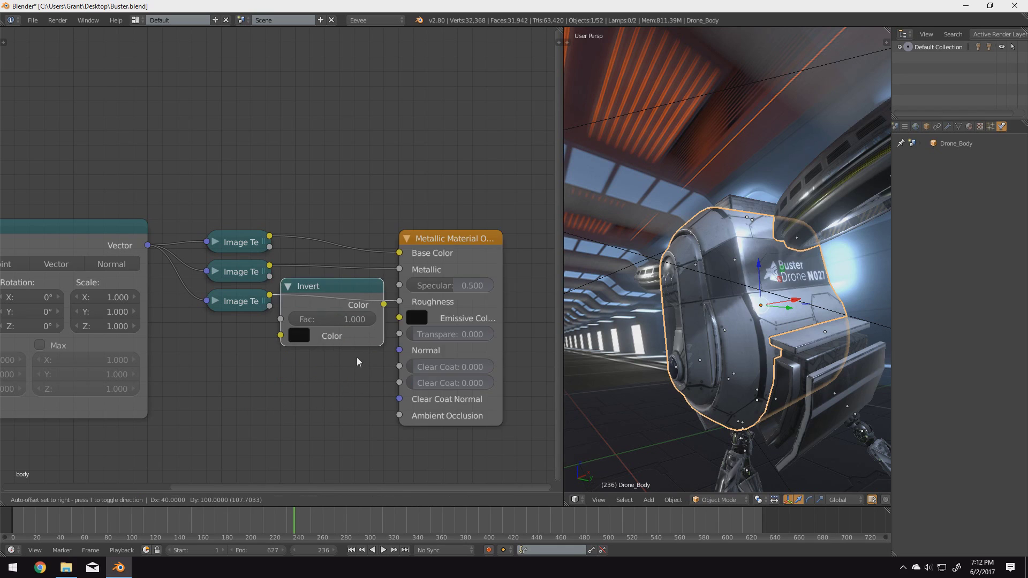
{"action": "left_click", "coordinate": [372, 324]}
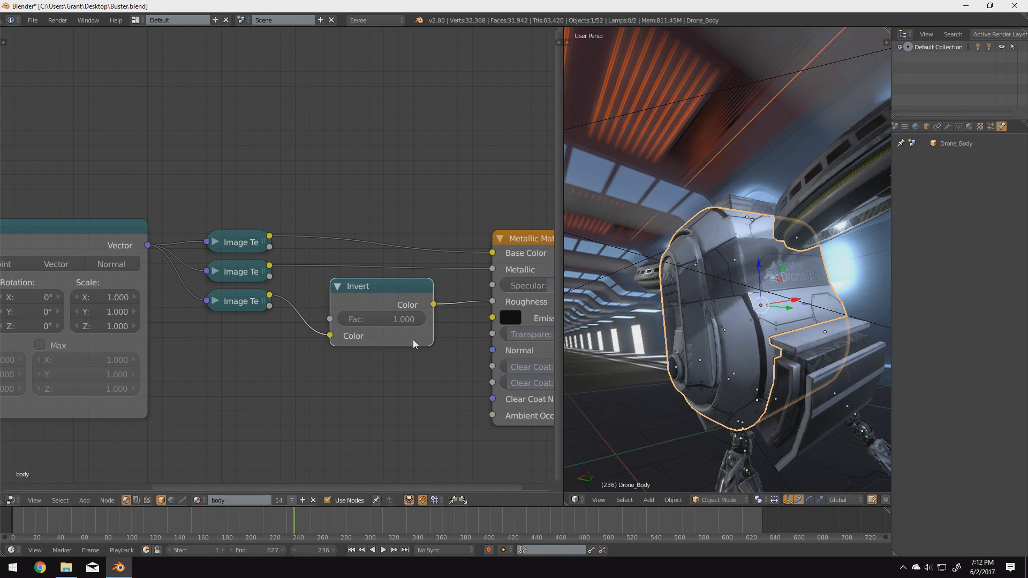
{"action": "mouse_move", "coordinate": [605, 374]}
{"action": "middle_mouse_down"}
{"action": "mouse_move", "coordinate": [634, 364]}
{"action": "mouse_move", "coordinate": [599, 367]}
{"action": "middle_mouse_up"}
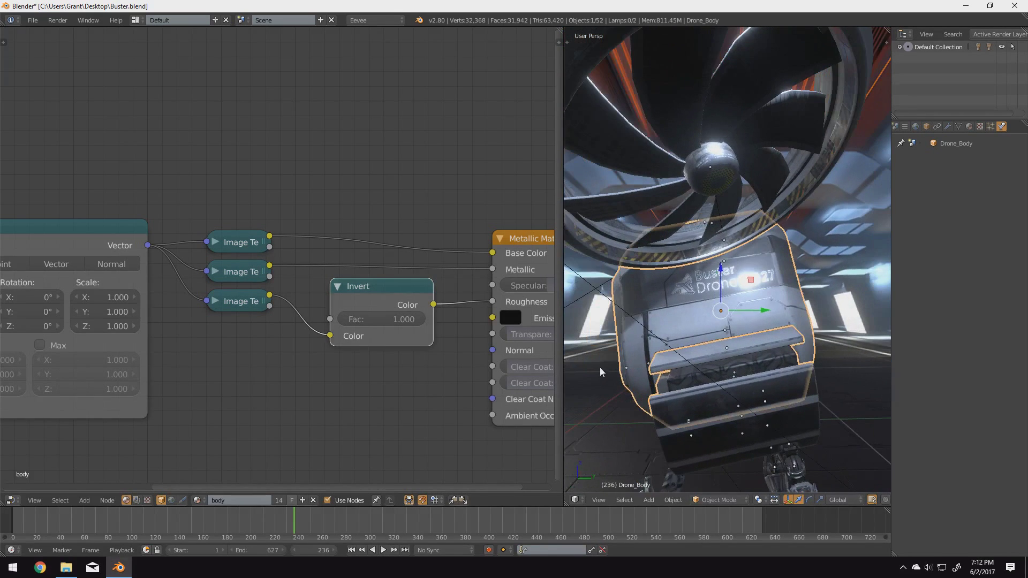
{"action": "middle_click_drag", "start_coordinate": [733, 292], "coordinate": [689, 309]}
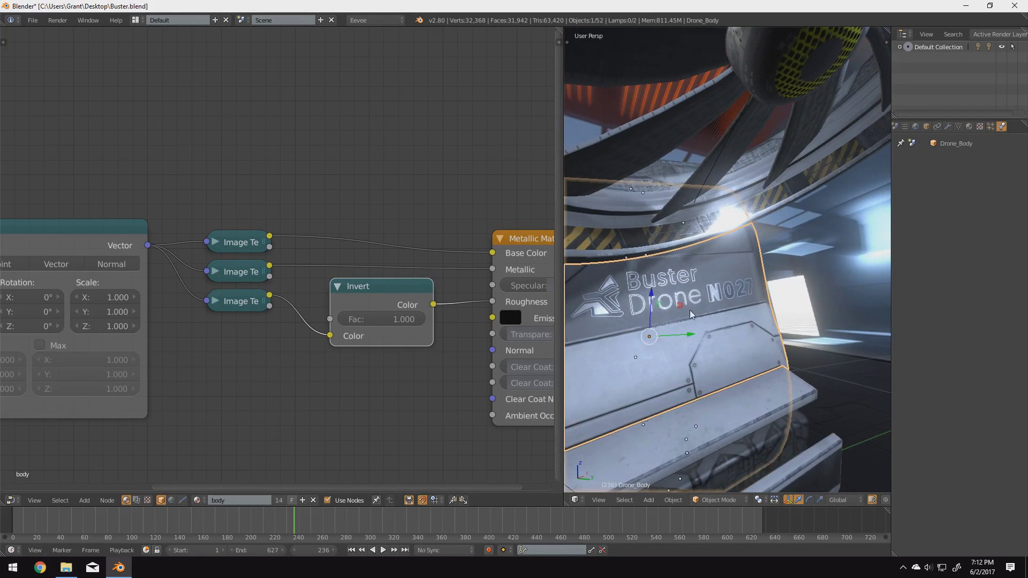
Delete the Invert node and link the roughness texture's Color directly to the Roughness input.
{"action": "key", "text": "x"}
{"action": "left_click_drag", "start_coordinate": [270, 295], "coordinate": [491, 301]}
{"action": "middle_click_drag", "start_coordinate": [582, 307], "coordinate": [778, 267]}
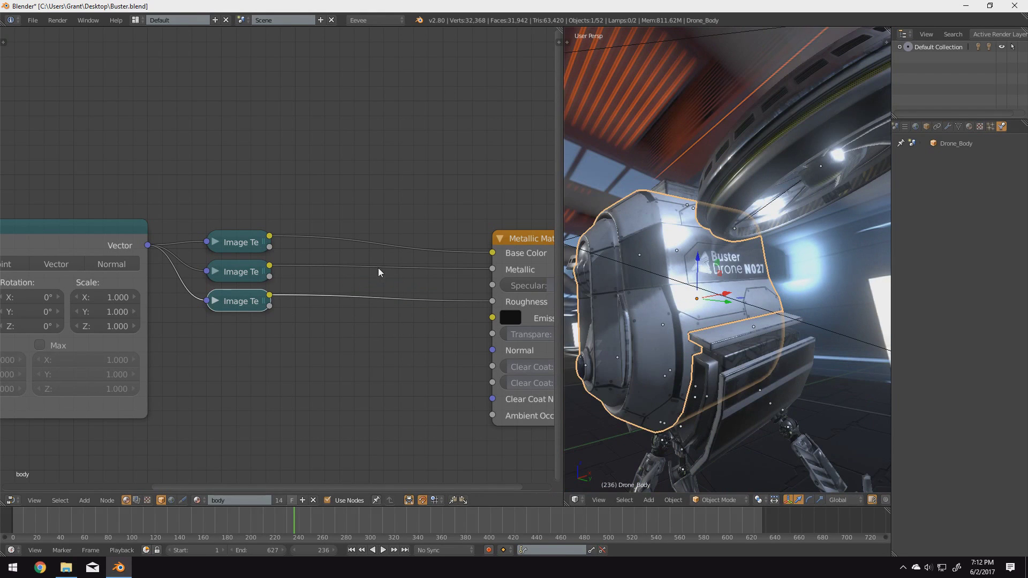
Move the Metallic Material Output node closer to the textures and duplicate the roughness texture node below the others.
{"action": "left_click_drag", "start_coordinate": [527, 242], "coordinate": [360, 246]}
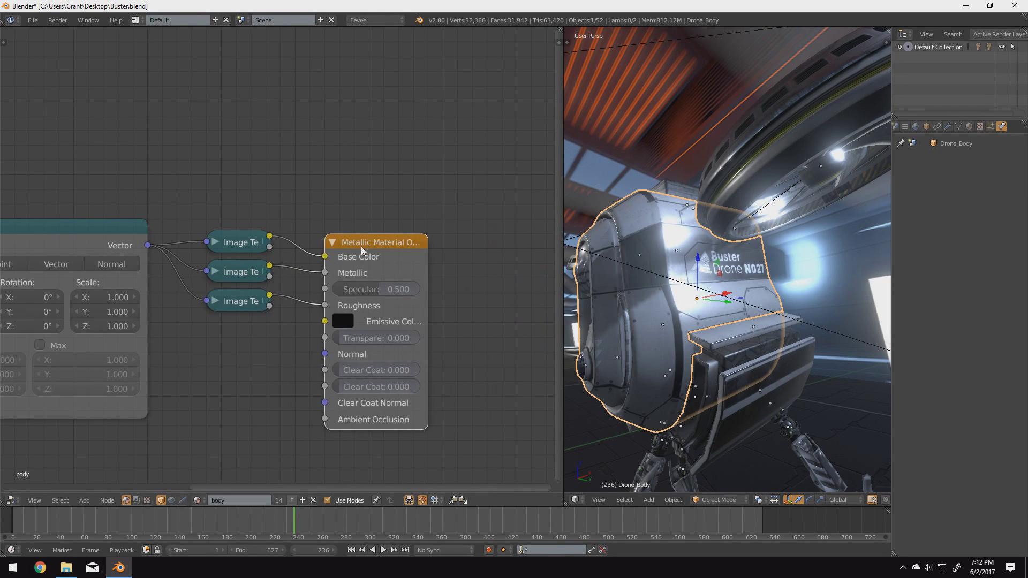
{"action": "middle_click_drag", "start_coordinate": [361, 246], "coordinate": [411, 241]}
{"action": "left_click", "coordinate": [298, 297]}
{"action": "key", "text": "shift+d"}
{"action": "left_click", "coordinate": [298, 327]}
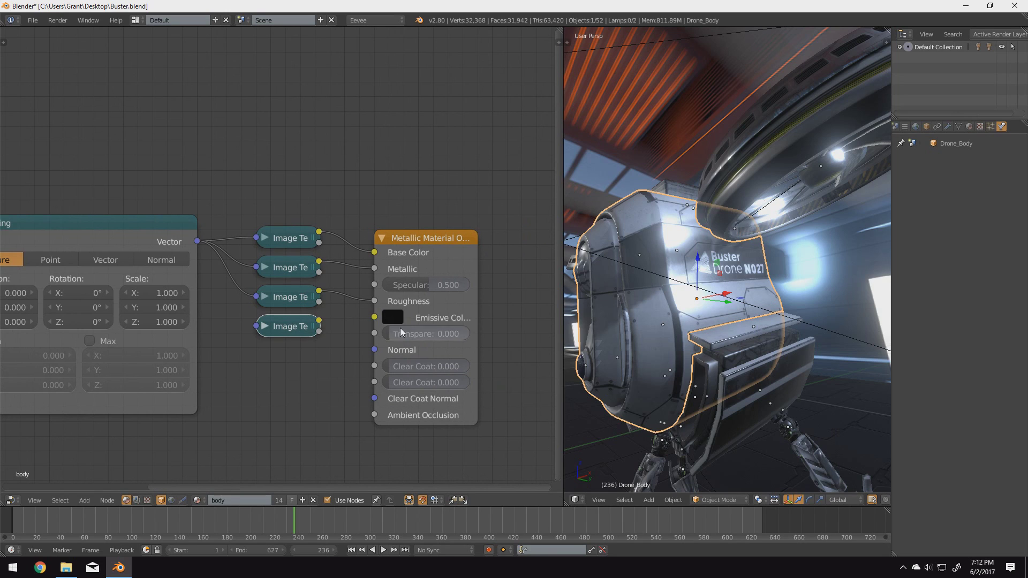
Set the fourth Image Texture node's color space to Color, load body_emissive_h.png into it and collapse the node.
{"action": "left_click", "coordinate": [265, 326]}
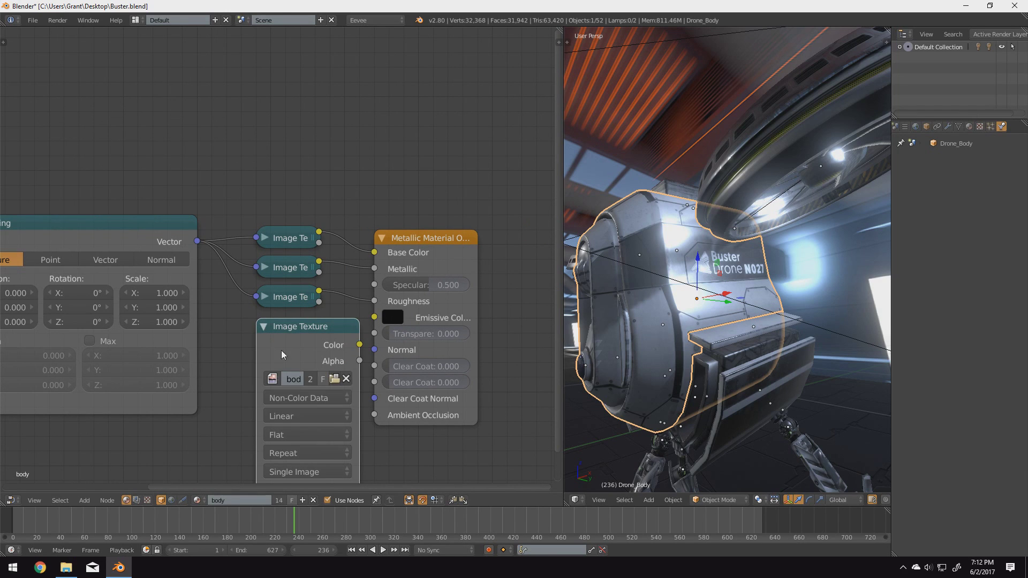
{"action": "left_click", "coordinate": [317, 400]}
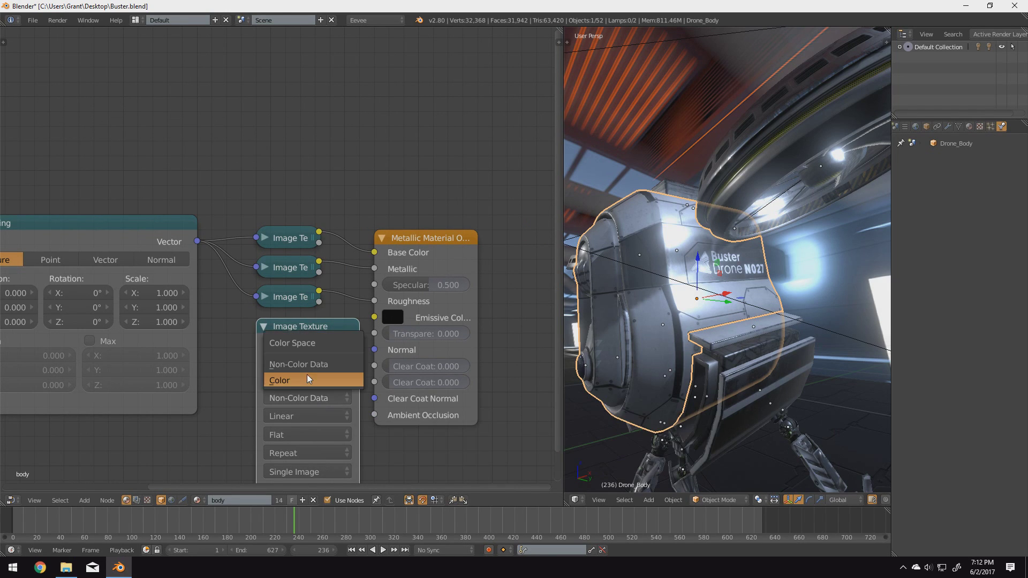
{"action": "left_click", "coordinate": [307, 377]}
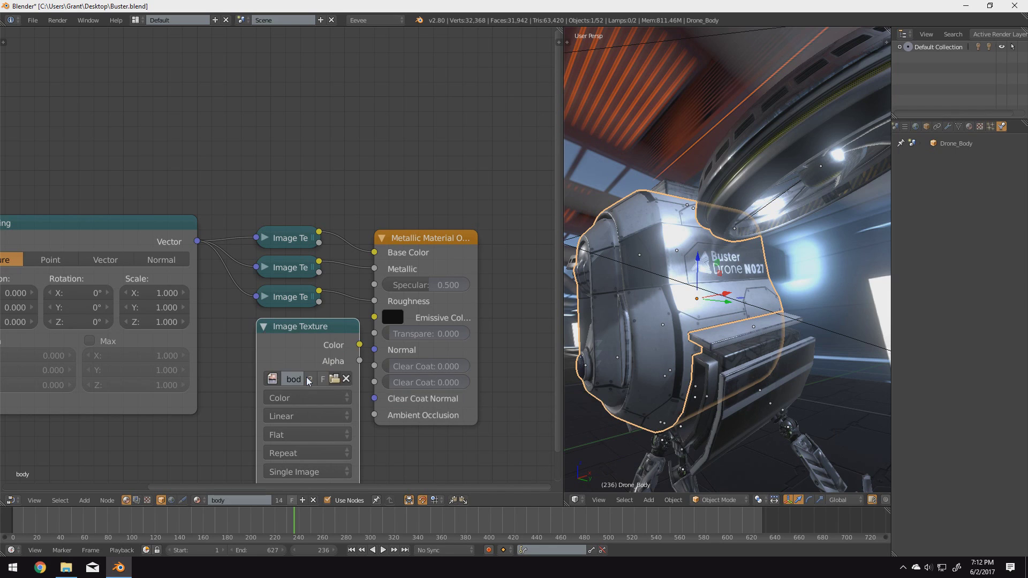
{"action": "left_click", "coordinate": [336, 381]}
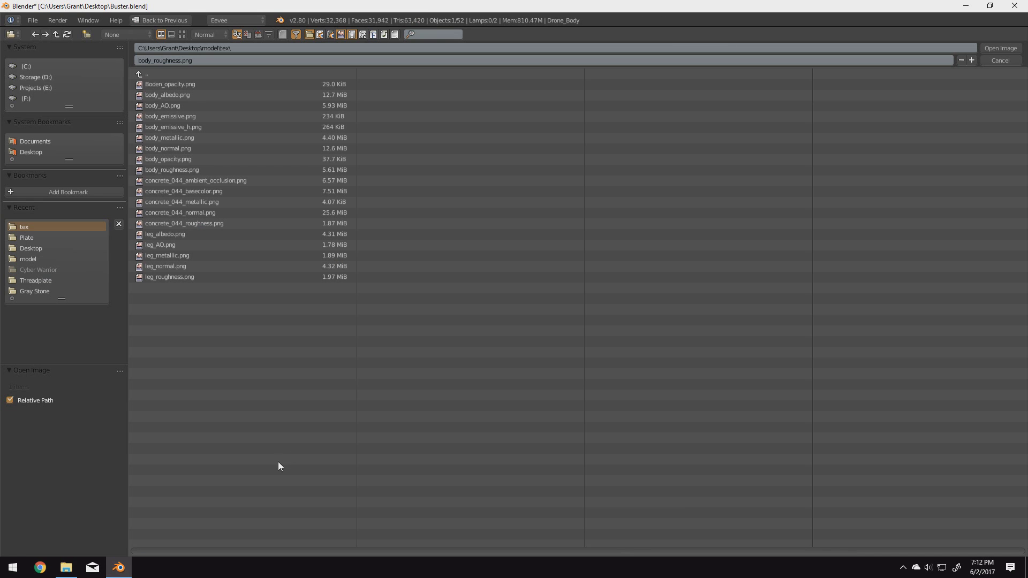
{"action": "double_click", "coordinate": [191, 123]}
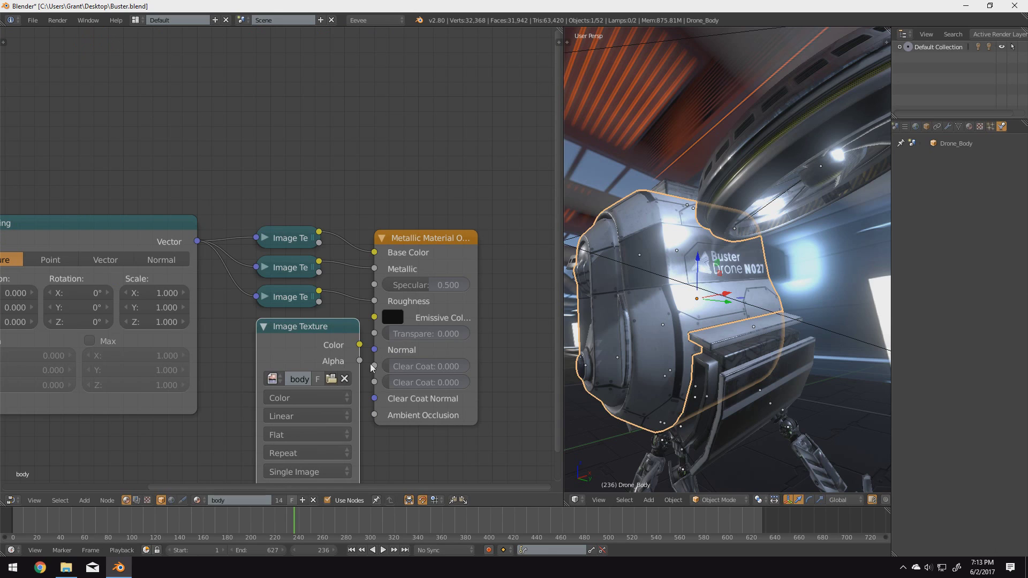
{"action": "left_click", "coordinate": [262, 326]}
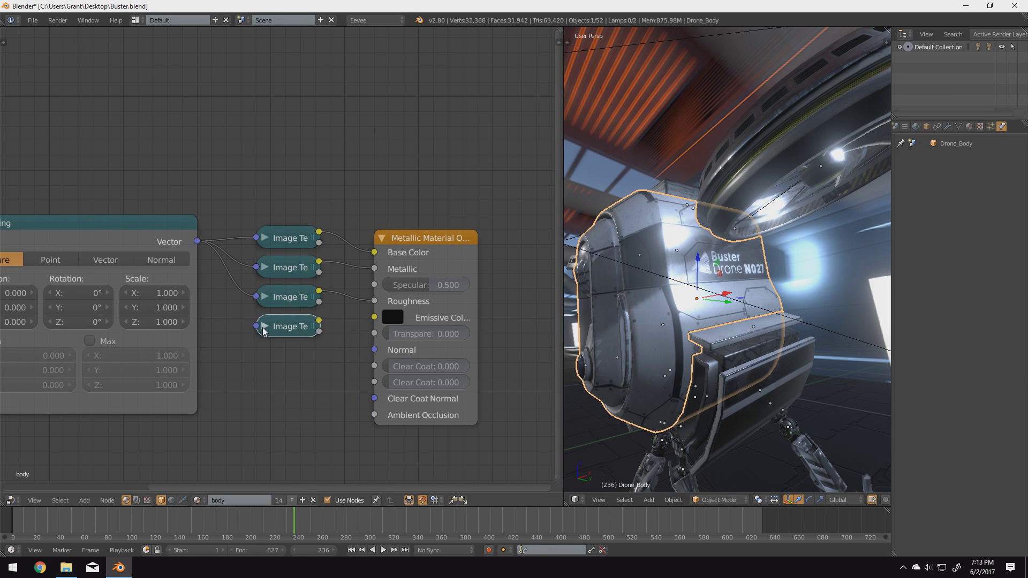
Link the emissive texture's Color to Emissive Color and Mapping's Vector to its Vector input, and inspect the drone up close.
{"action": "left_click_drag", "start_coordinate": [318, 320], "coordinate": [374, 317]}
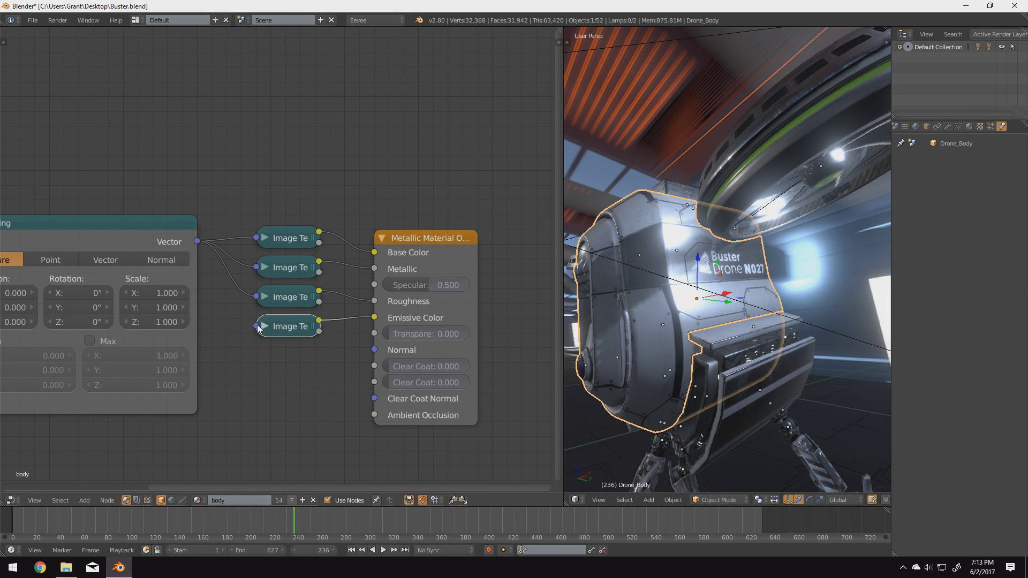
{"action": "left_click_drag", "start_coordinate": [256, 325], "coordinate": [192, 240]}
{"action": "middle_click_drag", "start_coordinate": [820, 320], "coordinate": [751, 283]}
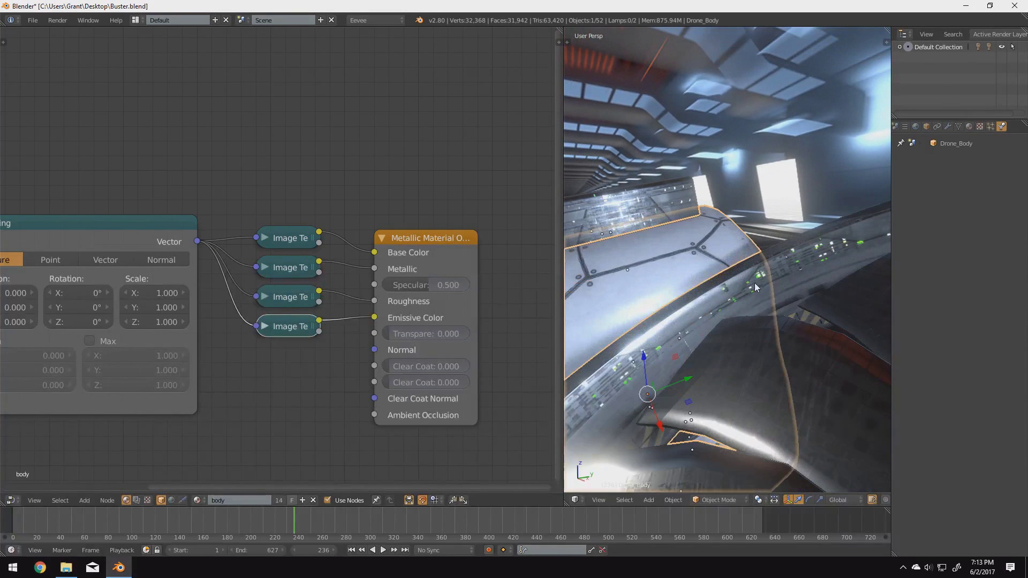
Compare the drone's emissive lights from several angles with the emissive texture node muted and unmuted.
{"action": "middle_click_drag", "start_coordinate": [350, 325], "coordinate": [323, 320]}
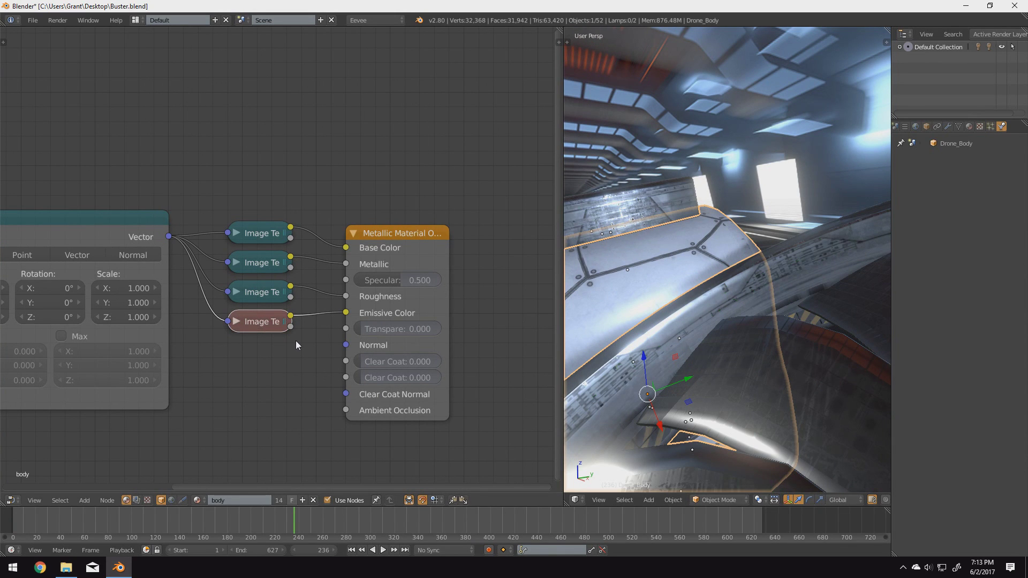
{"action": "middle_click_drag", "start_coordinate": [744, 391], "coordinate": [760, 354]}
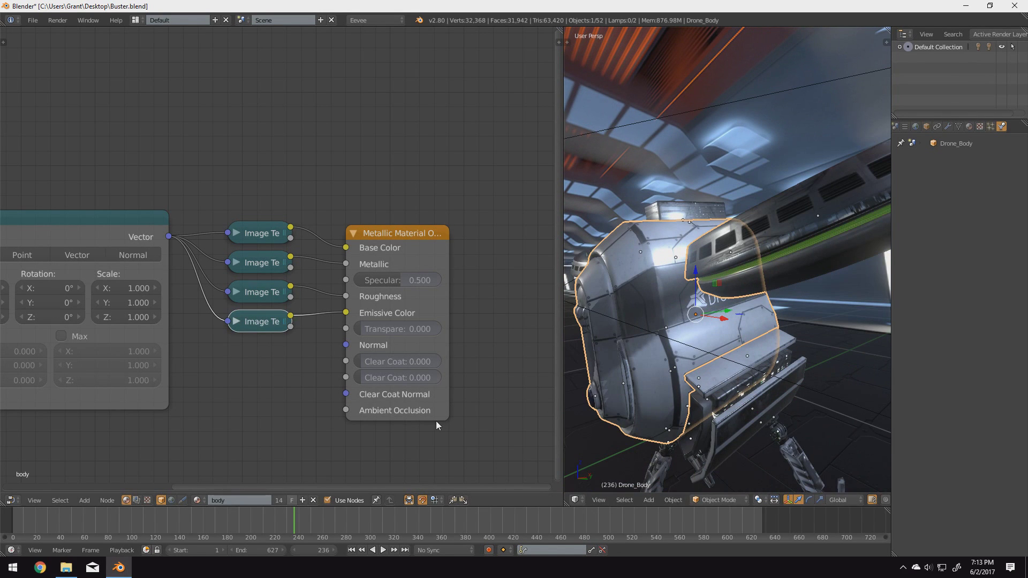
{"action": "middle_click_drag", "start_coordinate": [626, 390], "coordinate": [712, 394]}
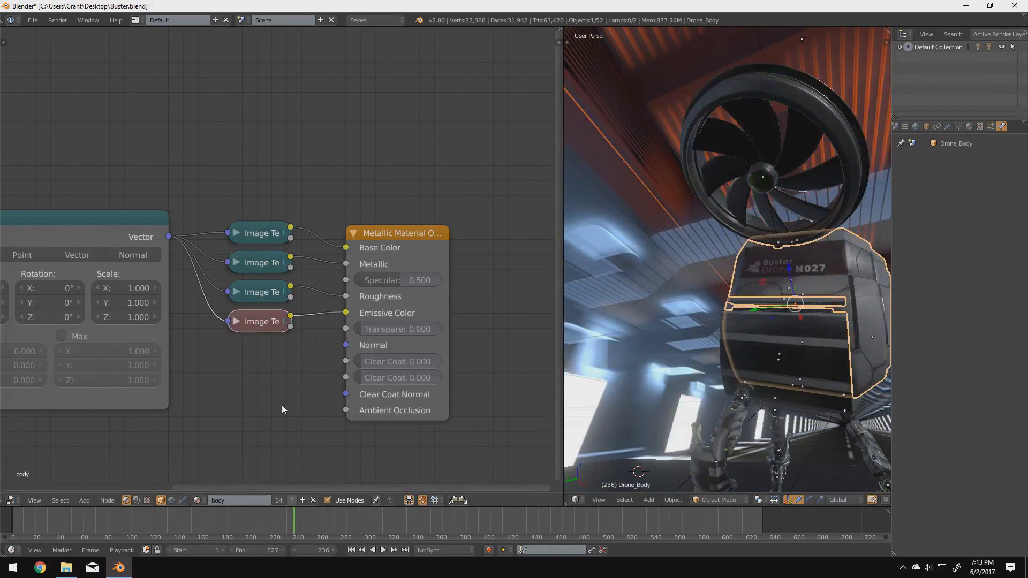
{"action": "middle_click_drag", "start_coordinate": [682, 328], "coordinate": [599, 451]}
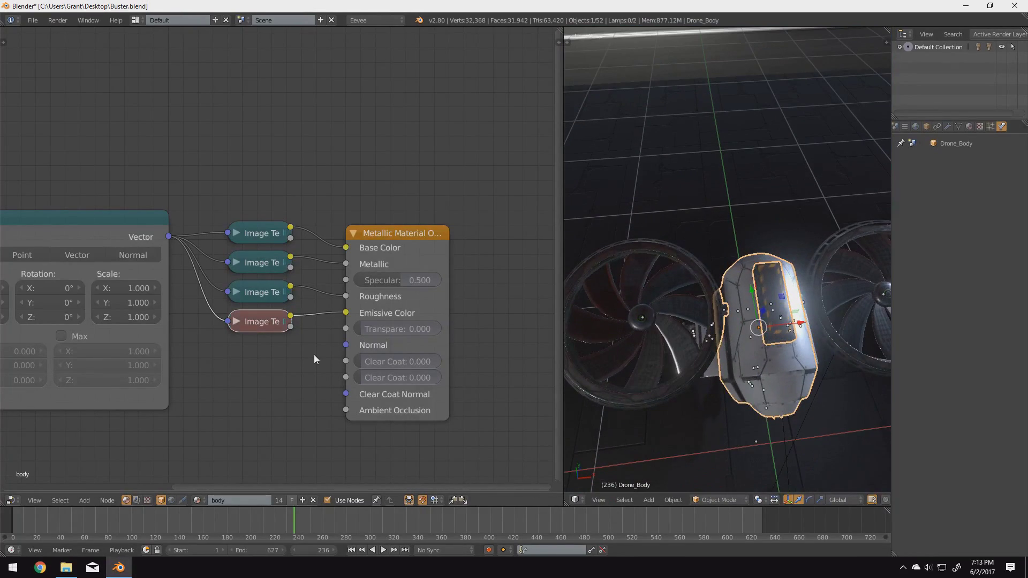
{"action": "middle_click_drag", "start_coordinate": [666, 328], "coordinate": [734, 381]}
Duplicate the emissive texture node below the others and load body_opacity.png into the copy, leaving the node collapsed.
{"action": "key", "text": "shift+d"}
{"action": "left_click", "coordinate": [264, 339]}
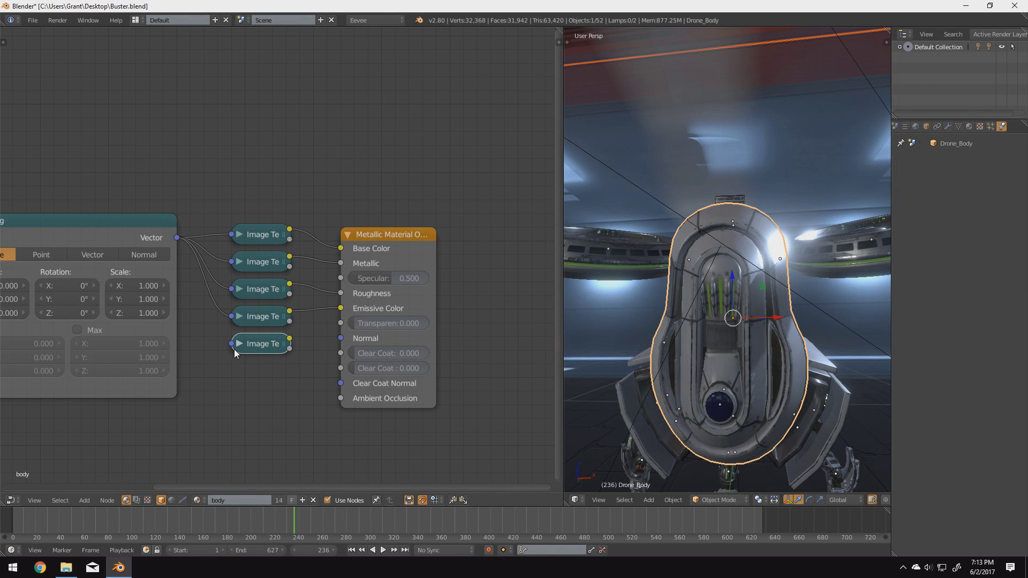
{"action": "key", "text": "h"}
{"action": "left_click", "coordinate": [303, 393]}
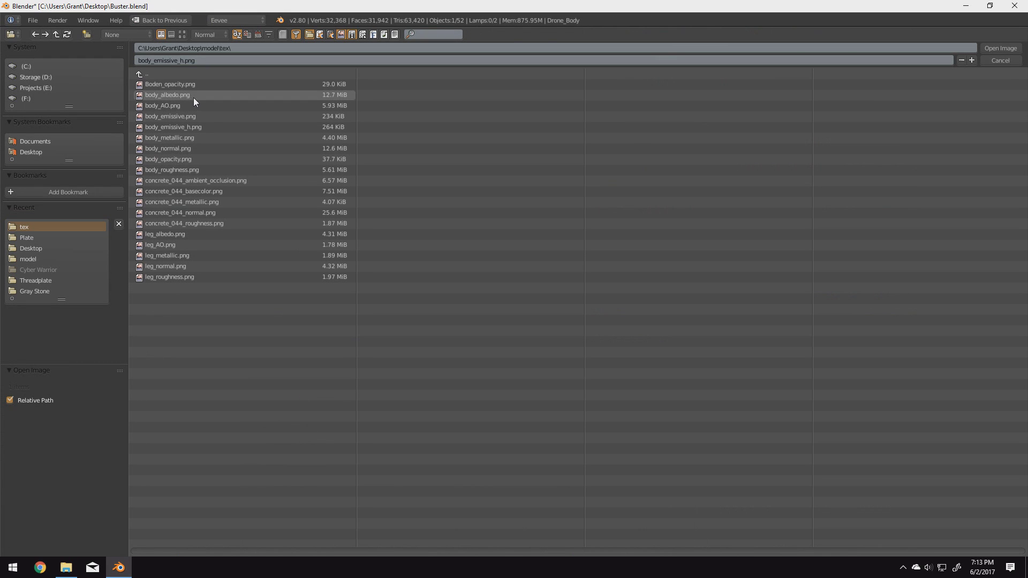
{"action": "double_click", "coordinate": [182, 159]}
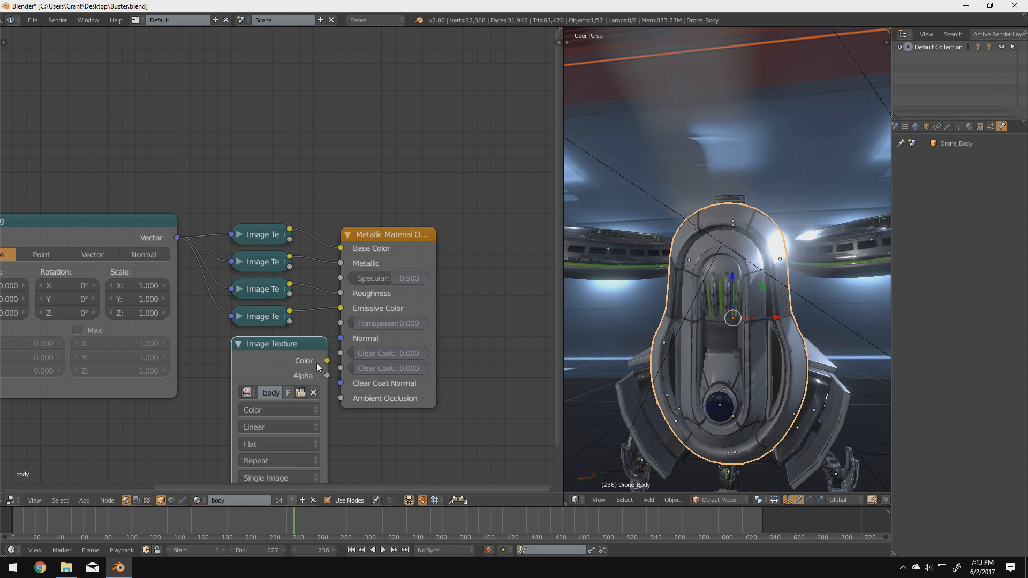
{"action": "left_click", "coordinate": [238, 344]}
Link the opacity texture's Color to Transparency and Mapping's Vector to its Vector input, and check the drone's front.
{"action": "left_click_drag", "start_coordinate": [289, 338], "coordinate": [339, 324]}
{"action": "left_click_drag", "start_coordinate": [231, 344], "coordinate": [178, 237]}
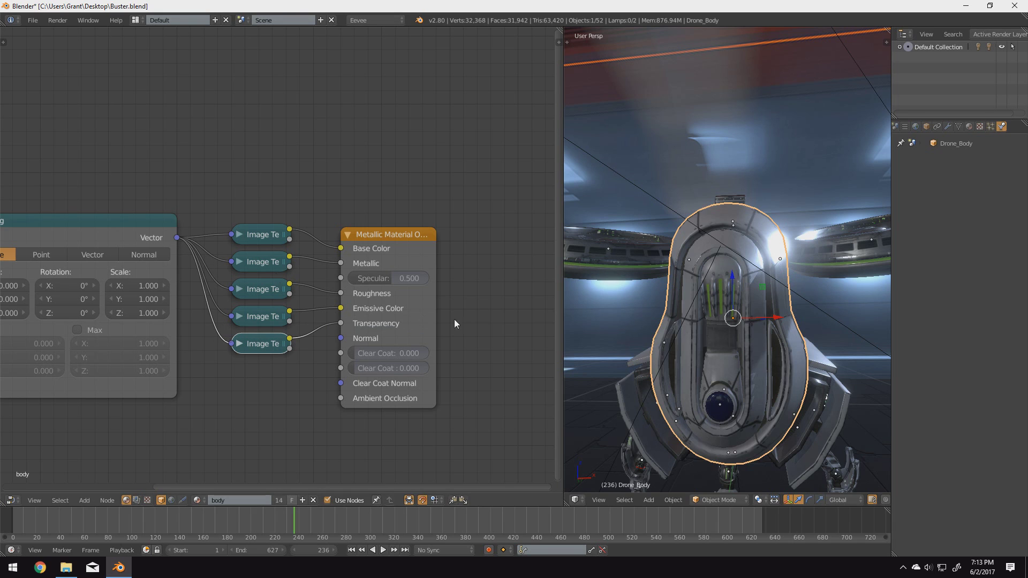
{"action": "scroll", "coordinate": [749, 351], "scroll_direction": "down", "scroll_amount": 2}
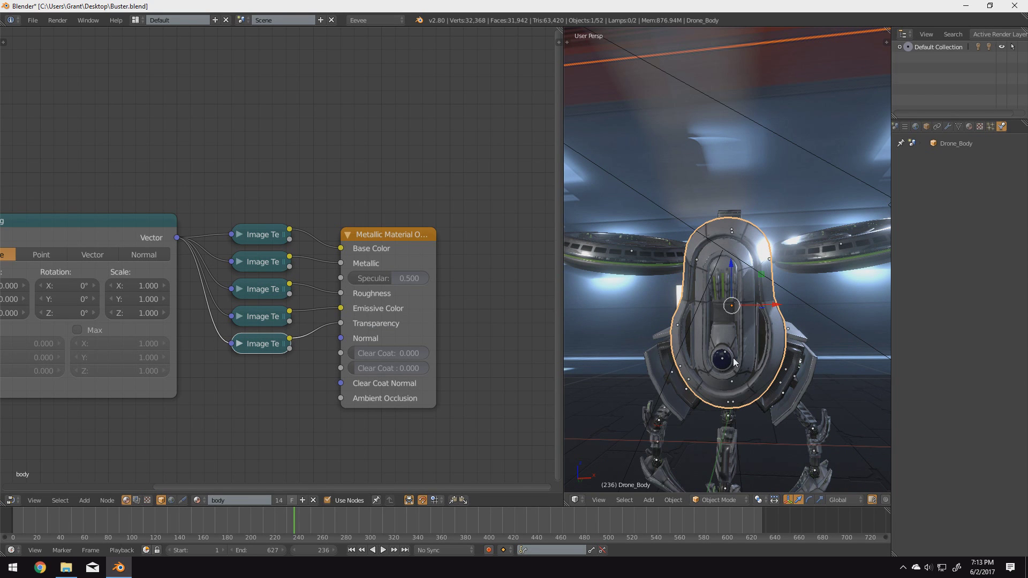
{"action": "scroll", "coordinate": [274, 373], "scroll_direction": "up", "scroll_amount": 1}
Make room before the output node, try an Invert node between the opacity texture and Transparency, and check the body.
{"action": "left_click_drag", "start_coordinate": [426, 255], "coordinate": [537, 237]}
{"action": "key", "text": "shift+a"}
{"action": "mouse_move", "coordinate": [315, 312]}
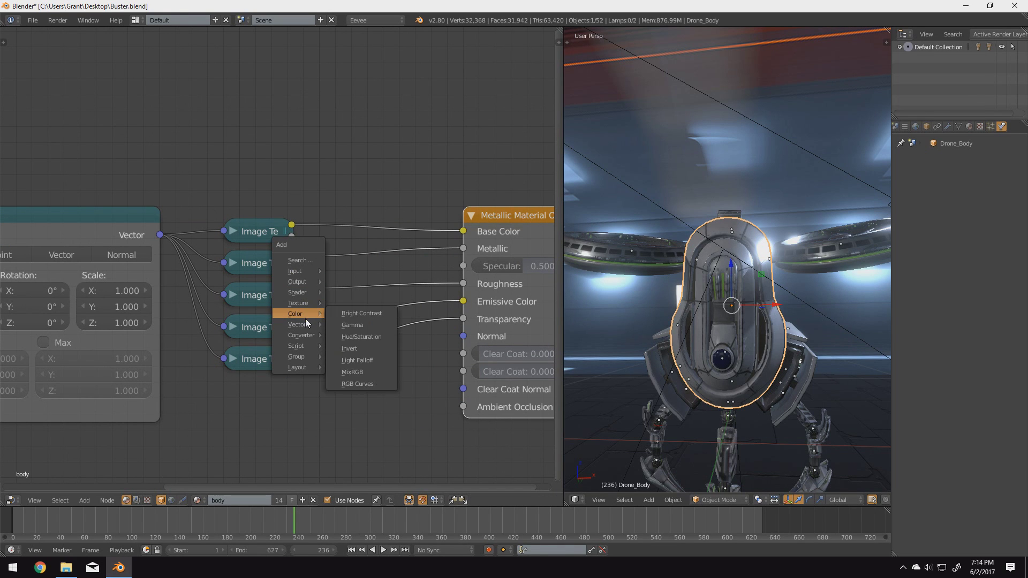
{"action": "left_click", "coordinate": [352, 349]}
{"action": "left_click", "coordinate": [330, 335]}
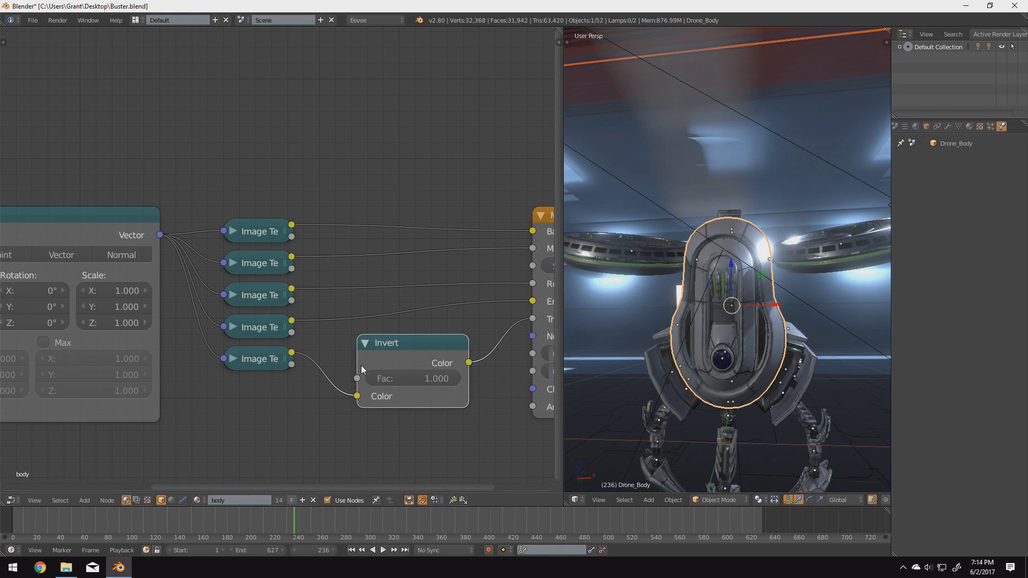
{"action": "scroll", "coordinate": [361, 365], "scroll_direction": "down", "scroll_amount": 1}
{"action": "middle_click_drag", "start_coordinate": [727, 241], "coordinate": [741, 259]}
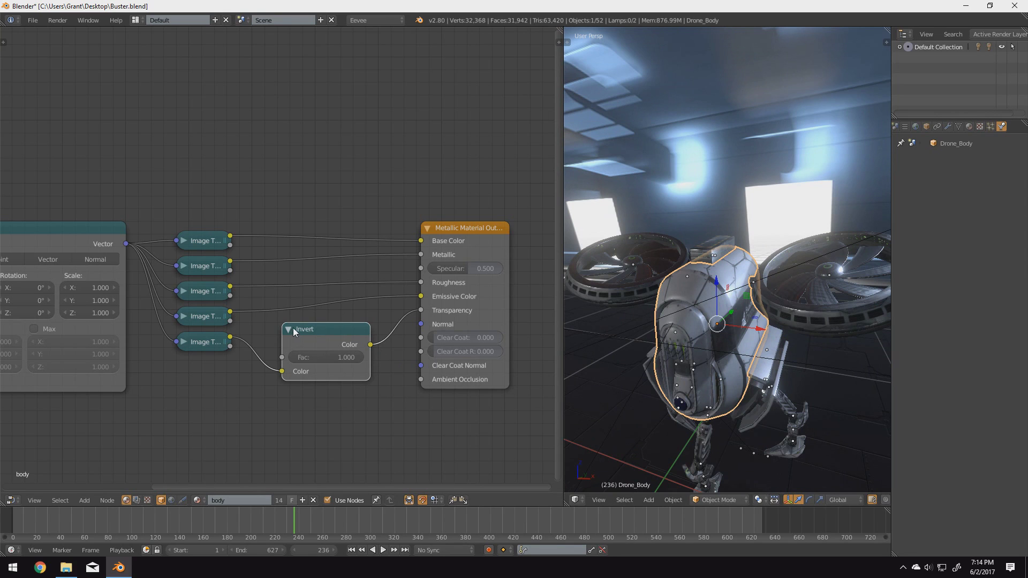
Delete the Invert node and link the opacity texture's Color straight to the Transparency input.
{"action": "key", "text": "x"}
{"action": "left_click_drag", "start_coordinate": [230, 336], "coordinate": [428, 314]}
{"action": "left_click", "coordinate": [470, 228]}
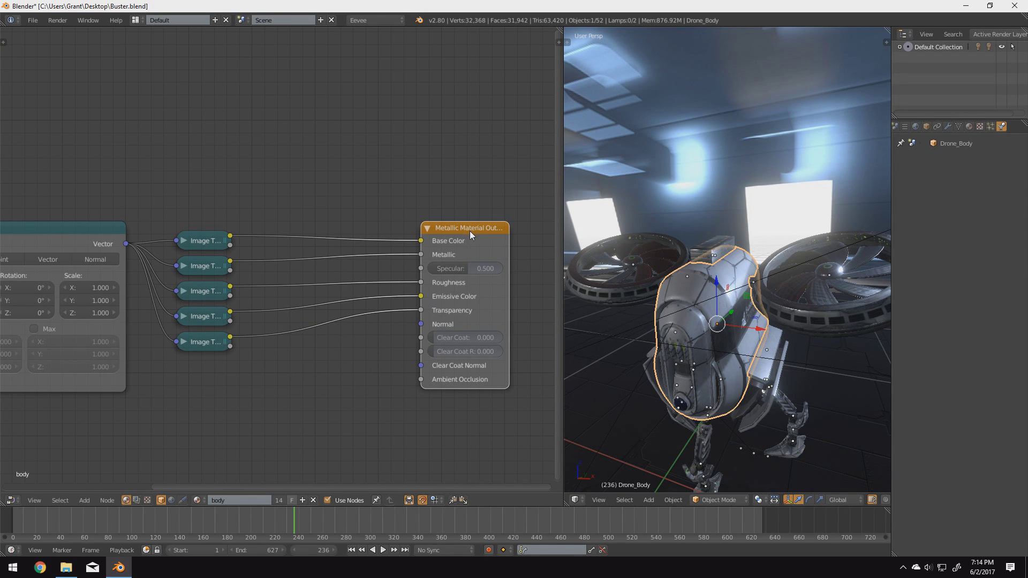
{"action": "left_click", "coordinate": [211, 341]}
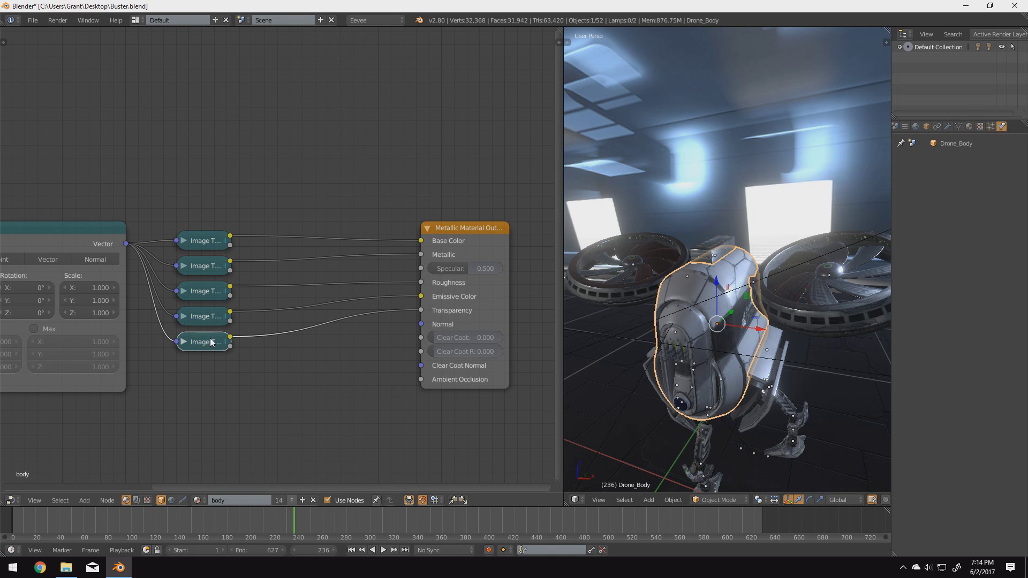
Move the Metallic Material Output node back beside the five Image Texture nodes.
{"action": "left_click_drag", "start_coordinate": [442, 231], "coordinate": [314, 230]}
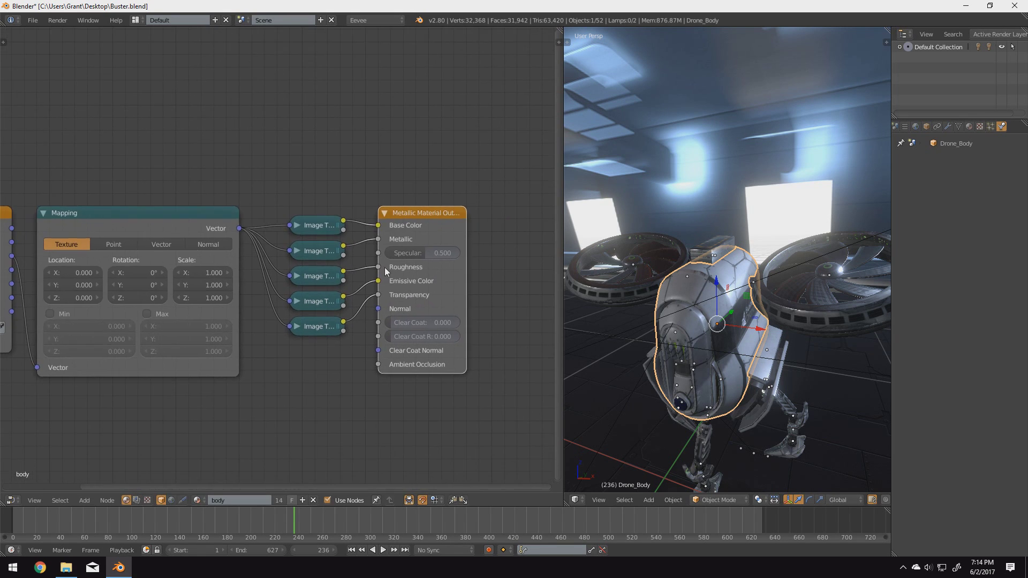
{"action": "scroll", "coordinate": [385, 271], "scroll_direction": "up", "scroll_amount": 2}
{"action": "middle_click_drag", "start_coordinate": [332, 355], "coordinate": [212, 361]}
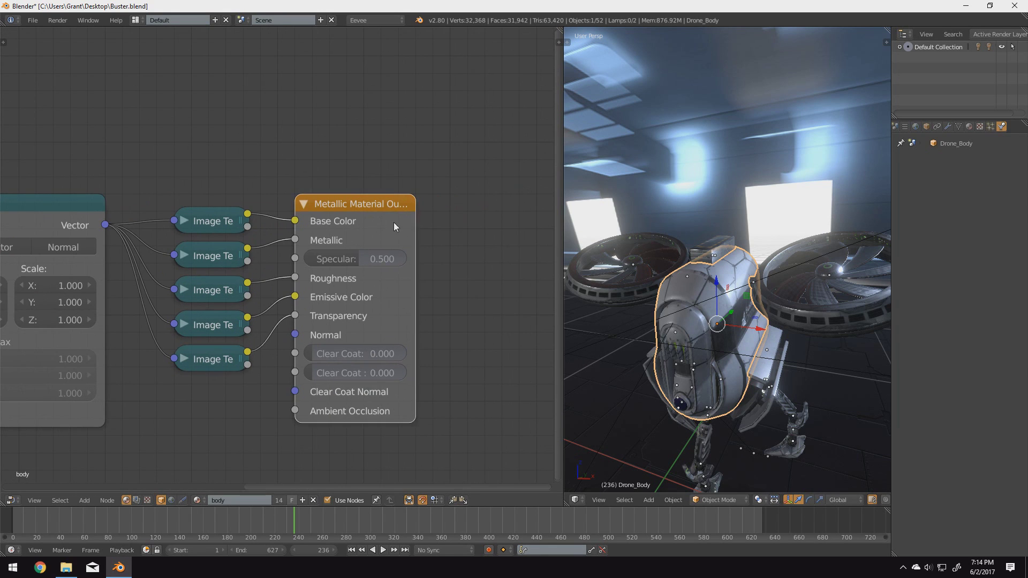
Duplicate the opacity Image Texture node below the others and link Mapping's Vector to the copy's Vector input.
{"action": "key", "text": "ctrl+z"}
{"action": "left_click", "coordinate": [329, 324]}
{"action": "key", "text": "shift+d"}
{"action": "left_click", "coordinate": [321, 359]}
{"action": "left_click_drag", "start_coordinate": [293, 366], "coordinate": [224, 198]}
{"action": "left_click", "coordinate": [303, 368]}
{"action": "middle_click_drag", "start_coordinate": [376, 352], "coordinate": [338, 329]}
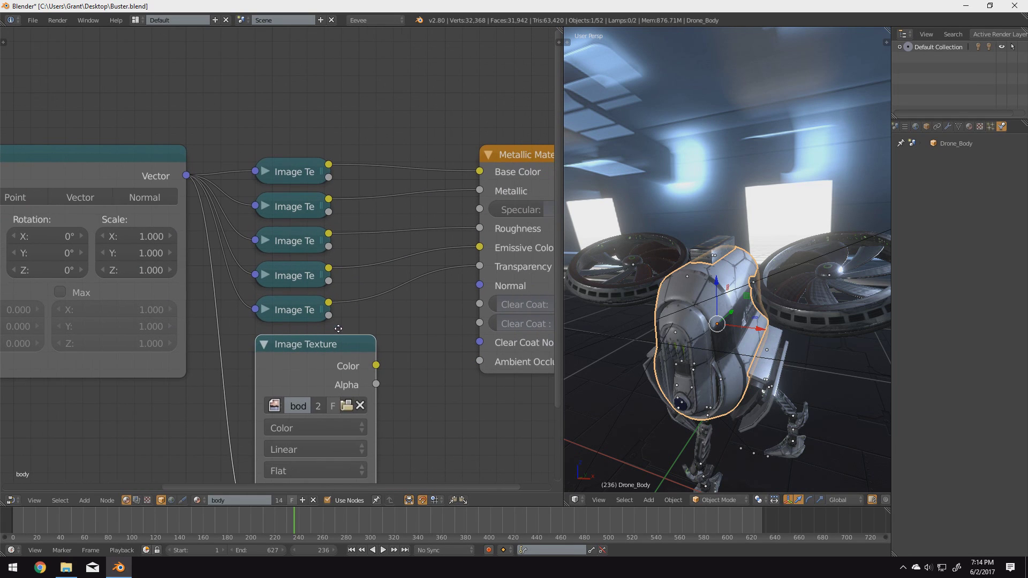
{"action": "left_click", "coordinate": [348, 407]}
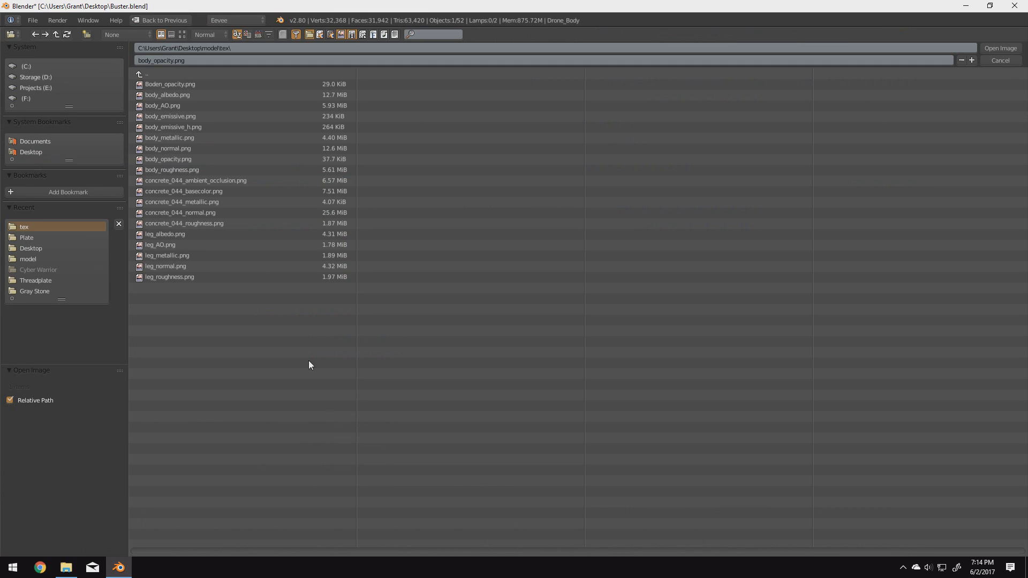
{"action": "left_click", "coordinate": [996, 63]}
Set the opacity texture's color space to Non-Color Data, collapse its node, and check the body from below and the front.
{"action": "left_click", "coordinate": [265, 309]}
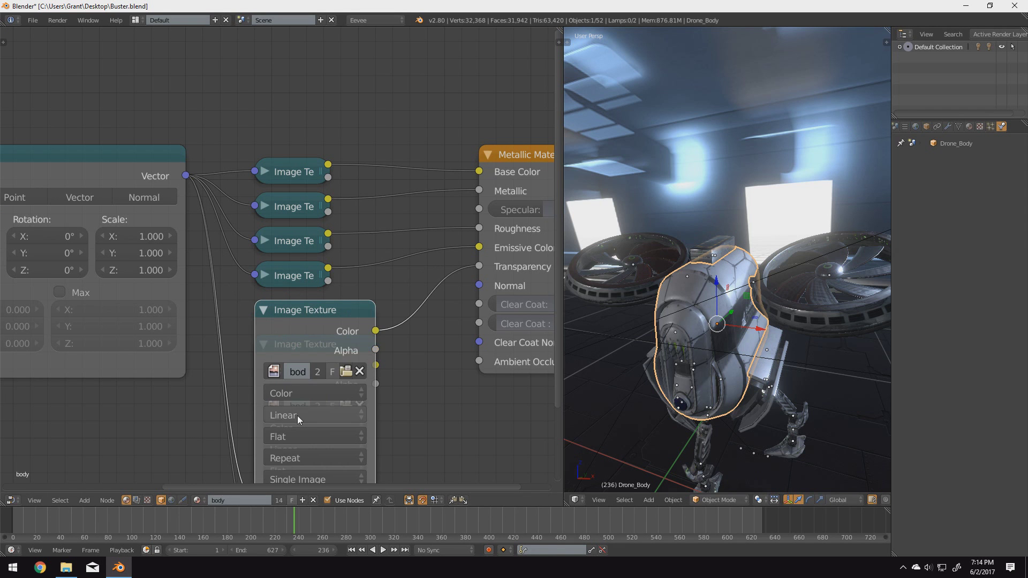
{"action": "left_click", "coordinate": [295, 396]}
{"action": "left_click", "coordinate": [300, 354]}
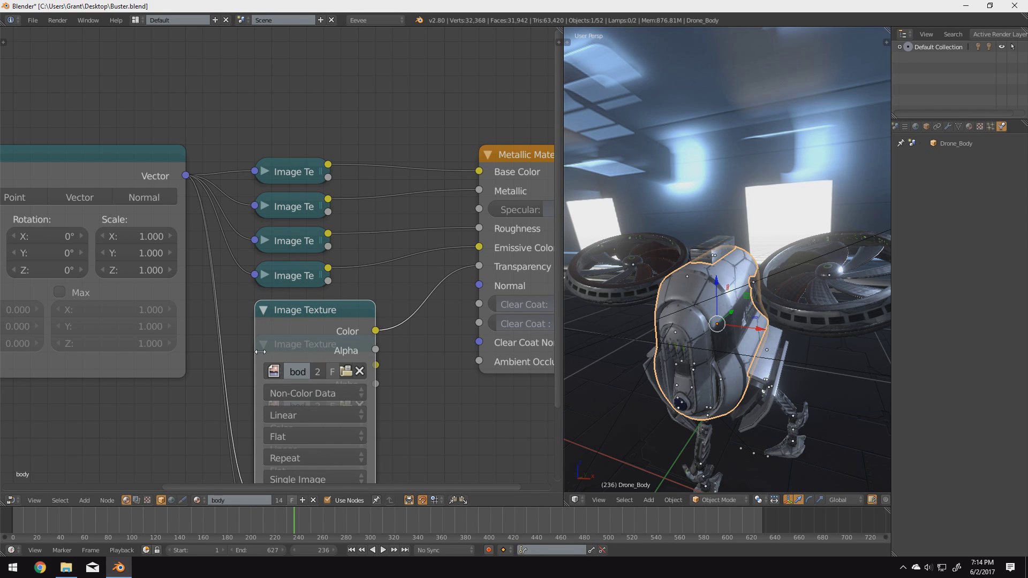
{"action": "left_click", "coordinate": [266, 308]}
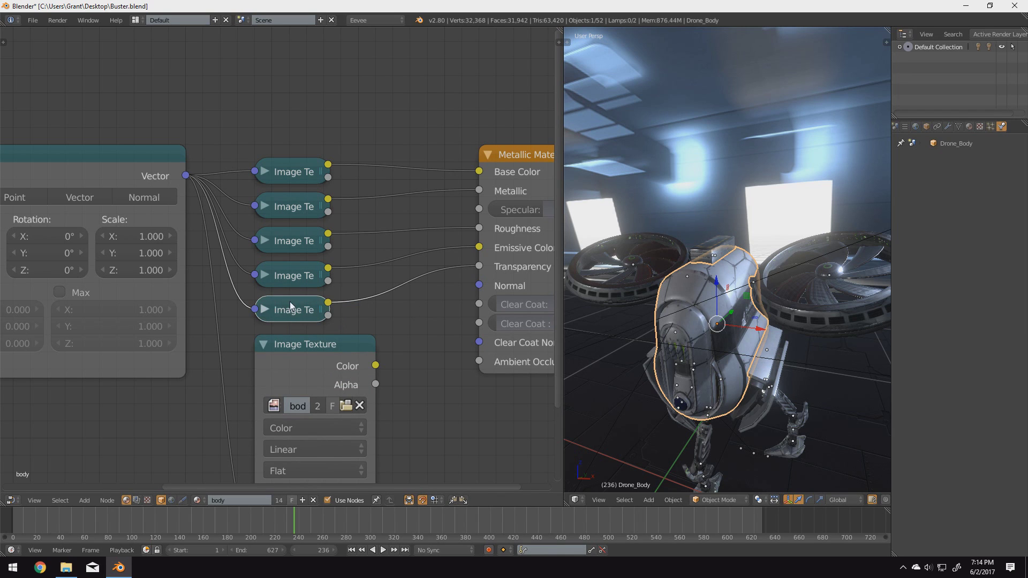
{"action": "middle_click_drag", "start_coordinate": [657, 356], "coordinate": [720, 278]}
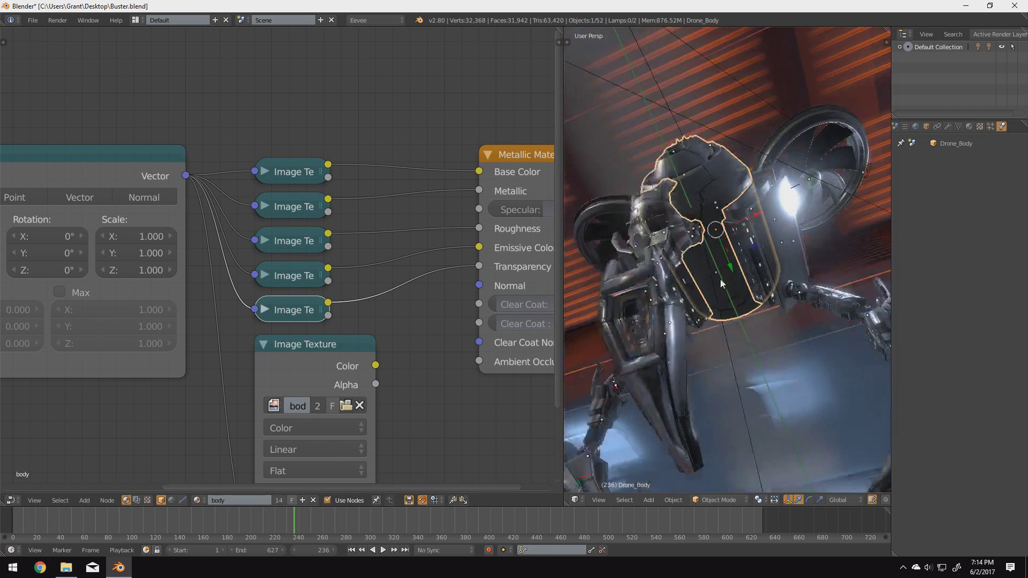
{"action": "middle_click_drag", "start_coordinate": [652, 311], "coordinate": [637, 383]}
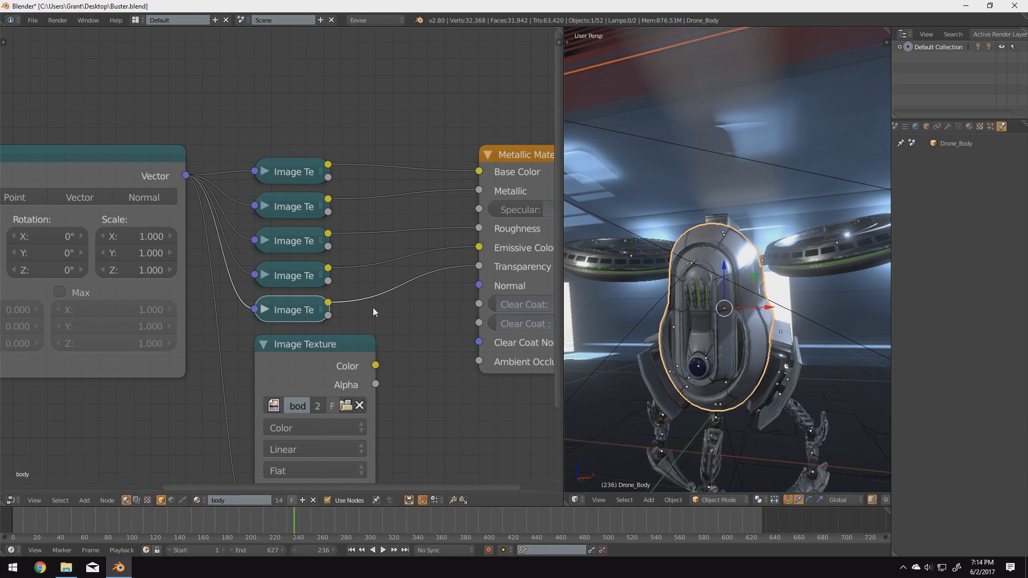
Load body_normal.png into the duplicated Image Texture node and collapse the node.
{"action": "middle_click_drag", "start_coordinate": [325, 392], "coordinate": [319, 359]}
{"action": "left_click", "coordinate": [336, 369]}
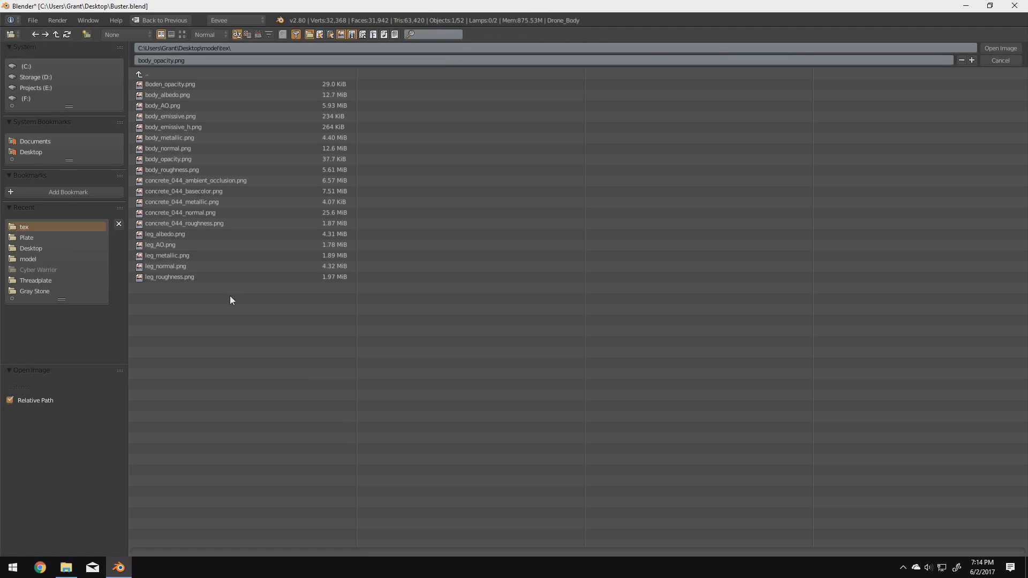
{"action": "double_click", "coordinate": [169, 148]}
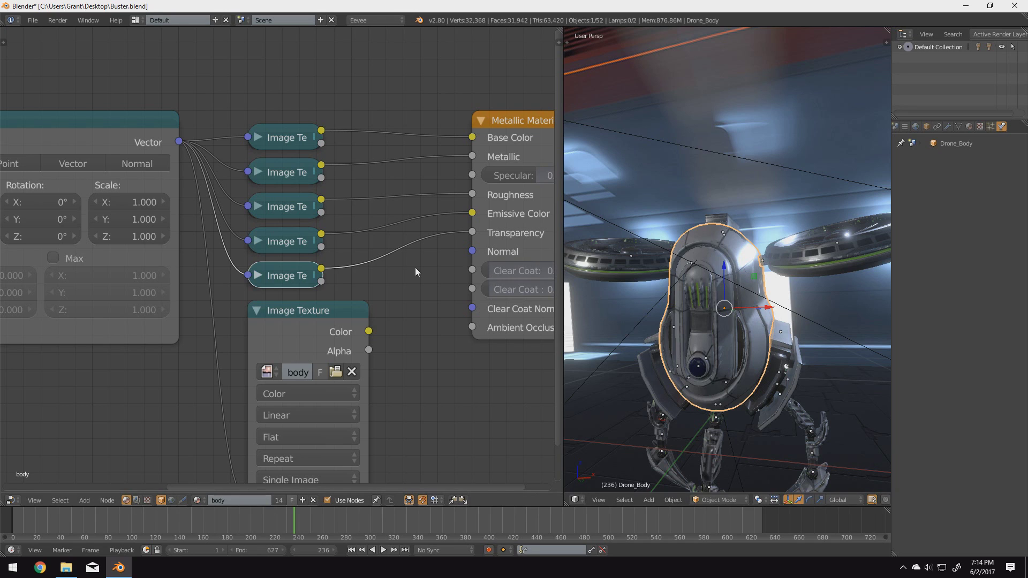
{"action": "middle_click_drag", "start_coordinate": [415, 268], "coordinate": [430, 287]}
{"action": "left_click", "coordinate": [271, 330]}
Add a Normal Map node that takes the normal texture's Color and feeds the output's Normal input, making room for it.
{"action": "key", "text": "shift+a"}
{"action": "mouse_move", "coordinate": [277, 331]}
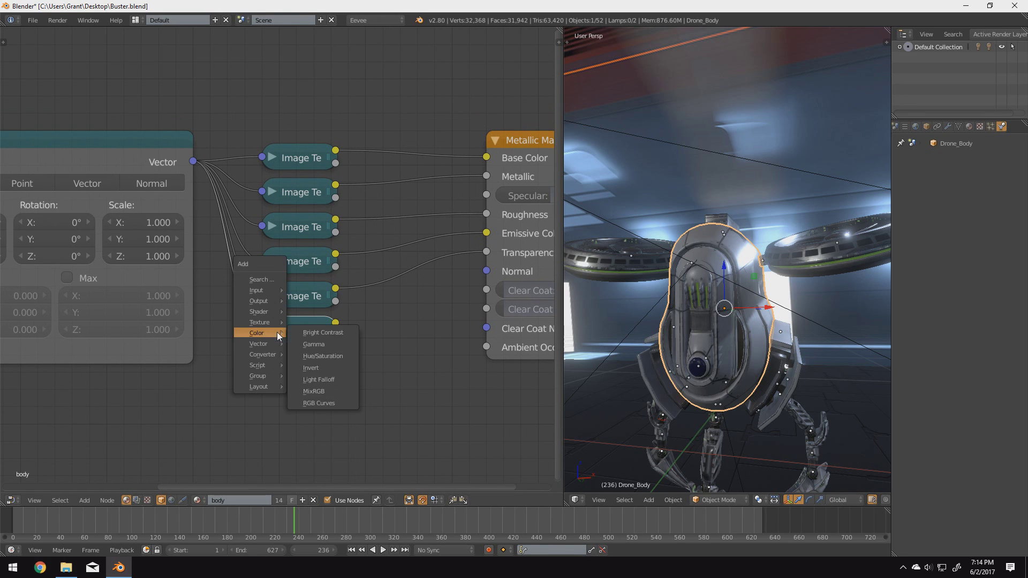
{"action": "left_click", "coordinate": [334, 374]}
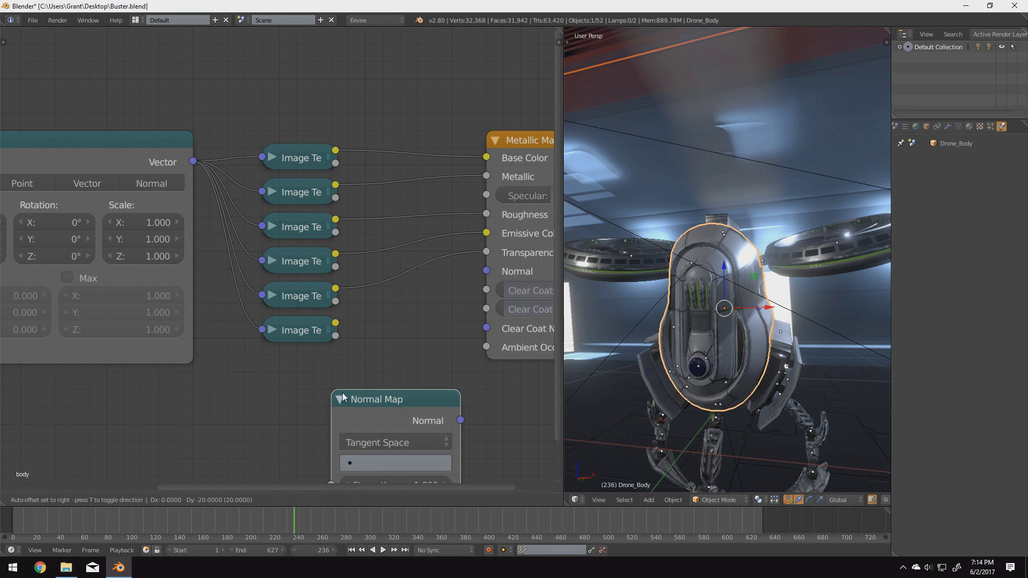
{"action": "left_click", "coordinate": [271, 340]}
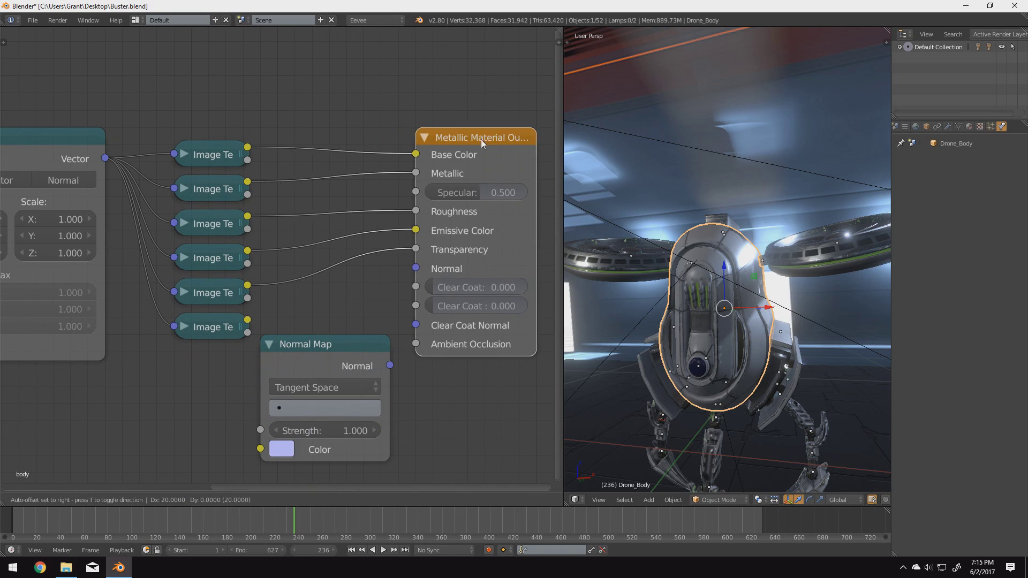
{"action": "left_click_drag", "start_coordinate": [481, 139], "coordinate": [549, 121]}
{"action": "left_click_drag", "start_coordinate": [329, 356], "coordinate": [382, 338]}
{"action": "left_click_drag", "start_coordinate": [312, 432], "coordinate": [248, 319]}
{"action": "left_click_drag", "start_coordinate": [442, 347], "coordinate": [484, 252]}
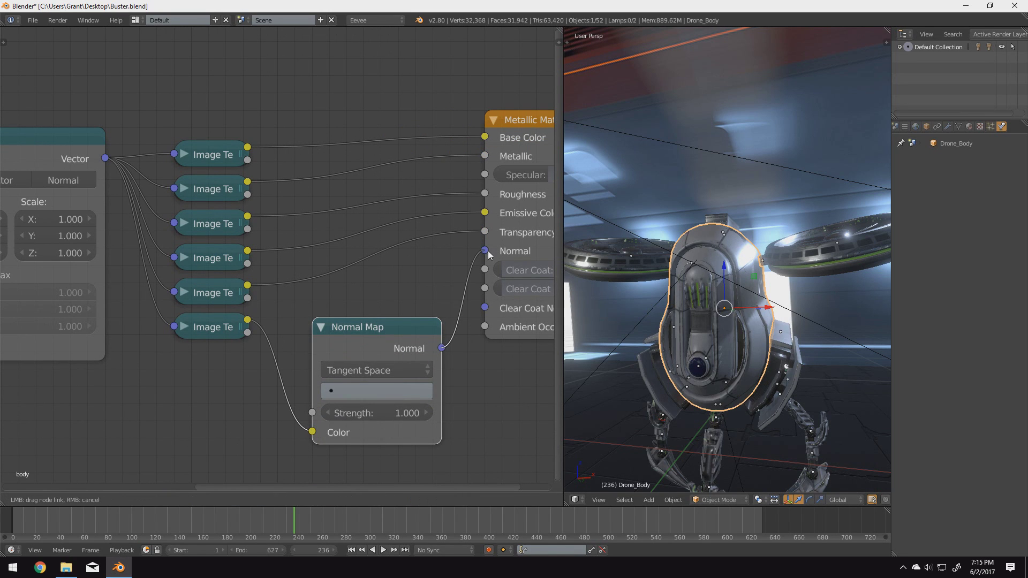
Try other space options on the Normal Map node while viewing the drone, and restore Tangent Space.
{"action": "middle_click_drag", "start_coordinate": [730, 386], "coordinate": [766, 419]}
{"action": "left_click", "coordinate": [374, 370]}
{"action": "left_click", "coordinate": [380, 332]}
{"action": "left_click", "coordinate": [372, 369]}
{"action": "left_click", "coordinate": [371, 312]}
{"action": "middle_click_drag", "start_coordinate": [744, 400], "coordinate": [660, 325]}
{"action": "left_click", "coordinate": [371, 369]}
{"action": "left_click", "coordinate": [358, 350]}
{"action": "scroll", "coordinate": [683, 365], "scroll_direction": "up", "scroll_amount": 5}
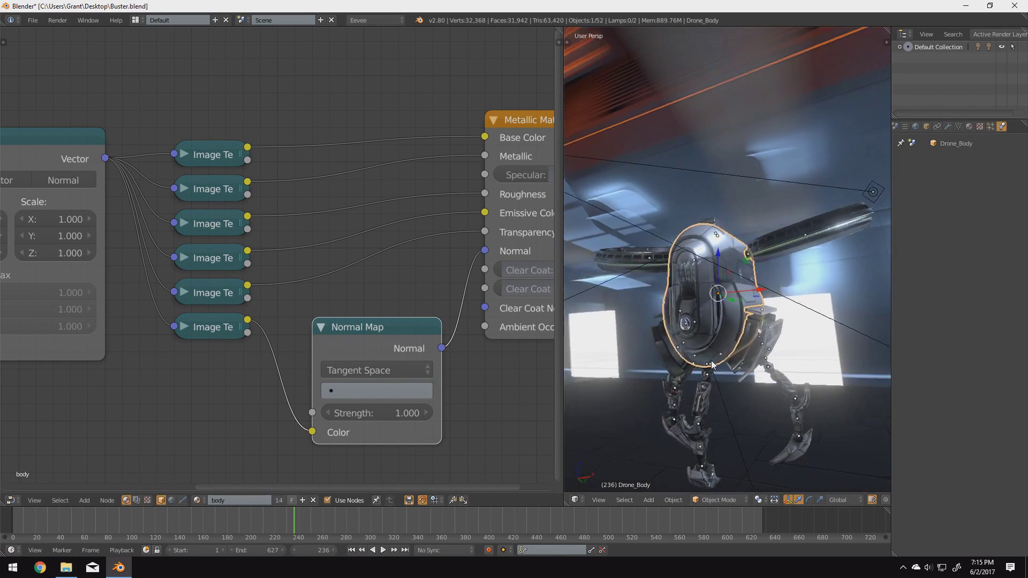
Check the body's side, collapse the Normal Map node, and place it beside the normal texture node.
{"action": "middle_click_drag", "start_coordinate": [683, 365], "coordinate": [620, 345]}
{"action": "left_click", "coordinate": [217, 295]}
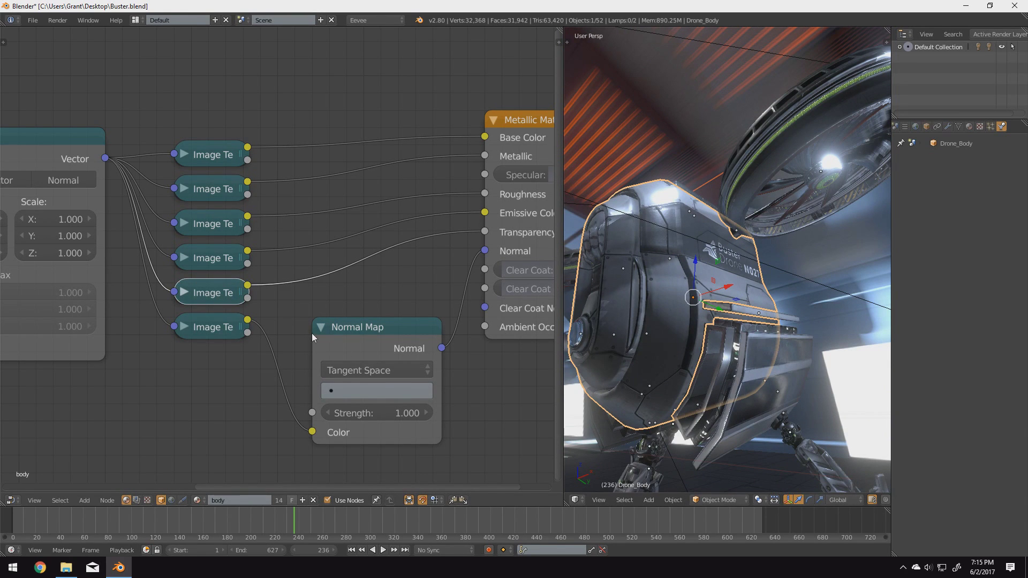
{"action": "left_click", "coordinate": [224, 329]}
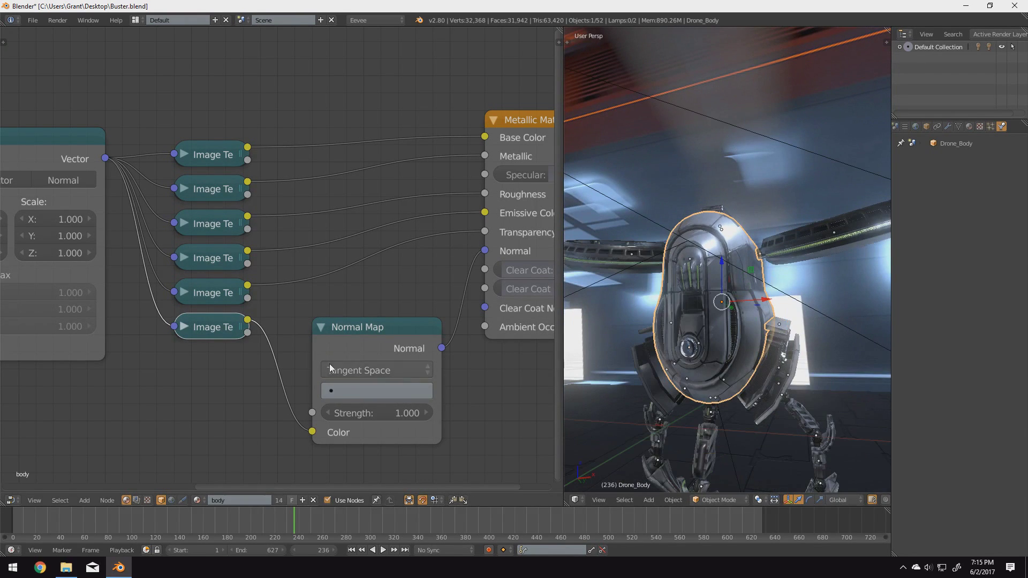
{"action": "left_click", "coordinate": [322, 327]}
{"action": "left_click_drag", "start_coordinate": [337, 328], "coordinate": [303, 327]}
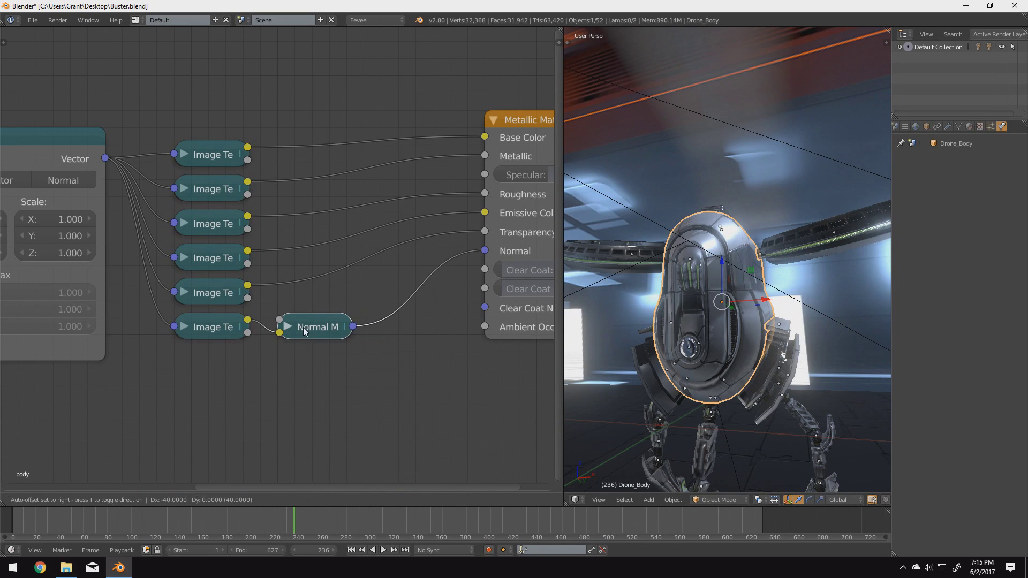
Set the normal texture's color space to Non-Color Data, check the body's surface, and collapse the node.
{"action": "left_click", "coordinate": [181, 326]}
{"action": "left_click", "coordinate": [210, 412]}
{"action": "left_click", "coordinate": [217, 368]}
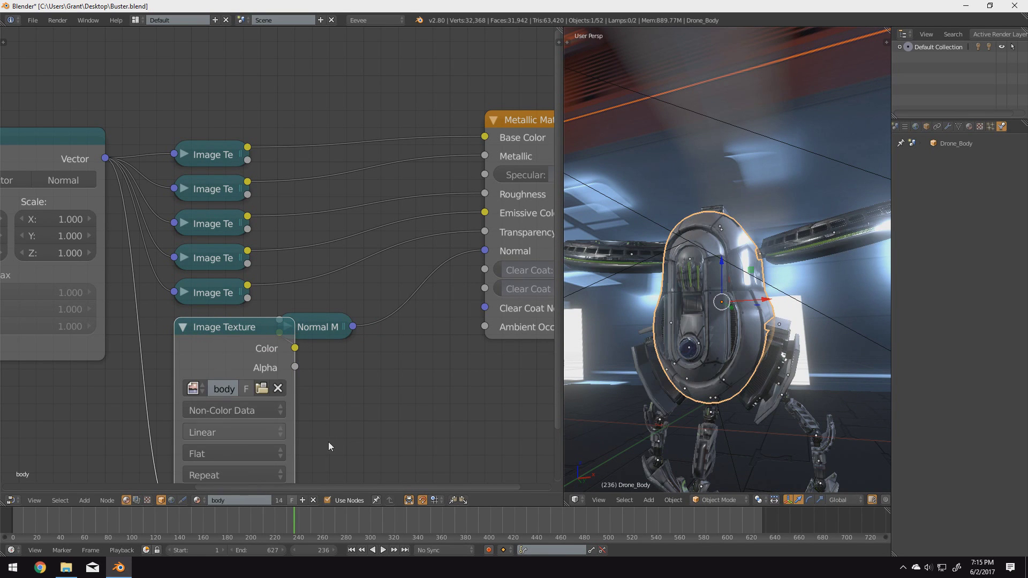
{"action": "middle_click_drag", "start_coordinate": [718, 332], "coordinate": [682, 338]}
{"action": "middle_click_drag", "start_coordinate": [711, 369], "coordinate": [781, 348]}
{"action": "left_click", "coordinate": [183, 326]}
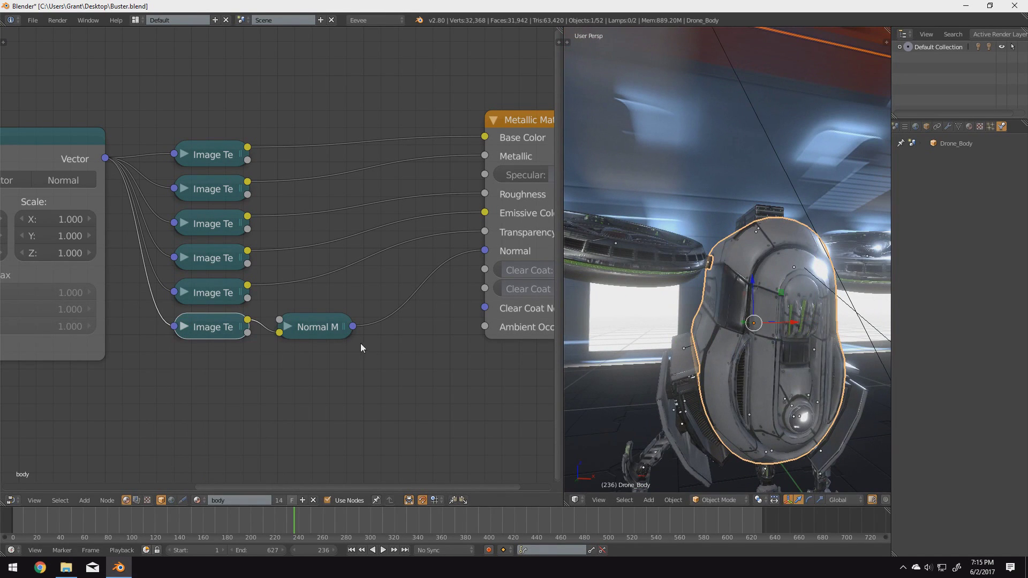
Move the Metallic Material Output node closer to the textures and place an expanded duplicate of the normal texture node below it.
{"action": "left_click_drag", "start_coordinate": [519, 138], "coordinate": [416, 155]}
{"action": "middle_click_drag", "start_coordinate": [202, 341], "coordinate": [262, 326]}
{"action": "left_click", "coordinate": [266, 303]}
{"action": "key", "text": "shift+d"}
{"action": "left_click", "coordinate": [262, 348]}
{"action": "left_click", "coordinate": [244, 347]}
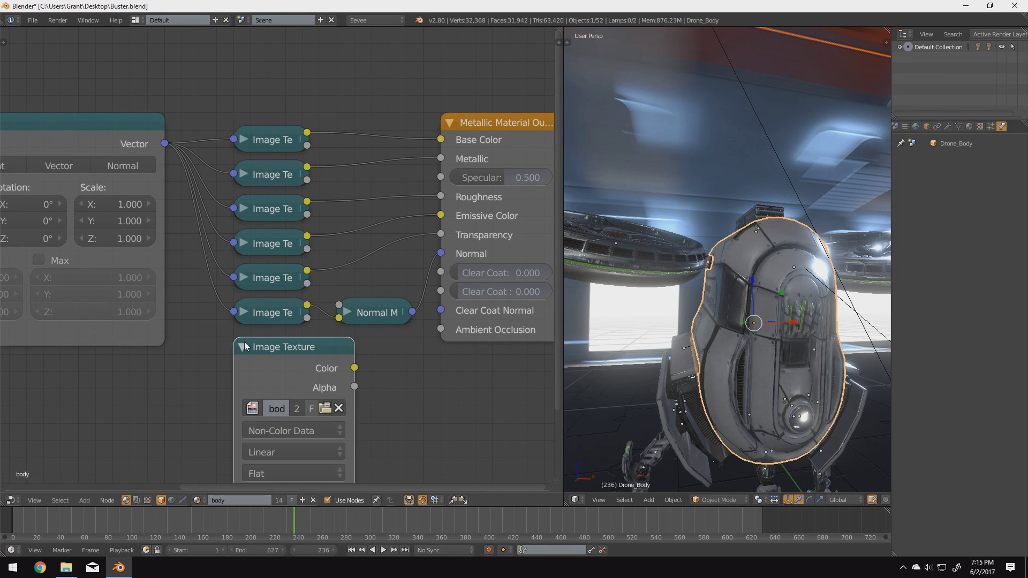
Load body_AO.png into the duplicated Image Texture node.
{"action": "left_click", "coordinate": [327, 408]}
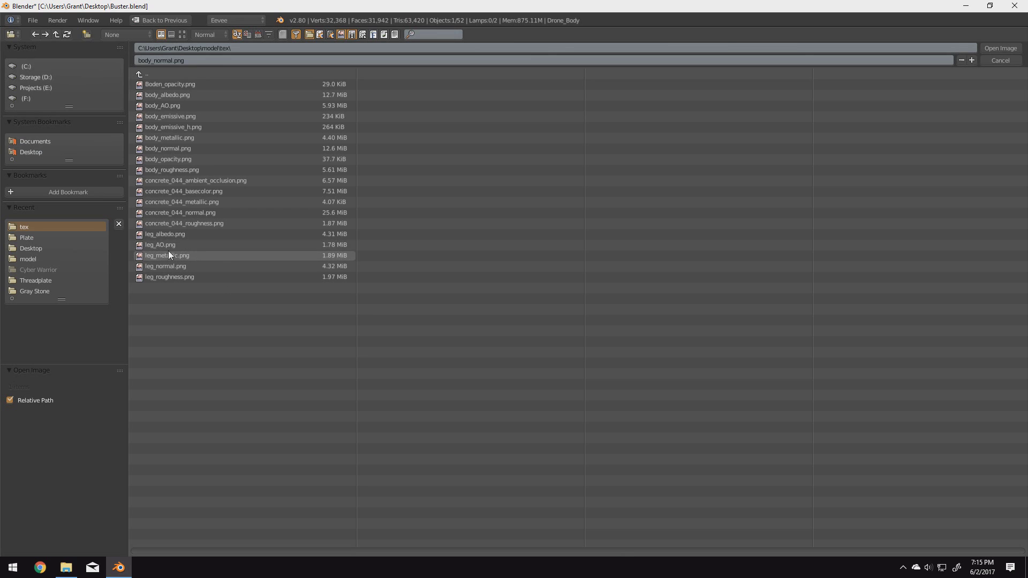
{"action": "left_click", "coordinate": [182, 104]}
{"action": "double_click", "coordinate": [182, 103]}
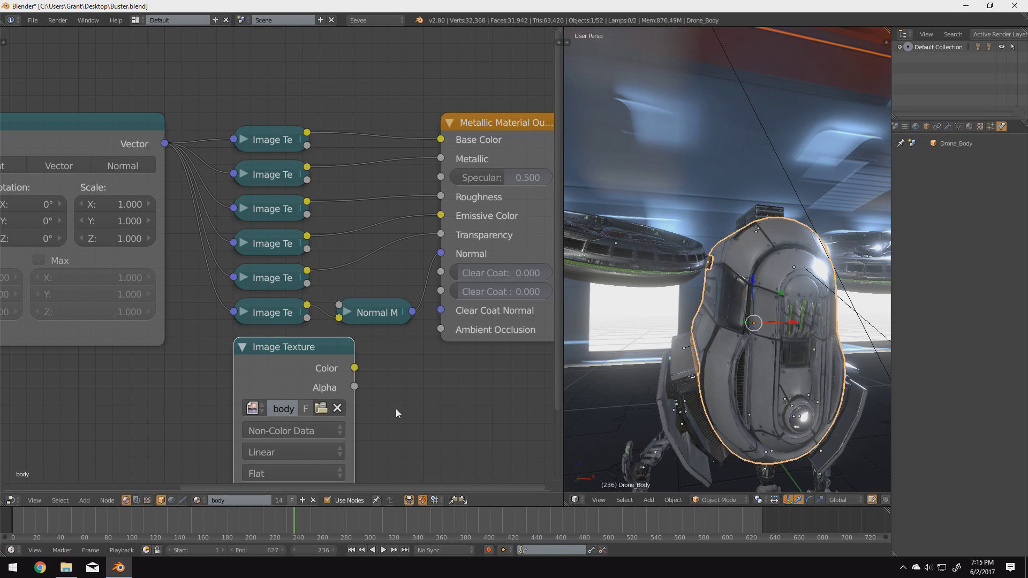
Link the AO texture's Color to Ambient Occlusion and Mapping's Vector to its Vector input, and collapse the node.
{"action": "left_click_drag", "start_coordinate": [355, 369], "coordinate": [447, 330]}
{"action": "scroll", "coordinate": [243, 183], "scroll_direction": "down", "scroll_amount": 1}
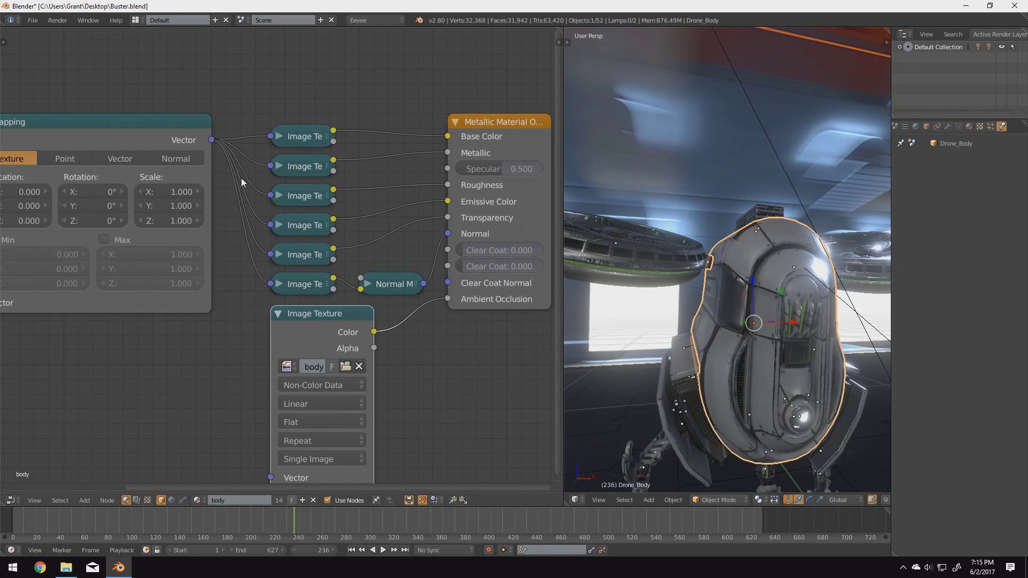
{"action": "left_click_drag", "start_coordinate": [212, 141], "coordinate": [270, 477]}
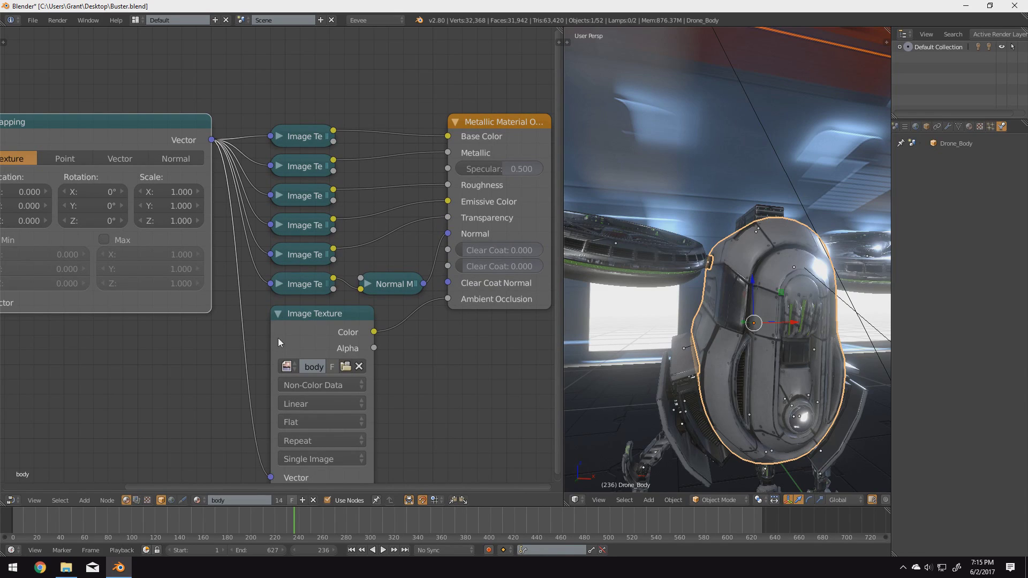
{"action": "left_click", "coordinate": [277, 315]}
{"action": "middle_click_drag", "start_coordinate": [766, 445], "coordinate": [788, 439]}
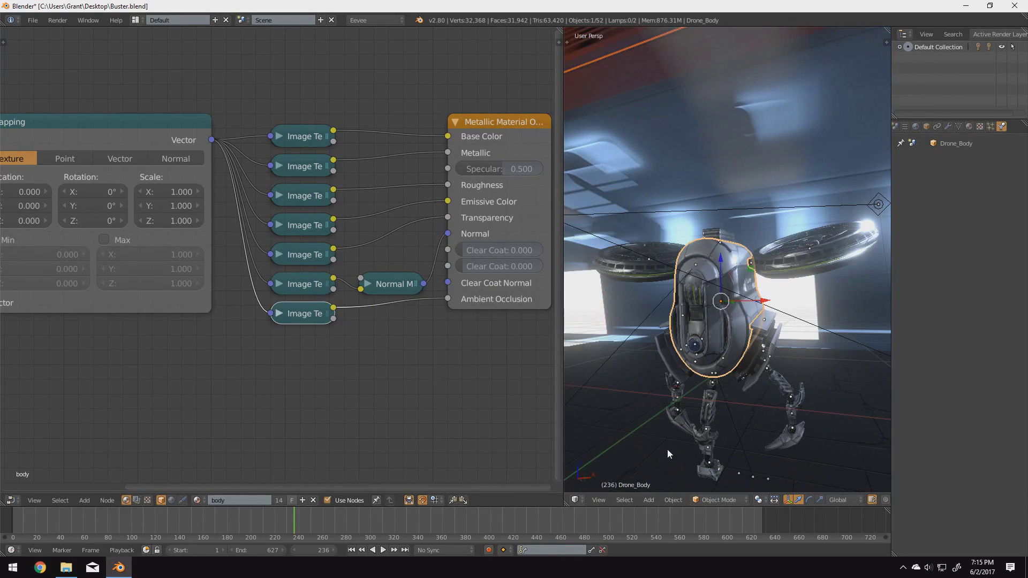
Enlarge the 3D viewport and fly around the drone to examine the body material from several angles.
{"action": "left_click_drag", "start_coordinate": [561, 407], "coordinate": [164, 407]}
{"action": "key", "text": "shift+f"}
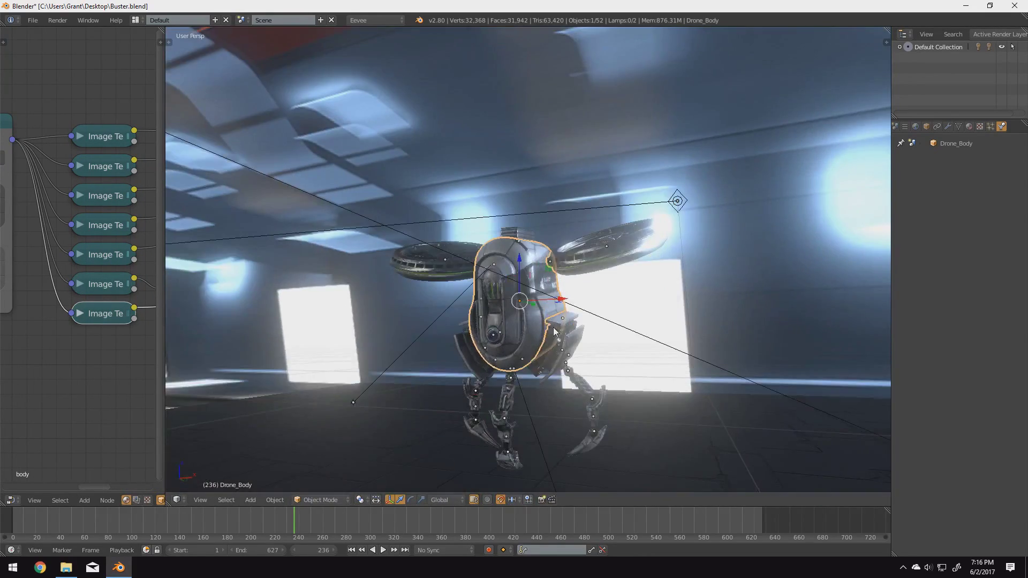
{"action": "key", "text": "w"}
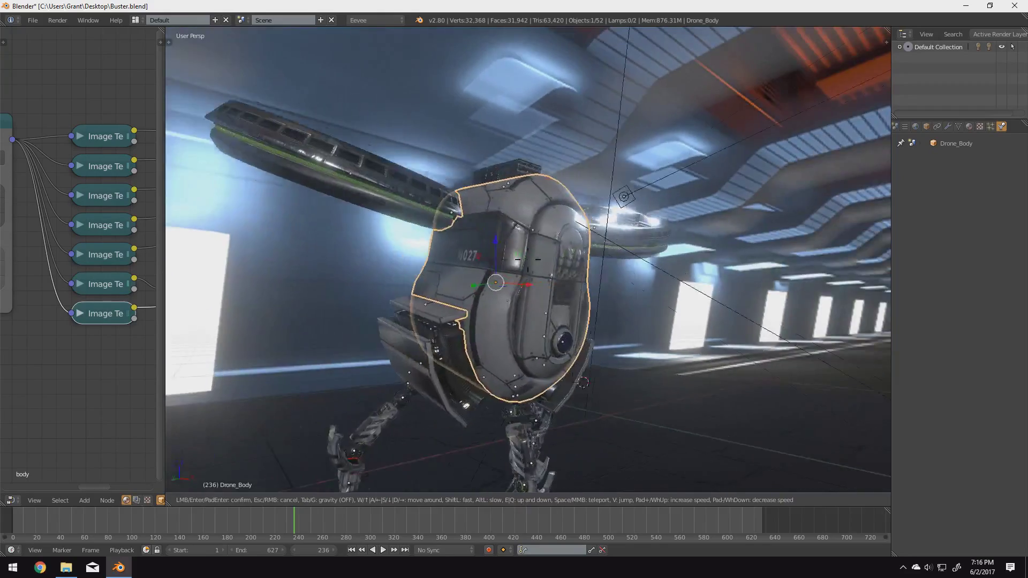
{"action": "key", "text": "d"}
{"action": "key", "text": "s"}
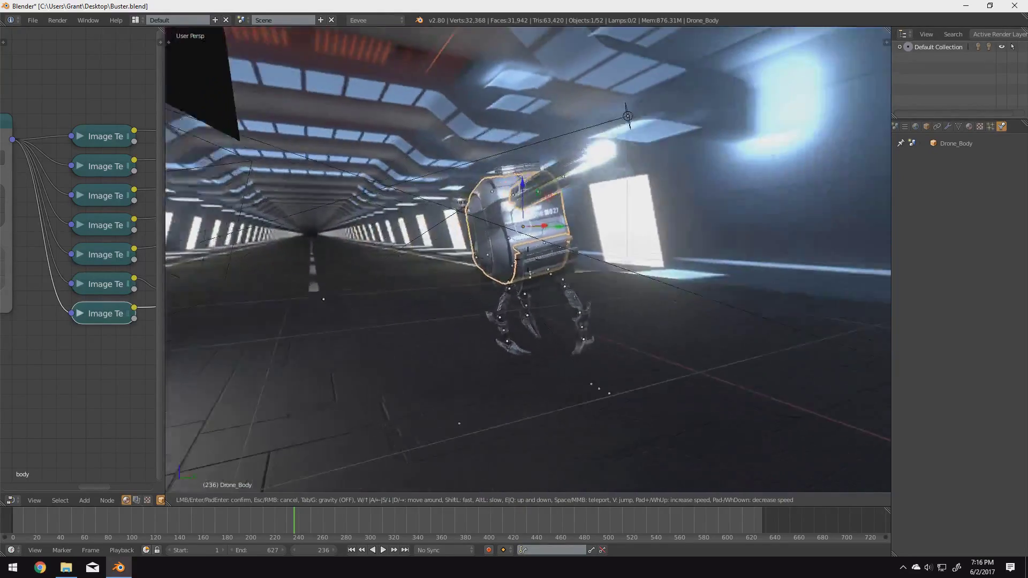
{"action": "key", "text": "w"}
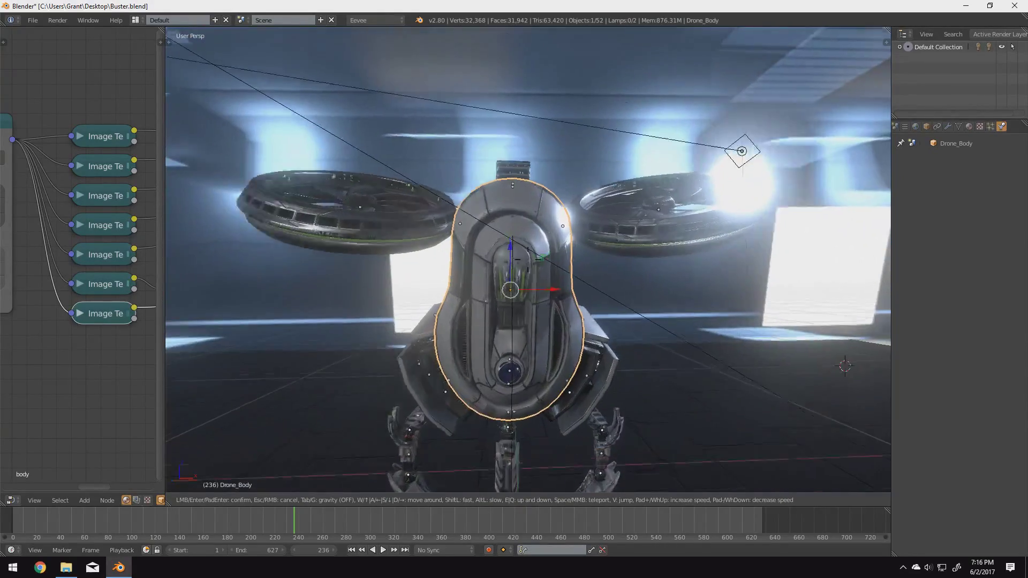
{"action": "left_click", "coordinate": [581, 262]}
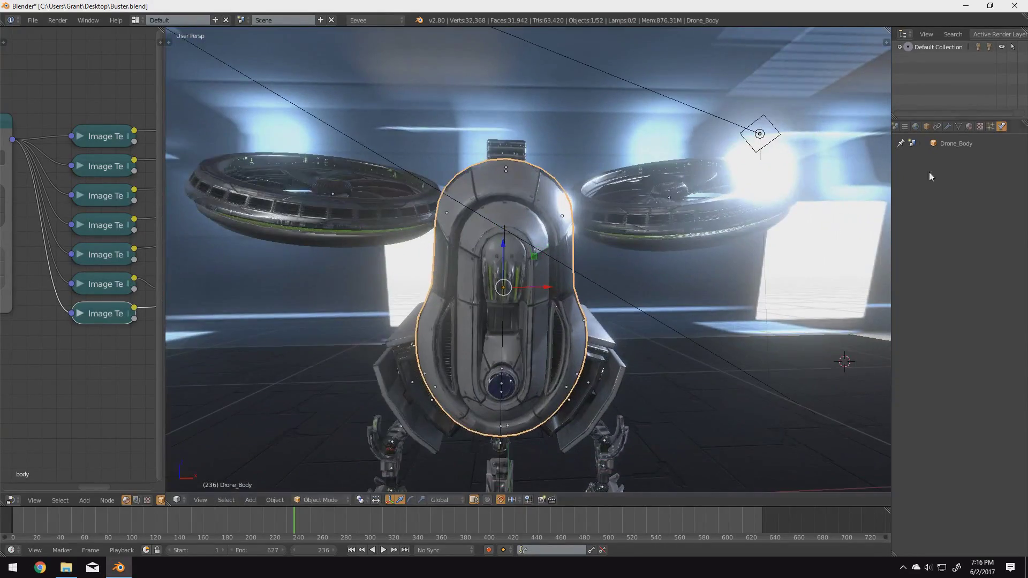
{"action": "scroll", "coordinate": [580, 262], "scroll_direction": "down", "scroll_amount": 4}
{"action": "middle_click_drag", "start_coordinate": [560, 278], "coordinate": [705, 289]}
{"action": "middle_click_drag", "start_coordinate": [506, 252], "coordinate": [642, 299]}
Replace the World's environment texture image with HDRI.jpg and inspect the drone body and floor plane in the new lighting.
{"action": "left_click", "coordinate": [915, 126]}
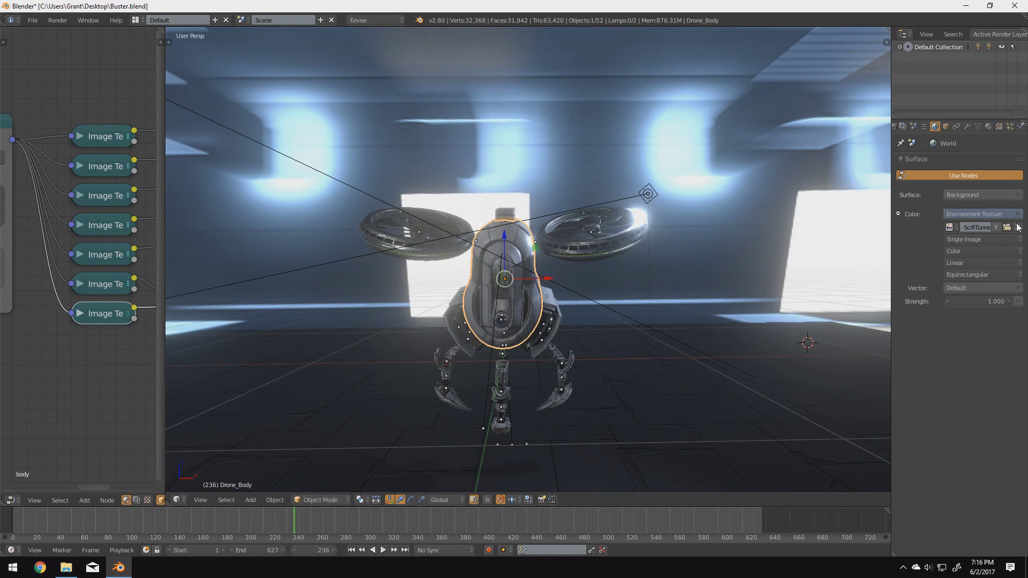
{"action": "left_click", "coordinate": [1010, 228]}
{"action": "left_click", "coordinate": [171, 232]}
{"action": "double_click", "coordinate": [171, 233]}
{"action": "mouse_move", "coordinate": [550, 293]}
{"action": "middle_mouse_down"}
{"action": "mouse_move", "coordinate": [497, 293]}
{"action": "mouse_move", "coordinate": [566, 289]}
{"action": "mouse_move", "coordinate": [540, 289]}
{"action": "middle_mouse_up"}
{"action": "scroll", "coordinate": [459, 302], "scroll_direction": "up", "scroll_amount": 3}
{"action": "middle_click_drag", "start_coordinate": [442, 307], "coordinate": [517, 254]}
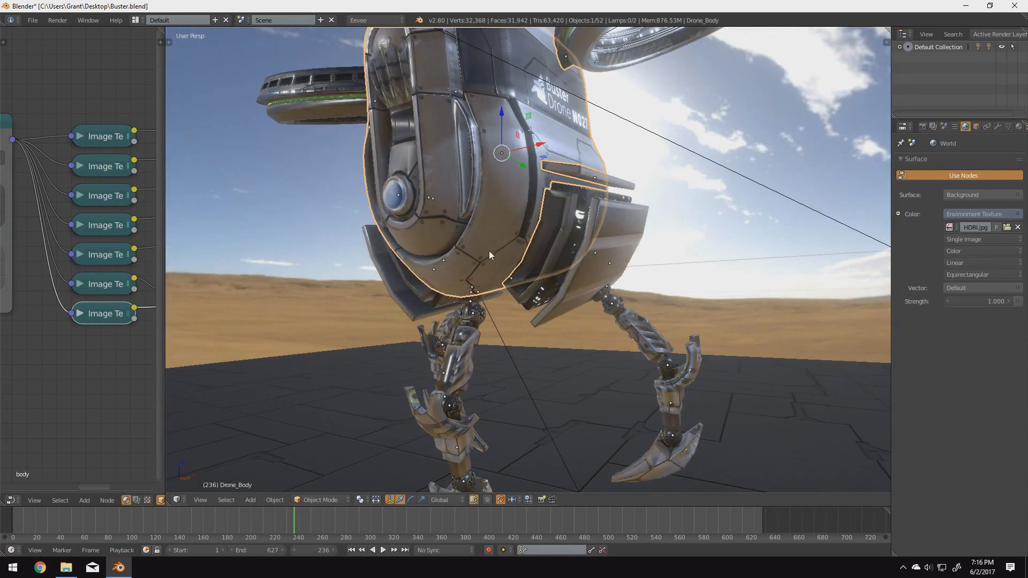
{"action": "right_click", "coordinate": [562, 412]}
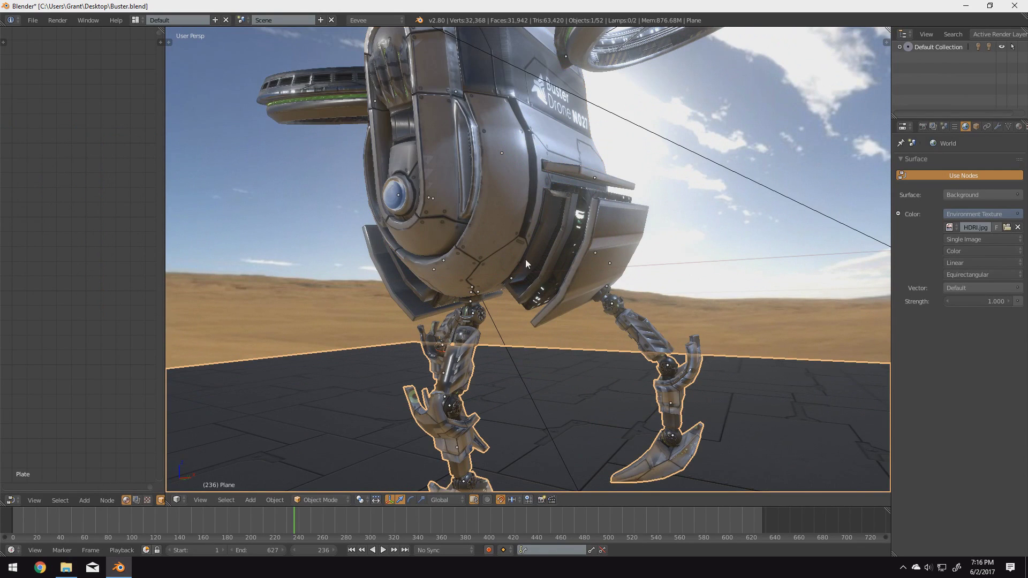
{"action": "right_click", "coordinate": [489, 273]}
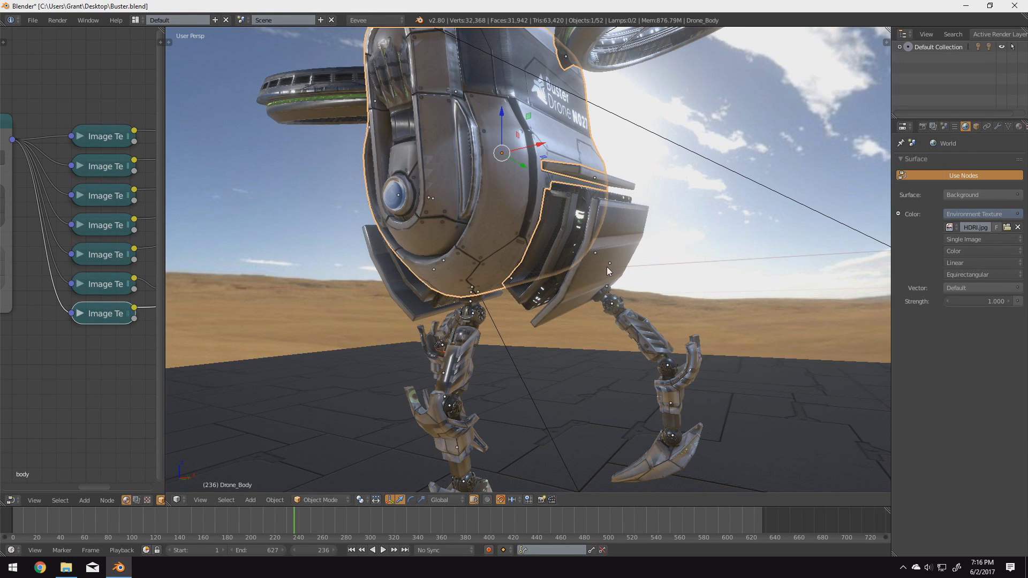
Replace the World's environment texture image with ScifiTunnel_Blurred_Thumbnail.jpg and view the whole drone in the tunnel lighting.
{"action": "left_click", "coordinate": [1005, 227]}
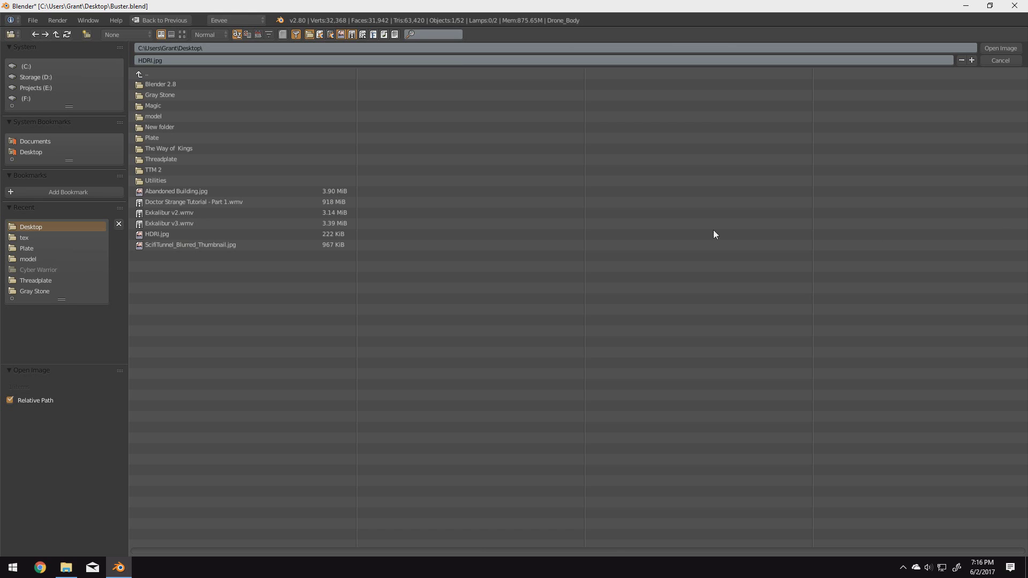
{"action": "double_click", "coordinate": [181, 242]}
{"action": "scroll", "coordinate": [608, 327], "scroll_direction": "down", "scroll_amount": 5}
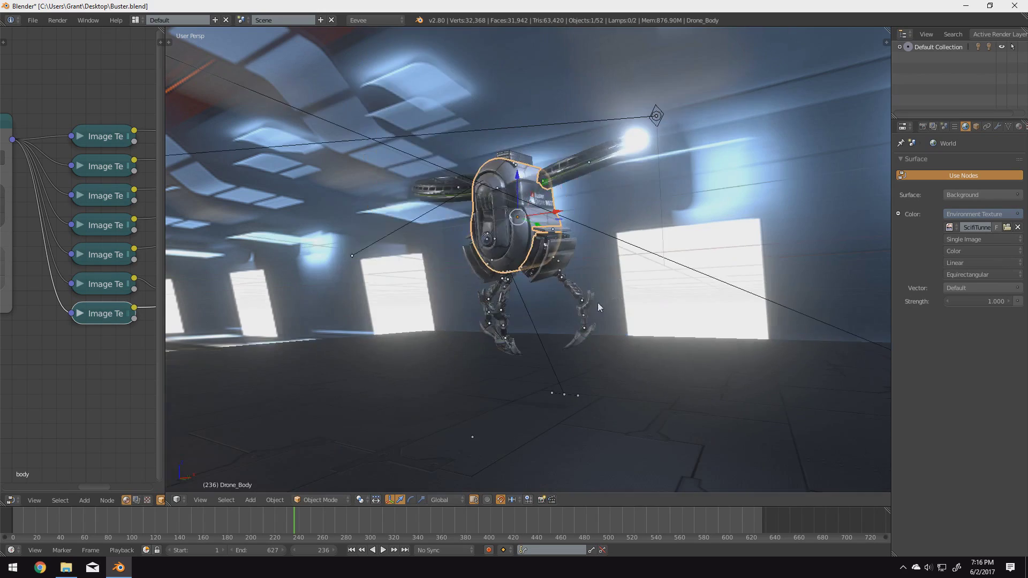
{"action": "middle_click_drag", "start_coordinate": [492, 278], "coordinate": [628, 176]}
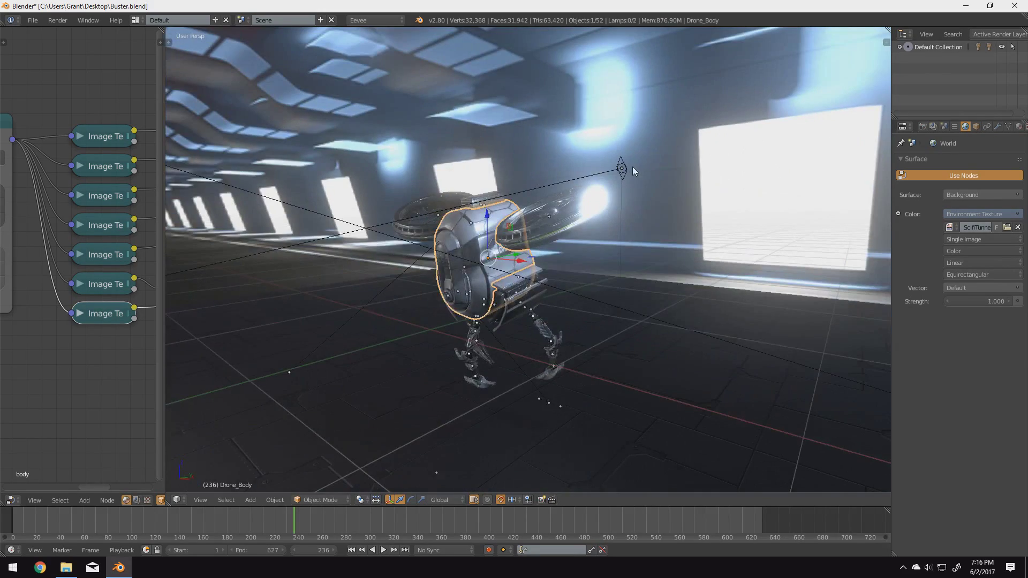
Select the scene's two area lamps in turn and examine how they light the drone.
{"action": "right_click", "coordinate": [632, 179]}
{"action": "middle_click_drag", "start_coordinate": [598, 216], "coordinate": [519, 232]}
{"action": "right_click", "coordinate": [286, 123]}
{"action": "middle_click_drag", "start_coordinate": [300, 124], "coordinate": [427, 132]}
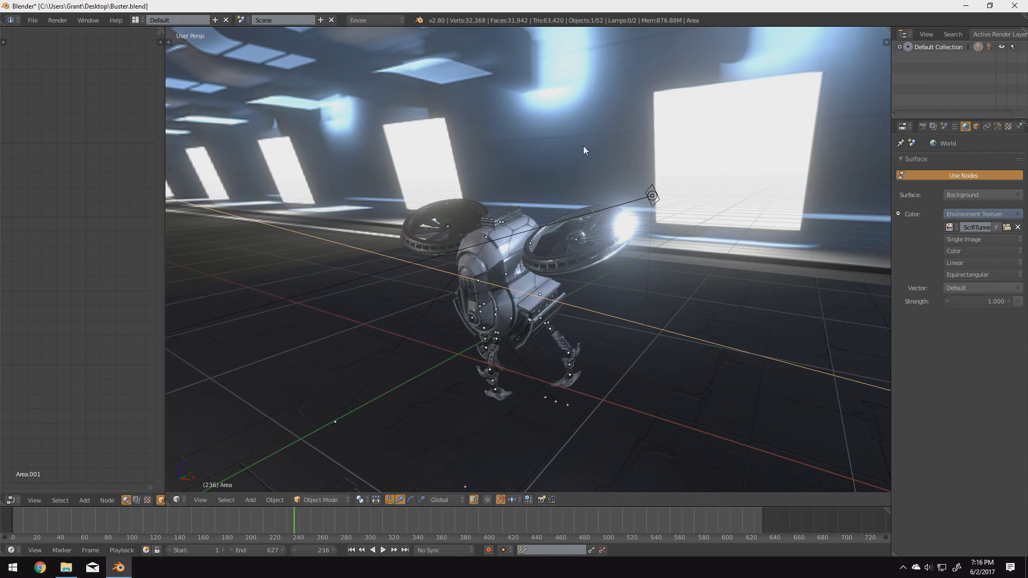
{"action": "right_click", "coordinate": [645, 265]}
{"action": "middle_click_drag", "start_coordinate": [630, 295], "coordinate": [656, 307]}
Switch to the camera view, fit it to the viewport and walk the camera to frame the whole drone from the front.
{"action": "key", "text": "KP_0"}
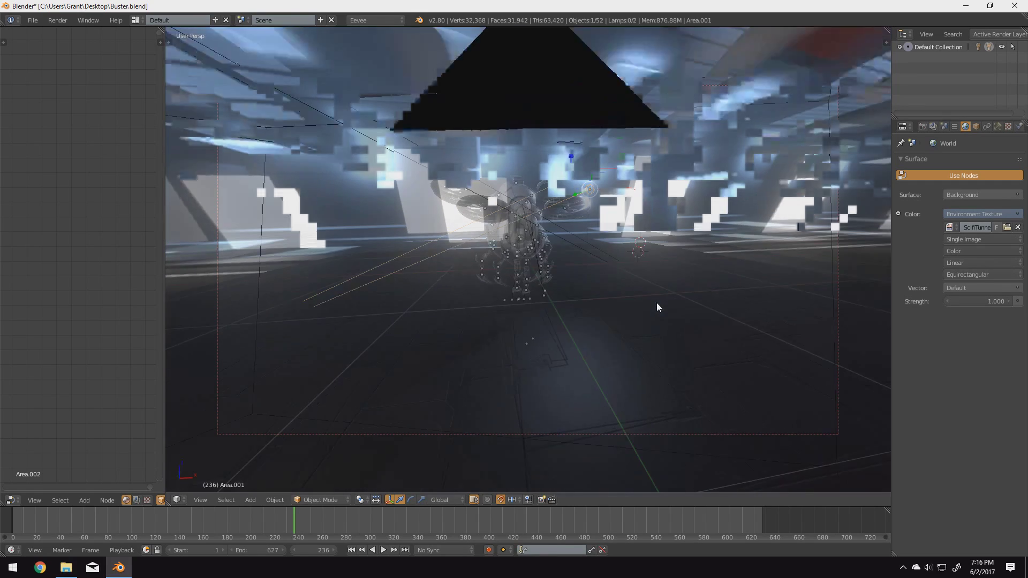
{"action": "key", "text": "Home"}
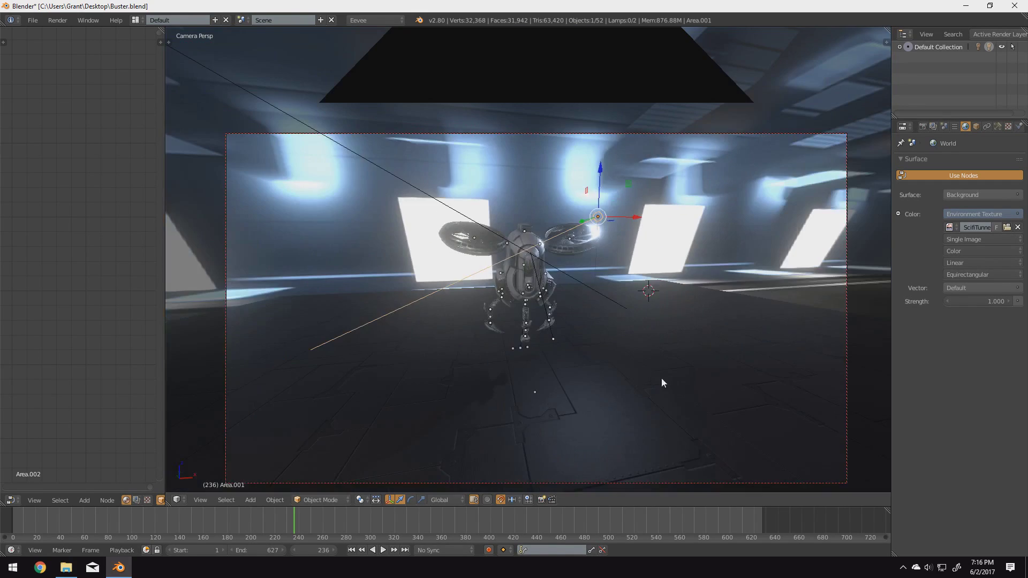
{"action": "key", "text": "shift+f"}
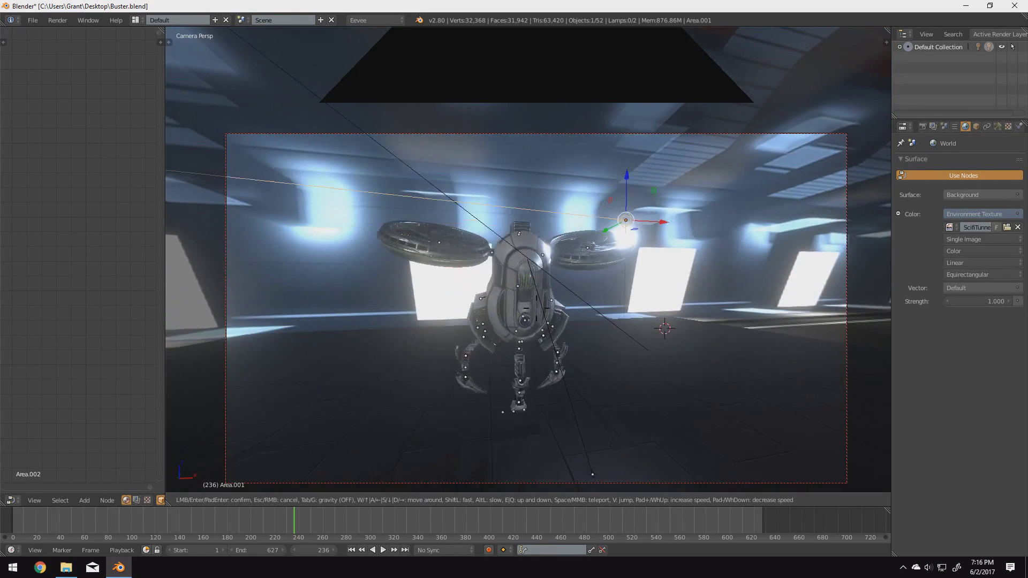
{"action": "key", "text": "w"}
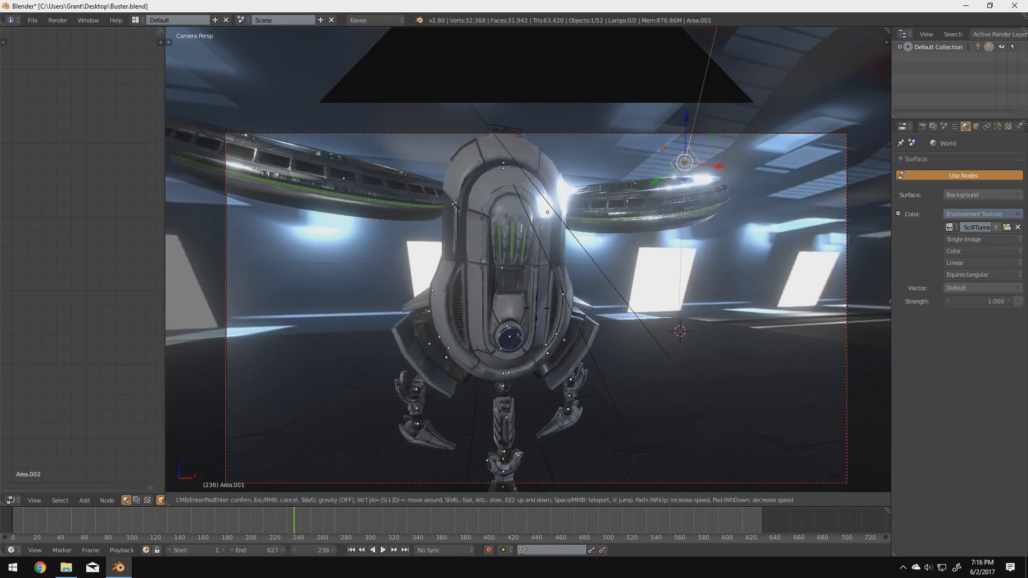
{"action": "key", "text": "s"}
{"action": "key", "text": "w"}
{"action": "key", "text": "s"}
{"action": "key", "text": "d"}
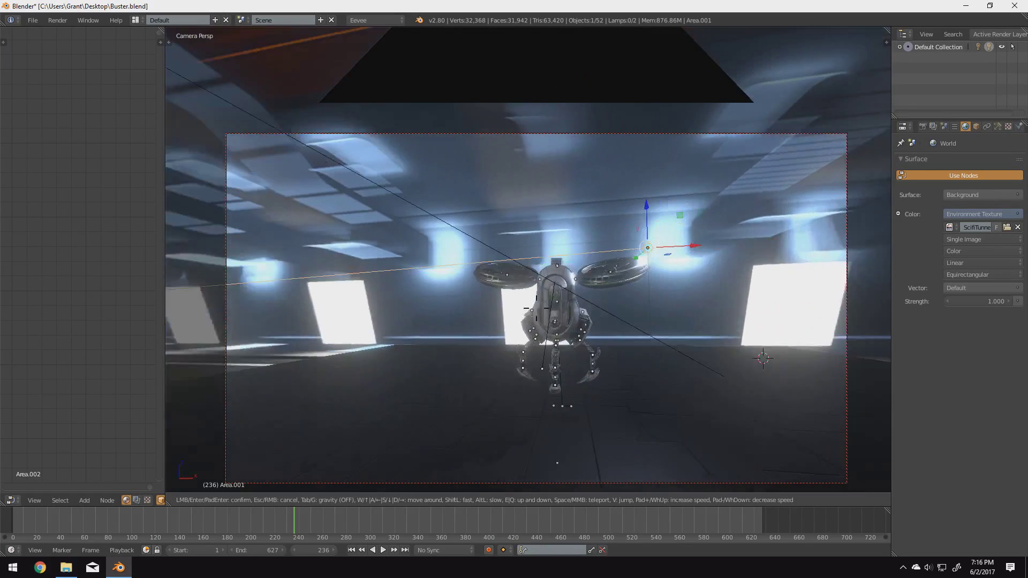
{"action": "left_click", "coordinate": [536, 307]}
Snap the 3D cursor to the center, add a point lamp there and raise it high above the drone.
{"action": "key", "text": "shift+s"}
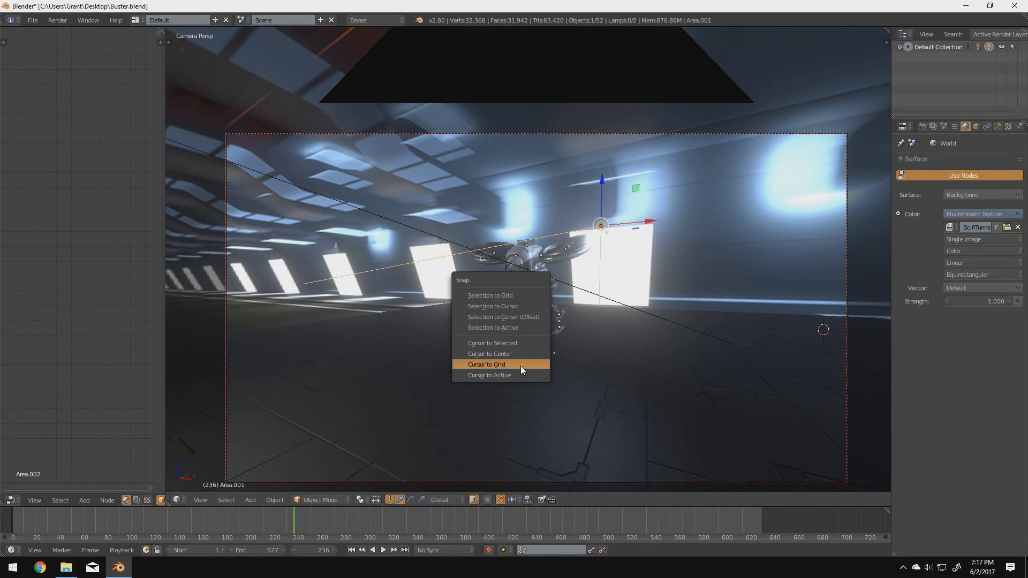
{"action": "left_click", "coordinate": [519, 352]}
{"action": "key", "text": "shift+a"}
{"action": "mouse_move", "coordinate": [526, 356]}
{"action": "mouse_move", "coordinate": [496, 480]}
{"action": "left_click", "coordinate": [560, 480]}
{"action": "left_click_drag", "start_coordinate": [512, 270], "coordinate": [500, 79]}
{"action": "left_click", "coordinate": [498, 181]}
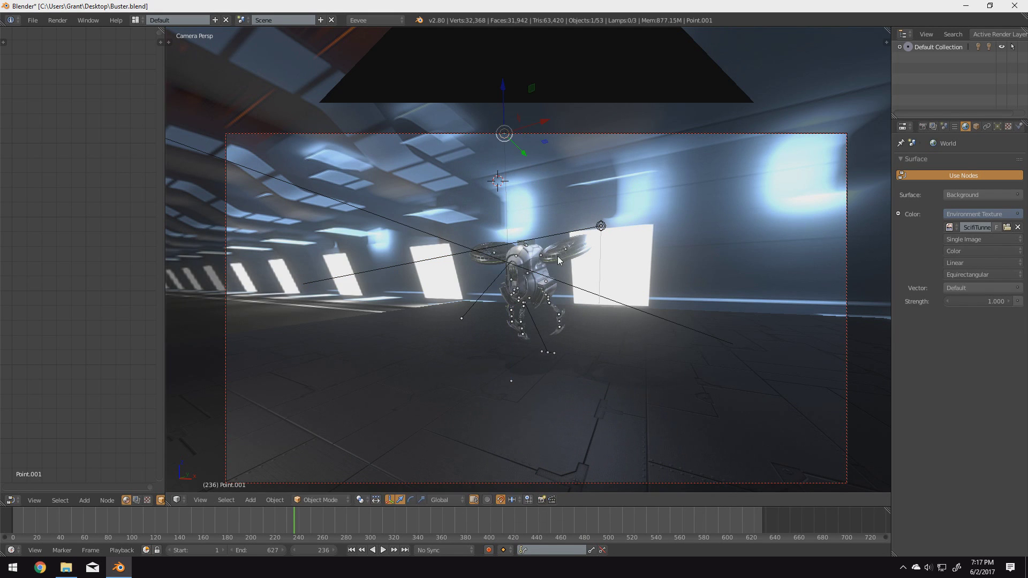
Walk the camera around and above the drone, ending in a close-up beside the rotor facing down the tunnel.
{"action": "key", "text": "shift+f"}
{"action": "key", "text": "w"}
{"action": "key", "text": "s"}
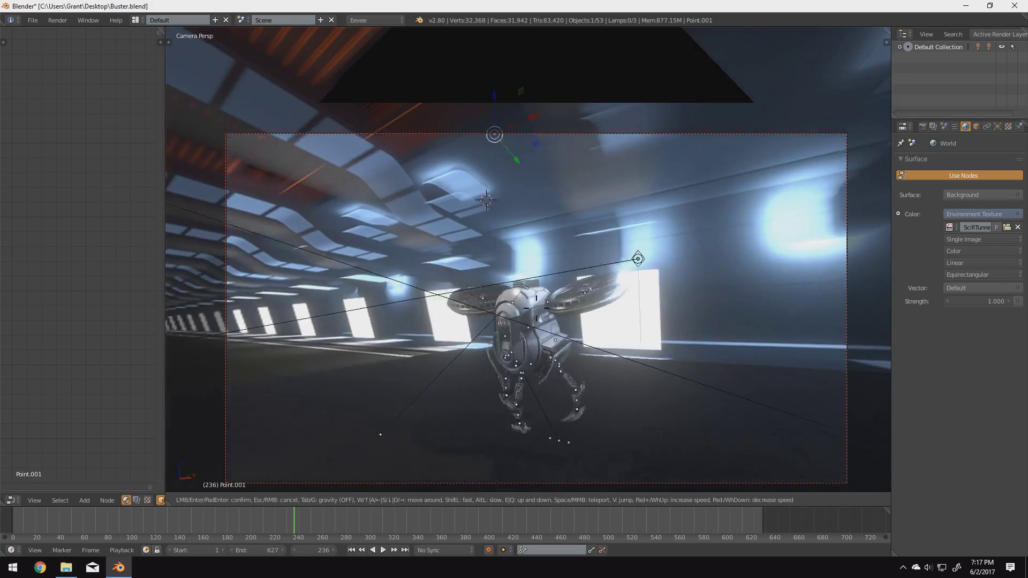
{"action": "key", "text": "w"}
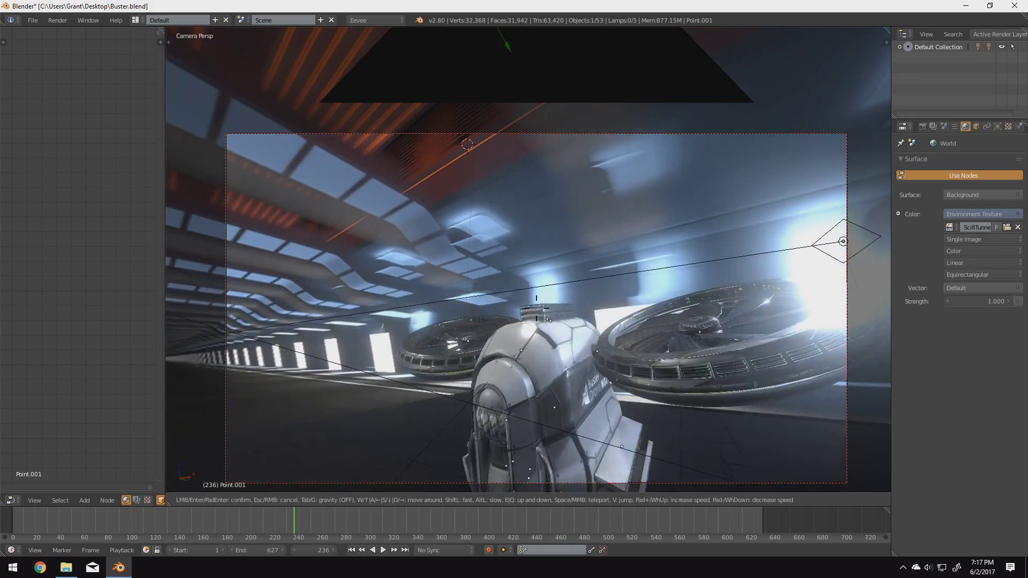
{"action": "key", "text": "s"}
{"action": "key", "text": "w"}
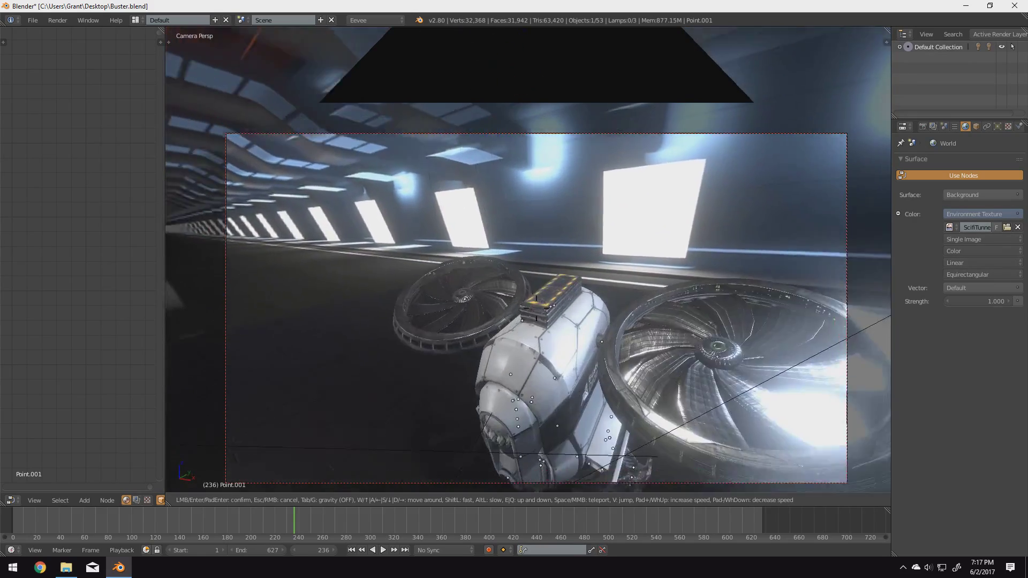
{"action": "key", "text": "w"}
{"action": "key", "text": "s"}
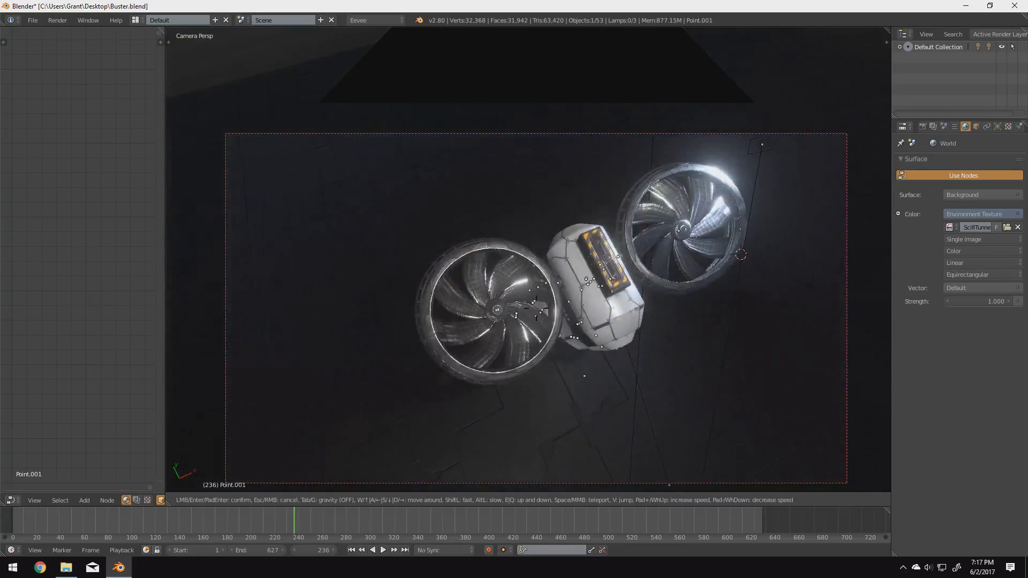
{"action": "key", "text": "w"}
{"action": "key", "text": "w"}
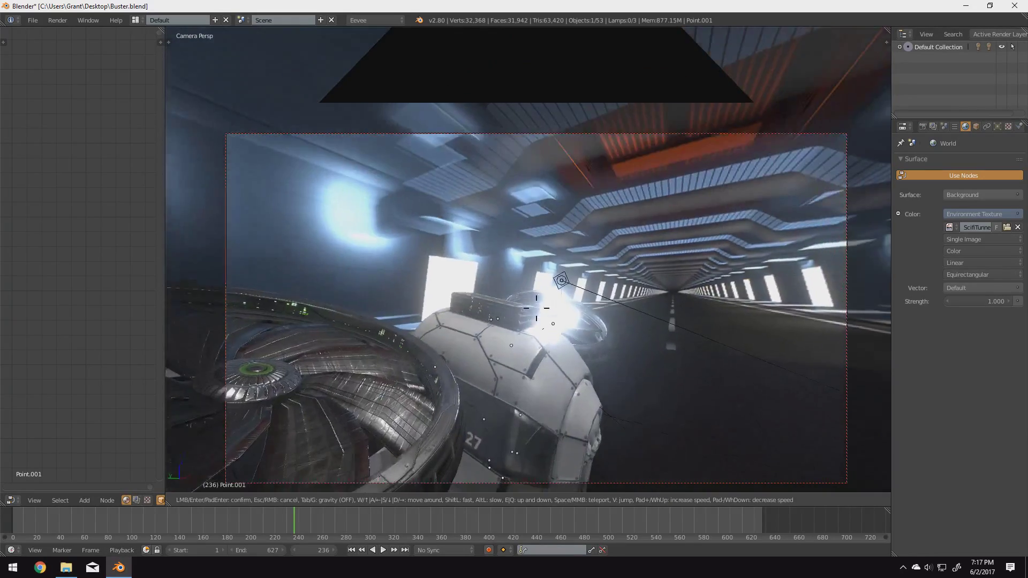
{"action": "left_click", "coordinate": [541, 243]}
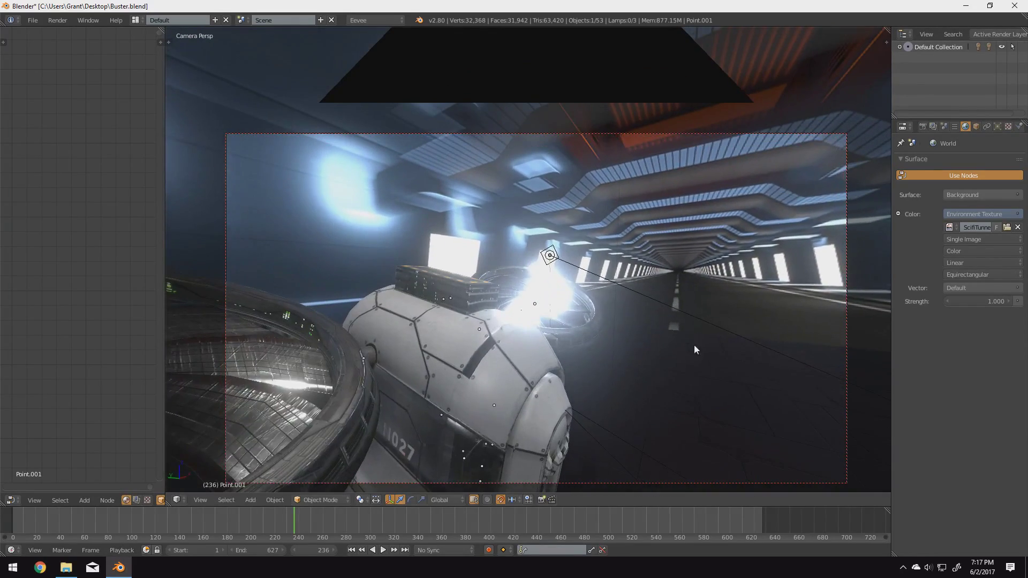
Open the scene's Post Process settings and examine the bloom glow around the lamp at several distances.
{"action": "scroll", "coordinate": [632, 351], "scroll_direction": "down", "scroll_amount": 2}
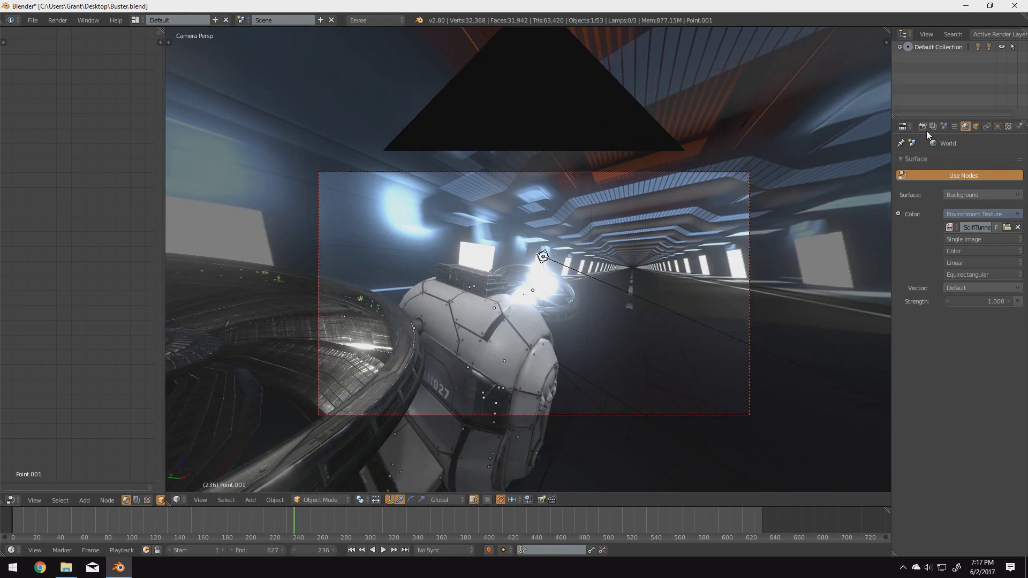
{"action": "left_click", "coordinate": [923, 126]}
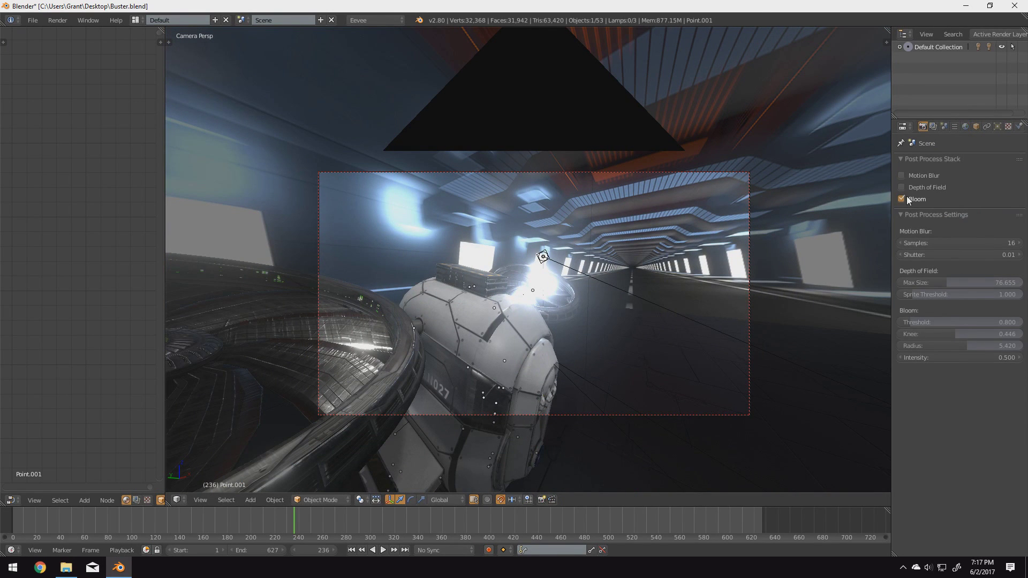
{"action": "scroll", "coordinate": [624, 310], "scroll_direction": "up", "scroll_amount": 4}
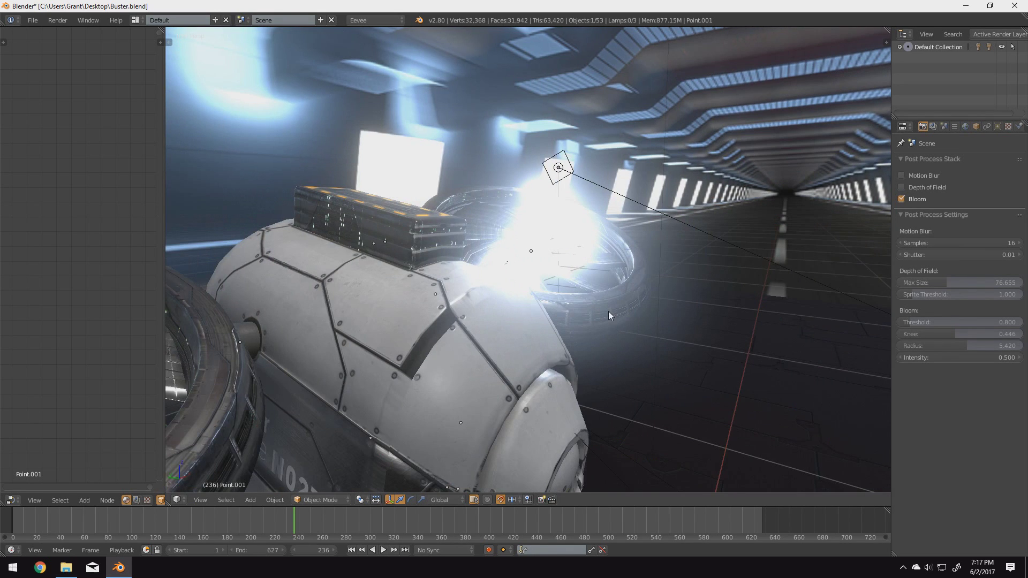
{"action": "scroll", "coordinate": [608, 310], "scroll_direction": "down", "scroll_amount": 4}
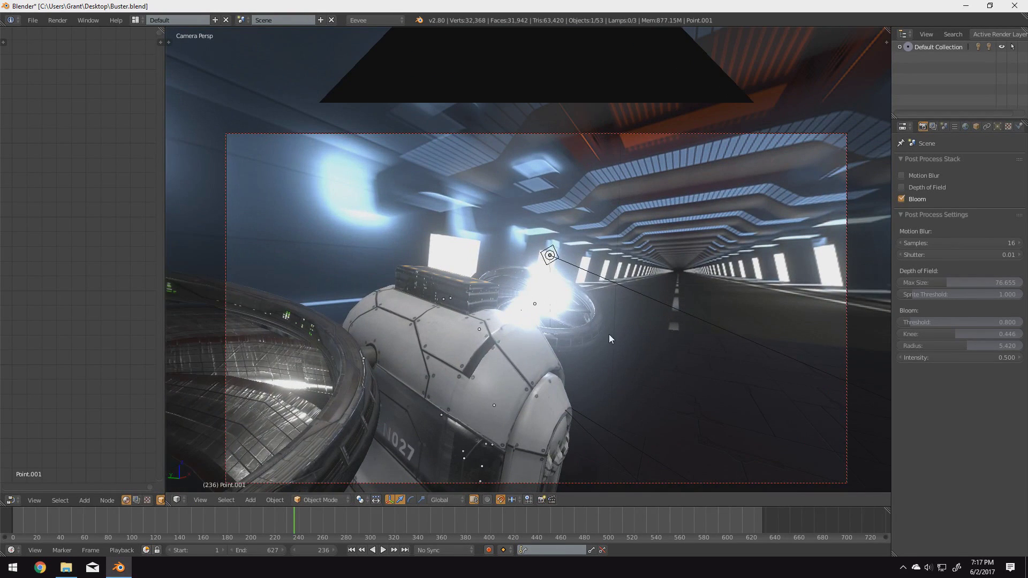
{"action": "scroll", "coordinate": [606, 264], "scroll_direction": "up", "scroll_amount": 3}
{"action": "middle_click_drag", "start_coordinate": [606, 259], "coordinate": [616, 287], "text": "shift"}
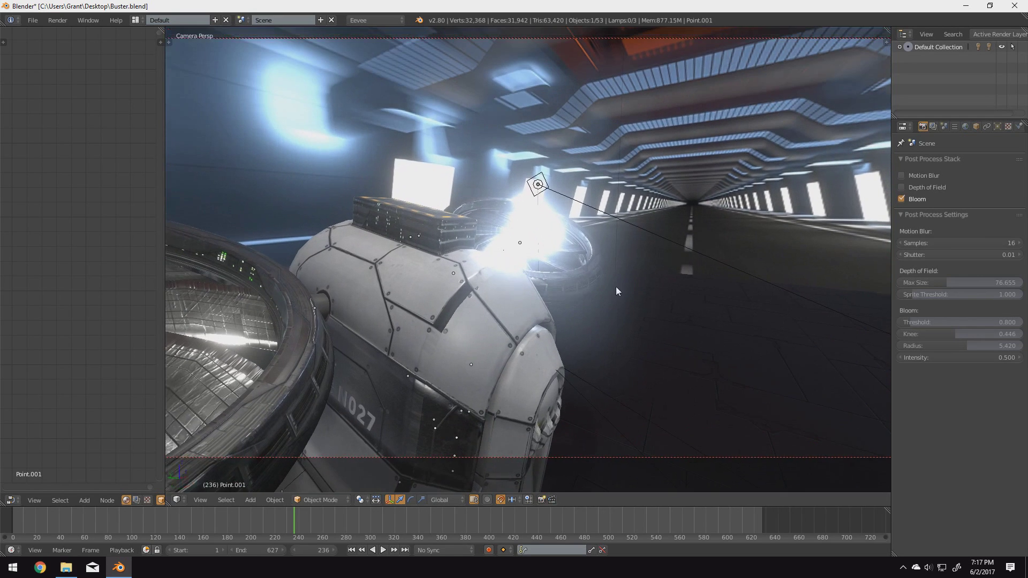
Enable Depth of Field, select the camera and set its focus distance to 2.23.
{"action": "left_click", "coordinate": [920, 185]}
{"action": "scroll", "coordinate": [958, 126], "scroll_direction": "down", "scroll_amount": 2}
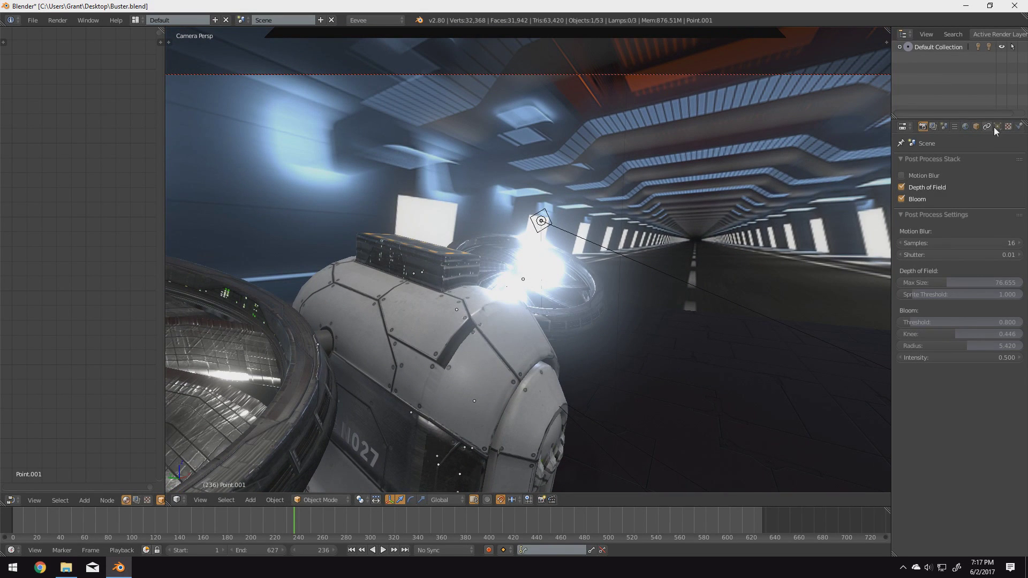
{"action": "right_click", "coordinate": [750, 75]}
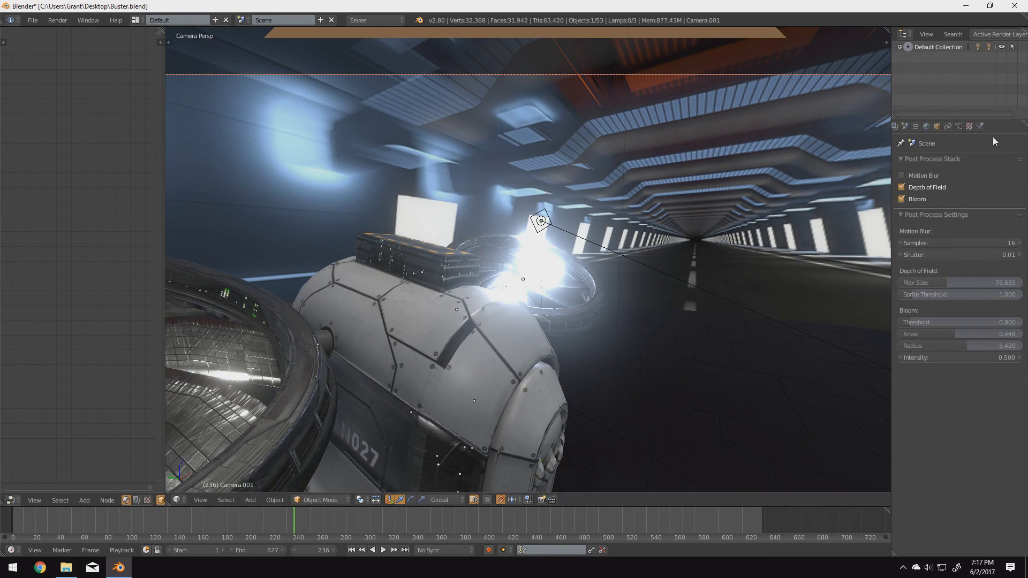
{"action": "left_click", "coordinate": [958, 127]}
{"action": "left_click", "coordinate": [935, 345]}
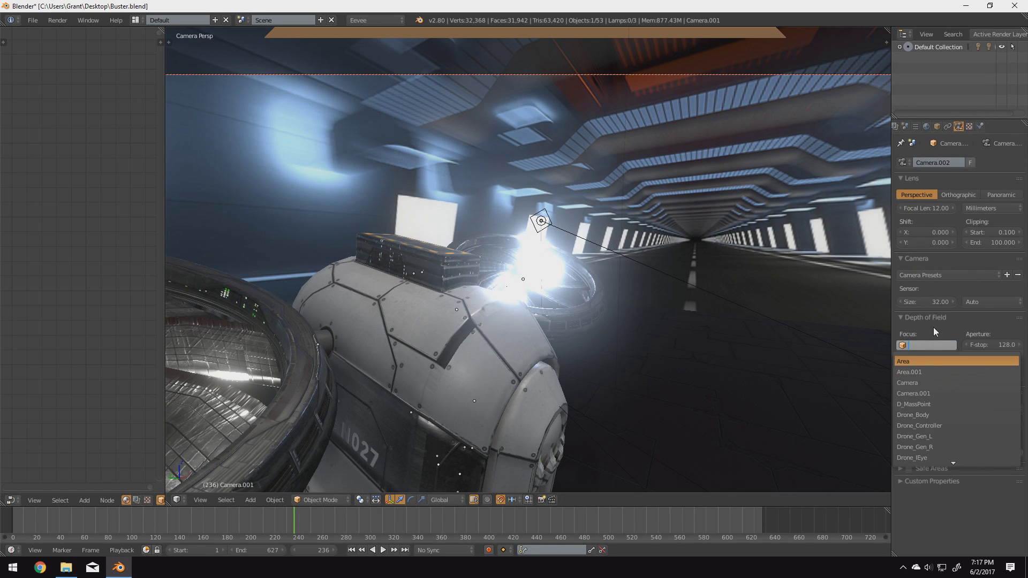
{"action": "left_click_drag", "start_coordinate": [924, 357], "coordinate": [958, 357]}
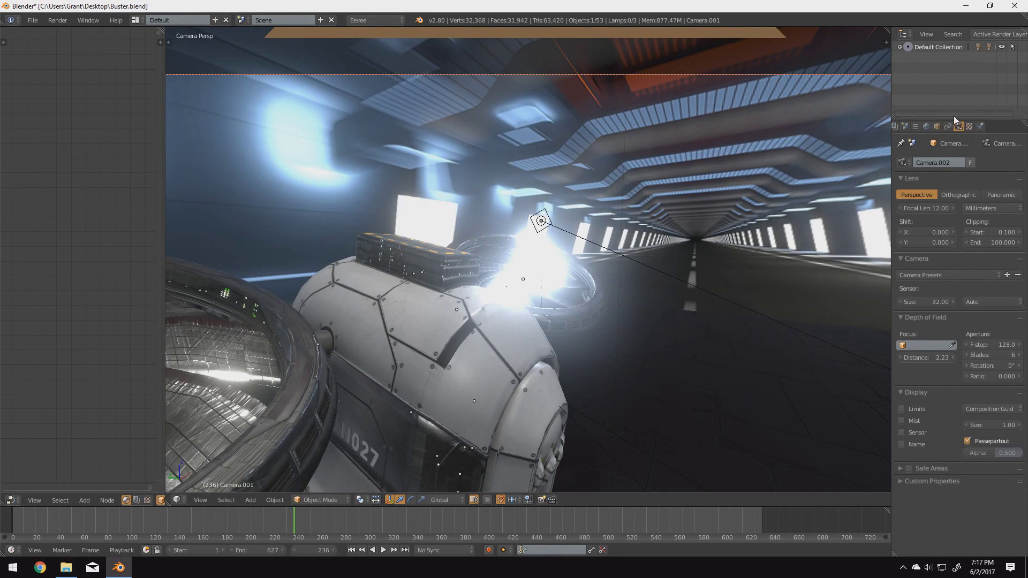
Turn on the camera's Limits display, set its focus distance to 1.36 and return to the camera view.
{"action": "scroll", "coordinate": [678, 383], "scroll_direction": "down", "scroll_amount": 3}
{"action": "left_click", "coordinate": [911, 408]}
{"action": "middle_click_drag", "start_coordinate": [657, 380], "coordinate": [644, 359]}
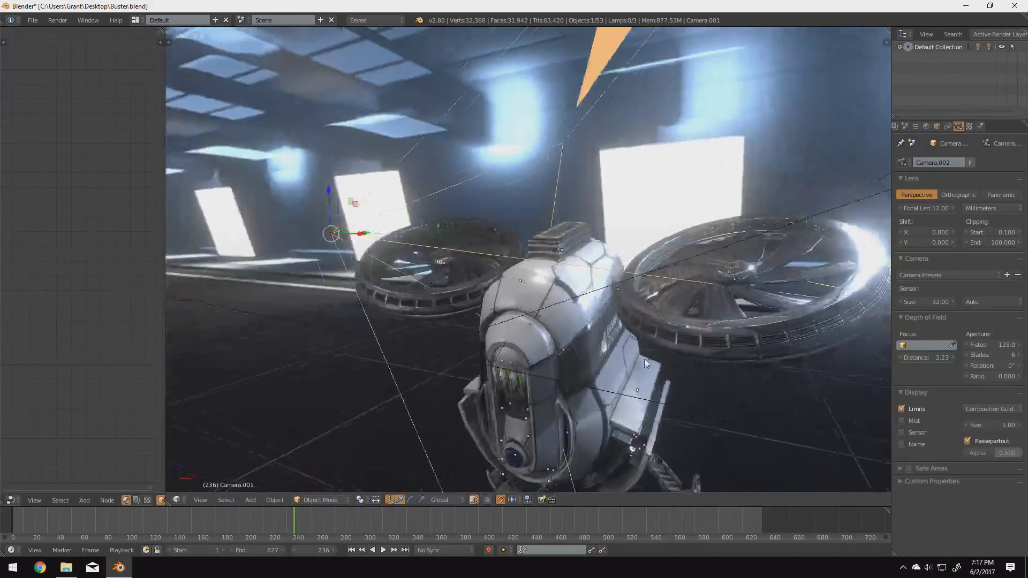
{"action": "scroll", "coordinate": [644, 359], "scroll_direction": "down", "scroll_amount": 4}
{"action": "left_click_drag", "start_coordinate": [944, 359], "coordinate": [913, 360]}
{"action": "middle_click_drag", "start_coordinate": [764, 310], "coordinate": [764, 303]}
{"action": "key", "text": "KP_0"}
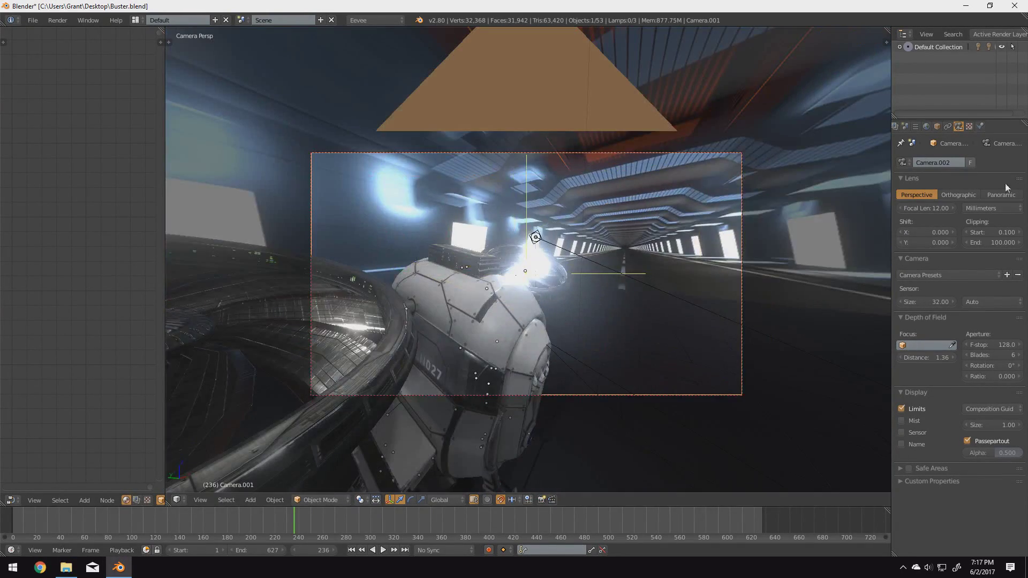
In the post process settings, set the Depth of Field Max Size to 2.000 and Sprite Threshold to 1.480.
{"action": "left_click", "coordinate": [925, 127]}
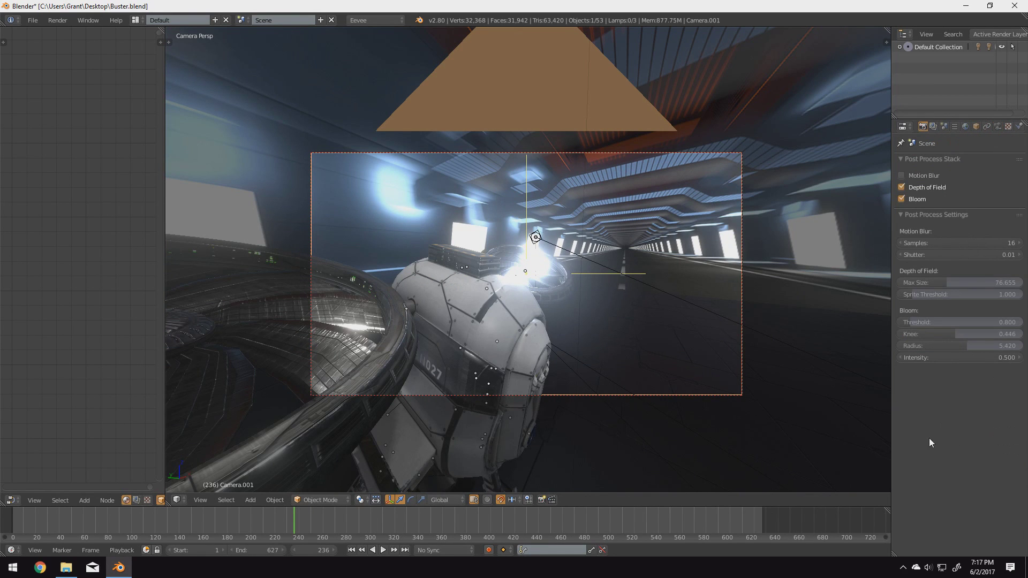
{"action": "left_click", "coordinate": [958, 293]}
{"action": "type", "text": "10"}
{"action": "key", "text": "Return"}
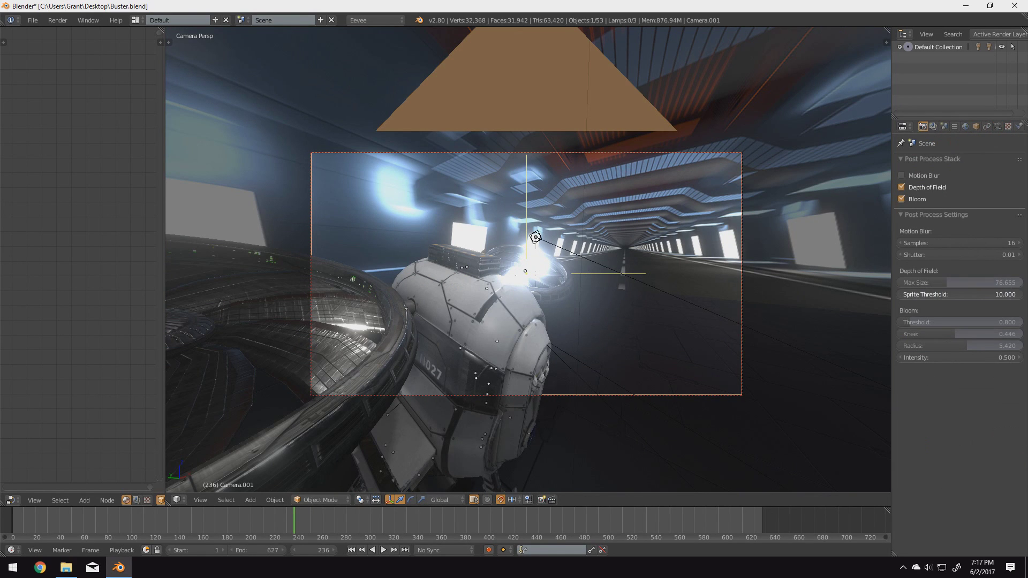
{"action": "left_click_drag", "start_coordinate": [956, 295], "coordinate": [1006, 284]}
{"action": "left_click_drag", "start_coordinate": [936, 296], "coordinate": [1022, 296]}
{"action": "left_click_drag", "start_coordinate": [963, 282], "coordinate": [904, 283]}
{"action": "left_click_drag", "start_coordinate": [1006, 295], "coordinate": [926, 295]}
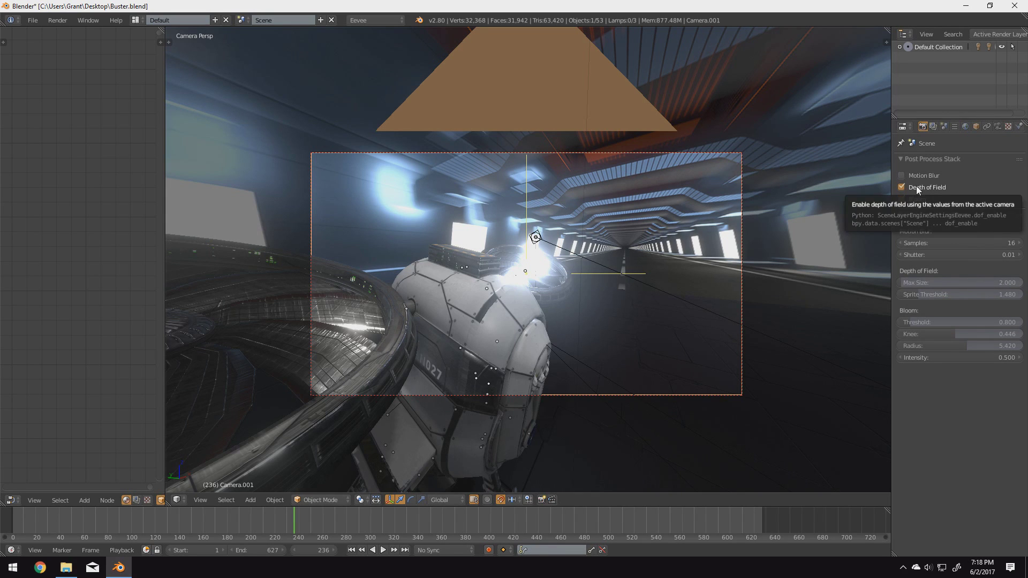
Disable Depth of Field, enable Motion Blur and test it by moving the camera around the drone.
{"action": "left_click", "coordinate": [916, 185]}
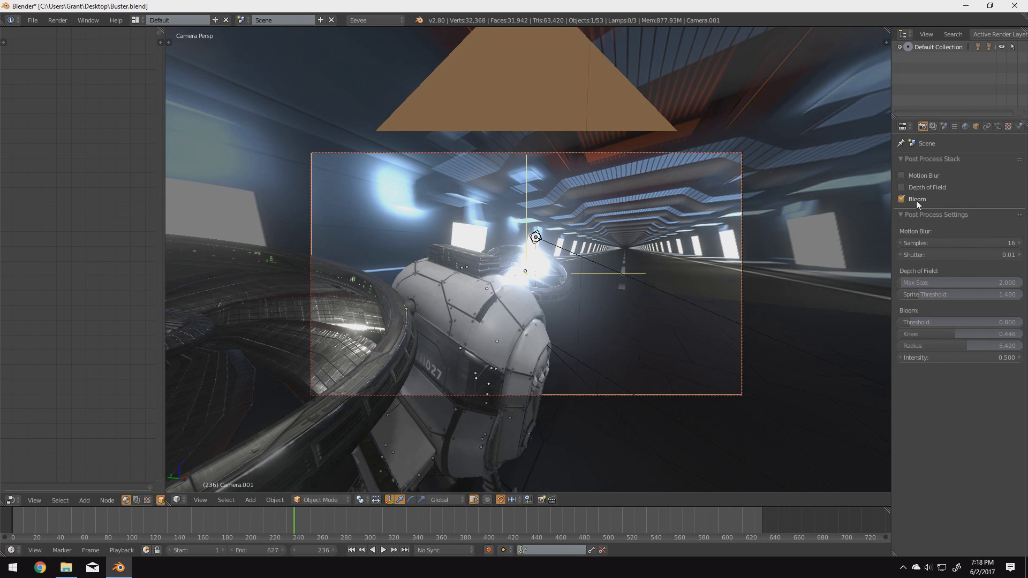
{"action": "left_click", "coordinate": [920, 174]}
{"action": "middle_click_drag", "start_coordinate": [787, 233], "coordinate": [718, 242]}
{"action": "key", "text": "KP_0"}
{"action": "key", "text": "shift+f"}
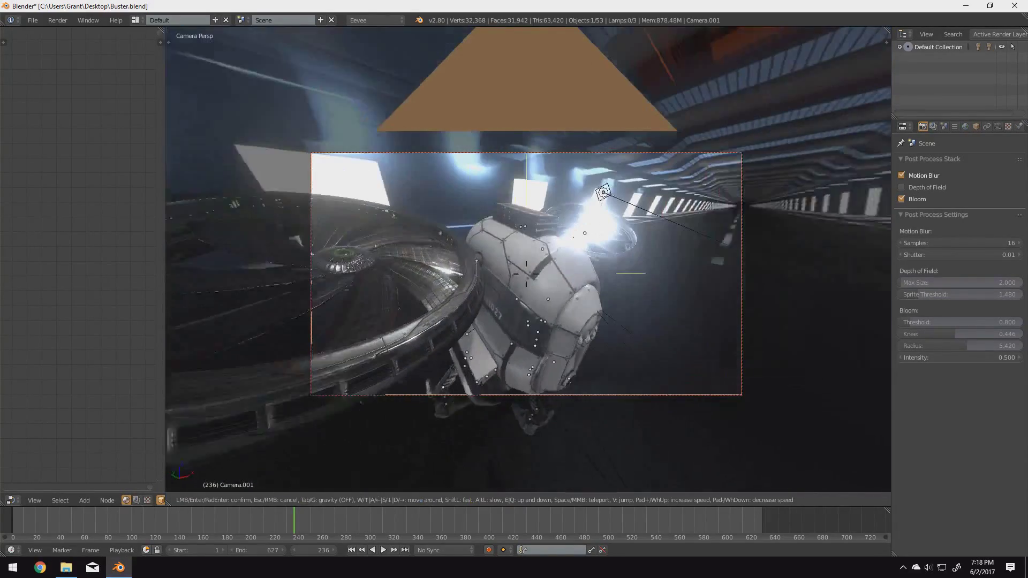
{"action": "key", "text": "Escape"}
Set the Motion Blur Shutter to 2.00 and test the blur with another camera walk.
{"action": "left_click_drag", "start_coordinate": [939, 255], "coordinate": [1017, 255]}
{"action": "key", "text": "shift+f"}
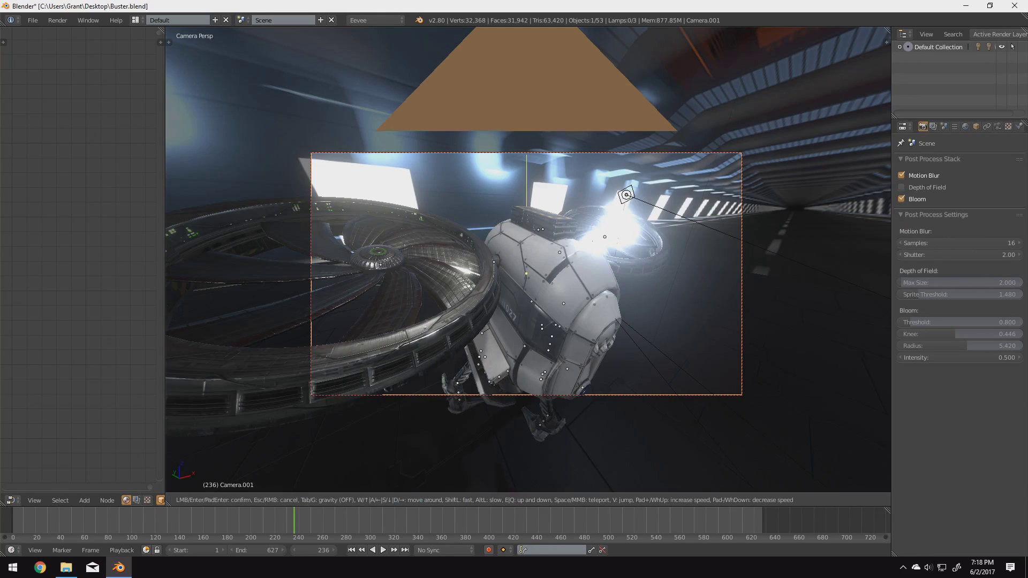
{"action": "key", "text": "Escape"}
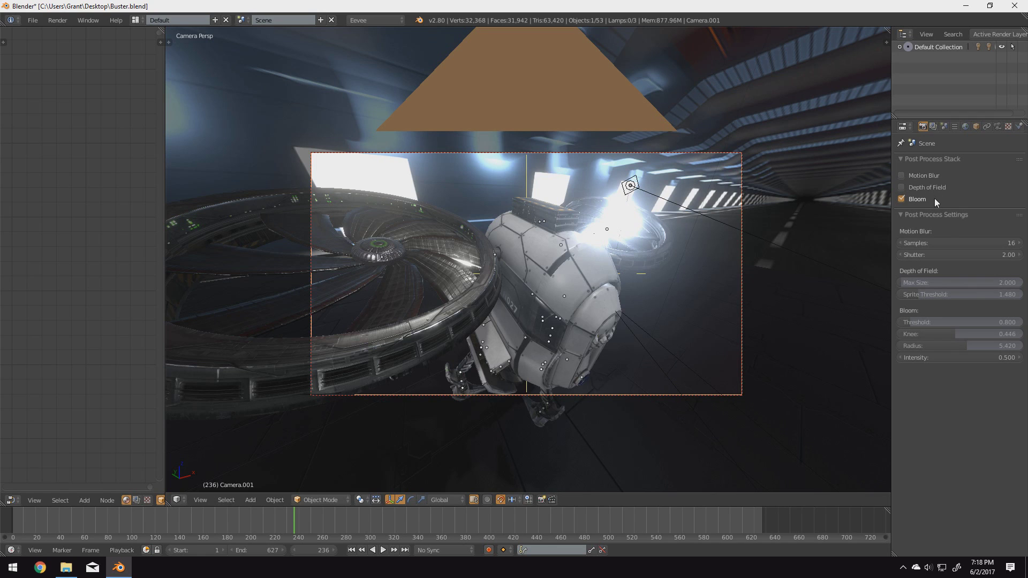
Toggle the Bloom effect off and on to compare the glow on the brightly lit rear rotor.
{"action": "left_click", "coordinate": [915, 198]}
{"action": "left_click", "coordinate": [915, 198]}
{"action": "left_click", "coordinate": [917, 199]}
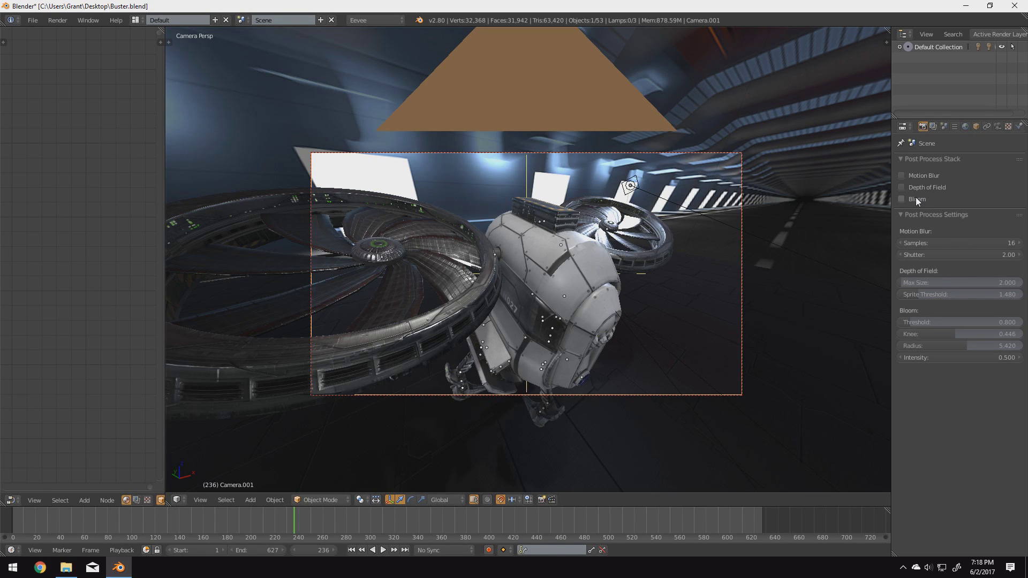
{"action": "scroll", "coordinate": [694, 417], "scroll_direction": "up", "scroll_amount": 1}
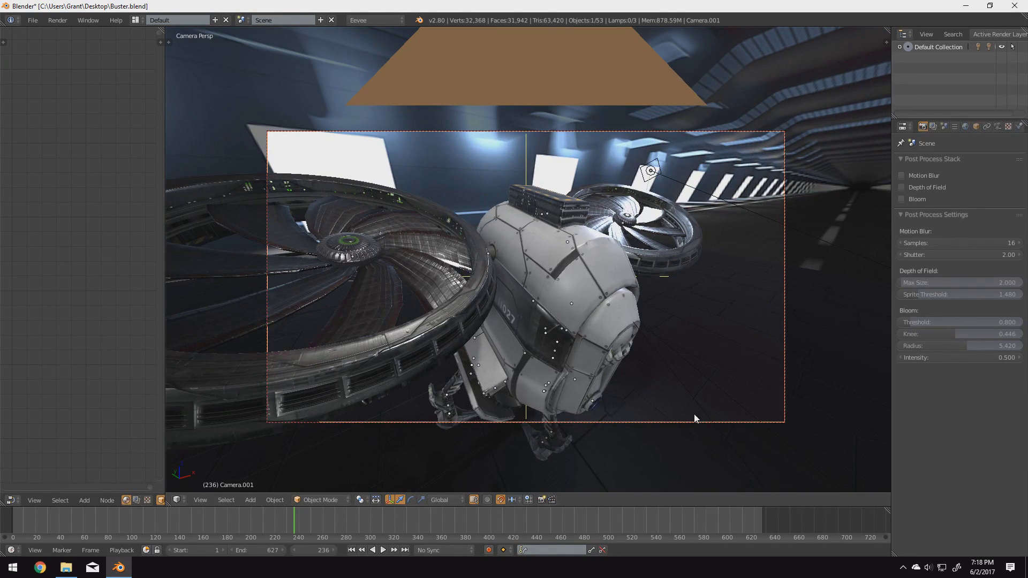
{"action": "left_click", "coordinate": [917, 200]}
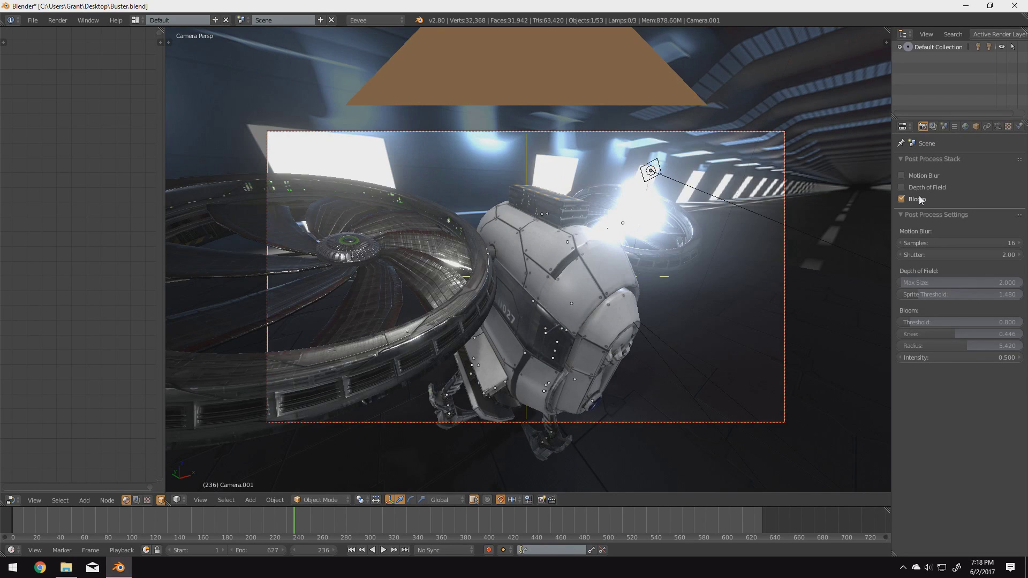
In the Bloom settings, set Threshold to 1.149, Knee to 0.153, Radius to 4.372 and Intensity to 0.150.
{"action": "mouse_move", "coordinate": [915, 322]}
{"action": "left_mouse_down"}
{"action": "mouse_move", "coordinate": [1011, 334]}
{"action": "mouse_move", "coordinate": [889, 335]}
{"action": "mouse_move", "coordinate": [1011, 335]}
{"action": "mouse_move", "coordinate": [912, 334]}
{"action": "mouse_move", "coordinate": [1009, 335]}
{"action": "mouse_move", "coordinate": [913, 335]}
{"action": "mouse_move", "coordinate": [923, 335]}
{"action": "left_mouse_up"}
{"action": "left_click_drag", "start_coordinate": [958, 347], "coordinate": [942, 347]}
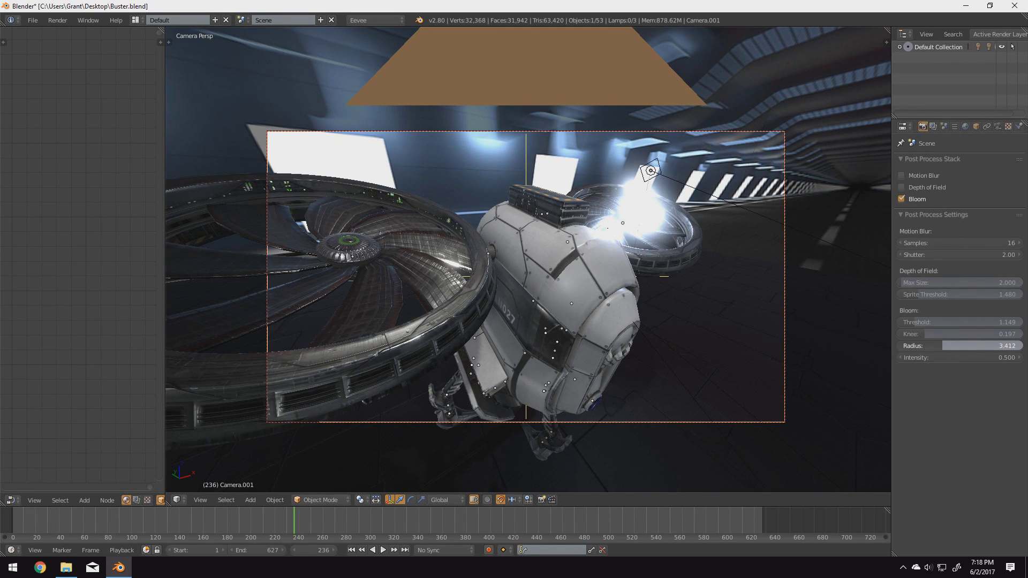
{"action": "left_click_drag", "start_coordinate": [941, 347], "coordinate": [923, 335]}
{"action": "mouse_move", "coordinate": [922, 357]}
{"action": "left_mouse_down"}
{"action": "mouse_move", "coordinate": [939, 358]}
{"action": "mouse_move", "coordinate": [910, 358]}
{"action": "left_mouse_up"}
{"action": "scroll", "coordinate": [502, 408], "scroll_direction": "down", "scroll_amount": 2}
{"action": "scroll", "coordinate": [503, 405], "scroll_direction": "up", "scroll_amount": 3}
Walk the camera back from the drone for a wide view of the tunnel with bloom.
{"action": "key", "text": "shift+f"}
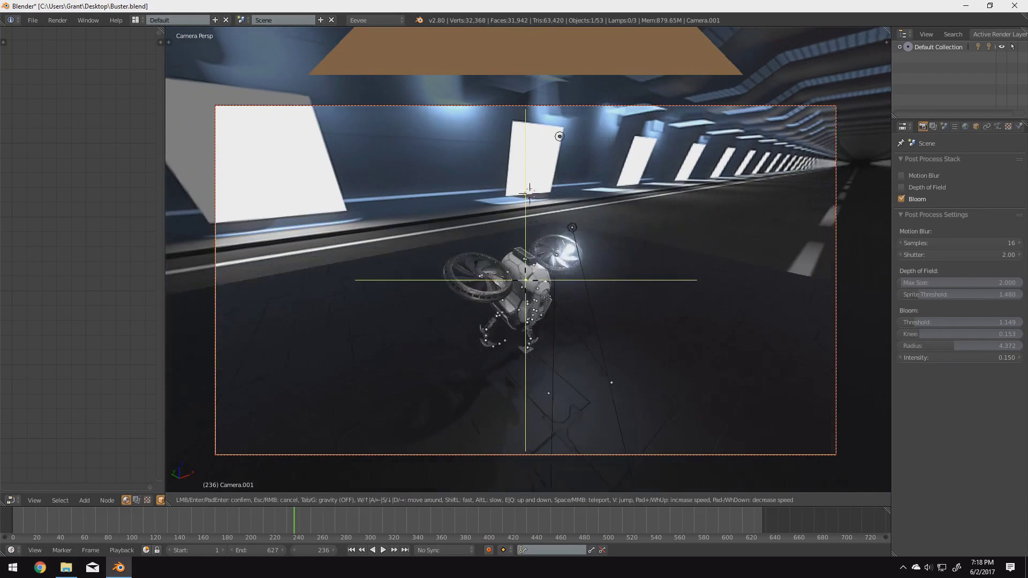
{"action": "key", "text": "s"}
{"action": "key", "text": "q"}
{"action": "left_click", "coordinate": [525, 280]}
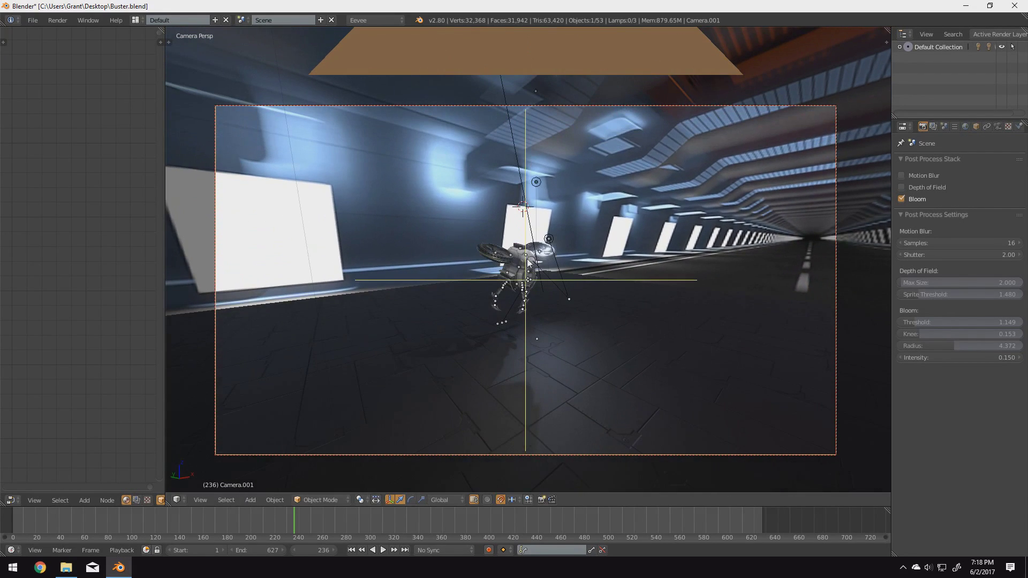
Show the camera's lens settings and walk the camera around the drone, ending with a framing of its front.
{"action": "left_click", "coordinate": [997, 125]}
{"action": "key", "text": "shift+f"}
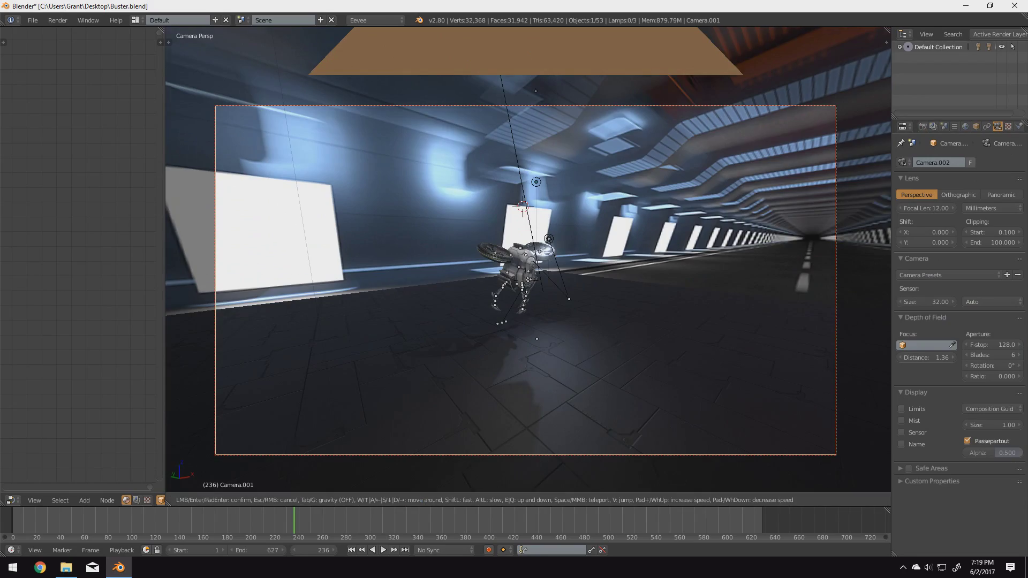
{"action": "key", "text": "w"}
{"action": "key", "text": "w"}
{"action": "key", "text": "d"}
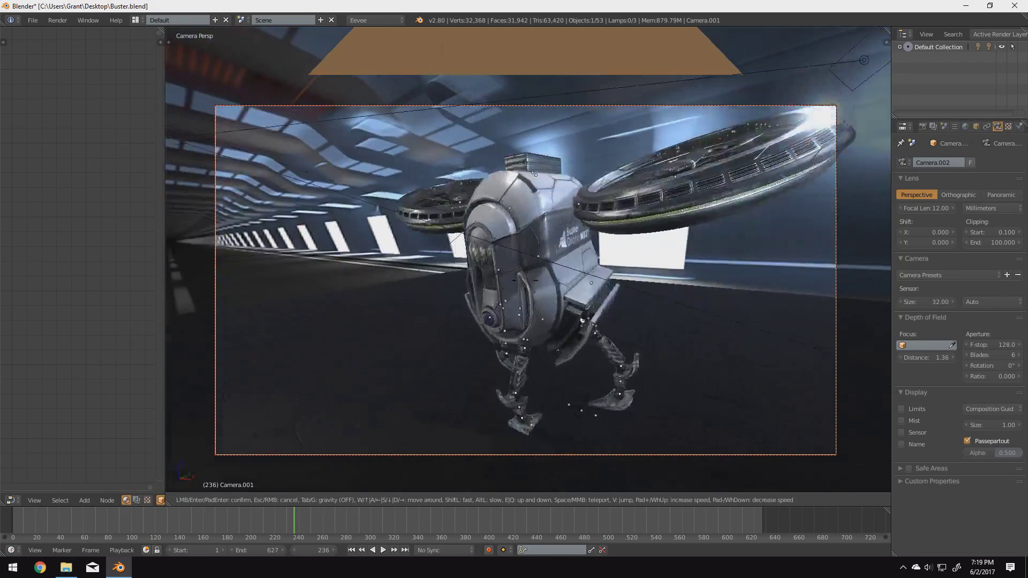
{"action": "key", "text": "s"}
{"action": "key", "text": "w"}
{"action": "key", "text": "d"}
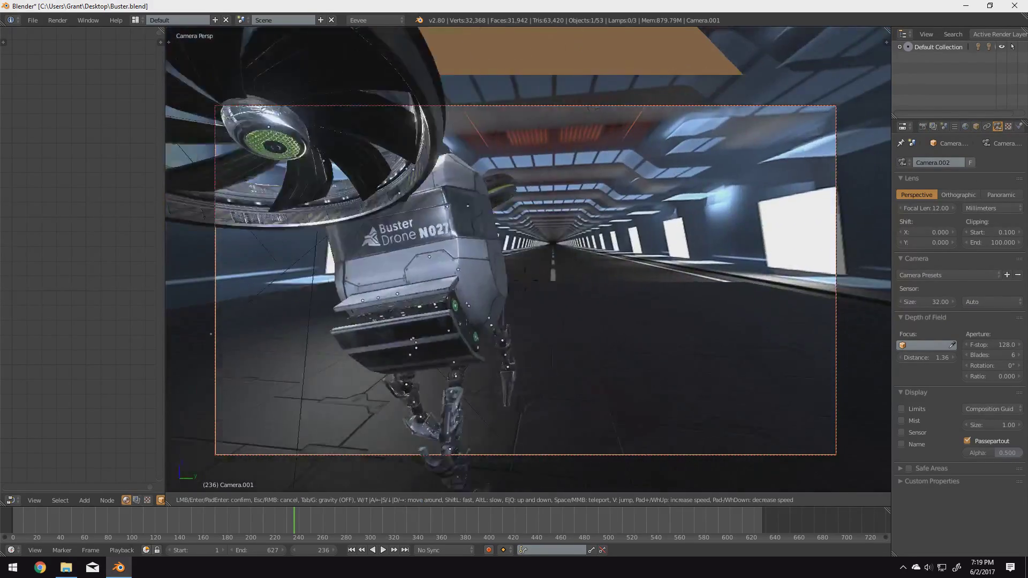
{"action": "key", "text": "d"}
{"action": "key", "text": "w"}
{"action": "key", "text": "s"}
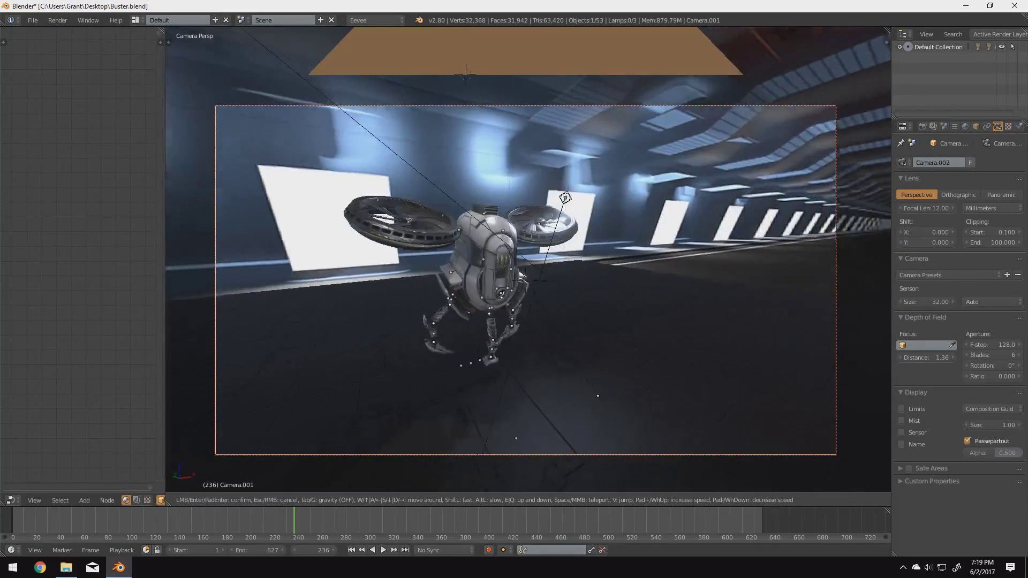
{"action": "key", "text": "w"}
{"action": "key", "text": "s"}
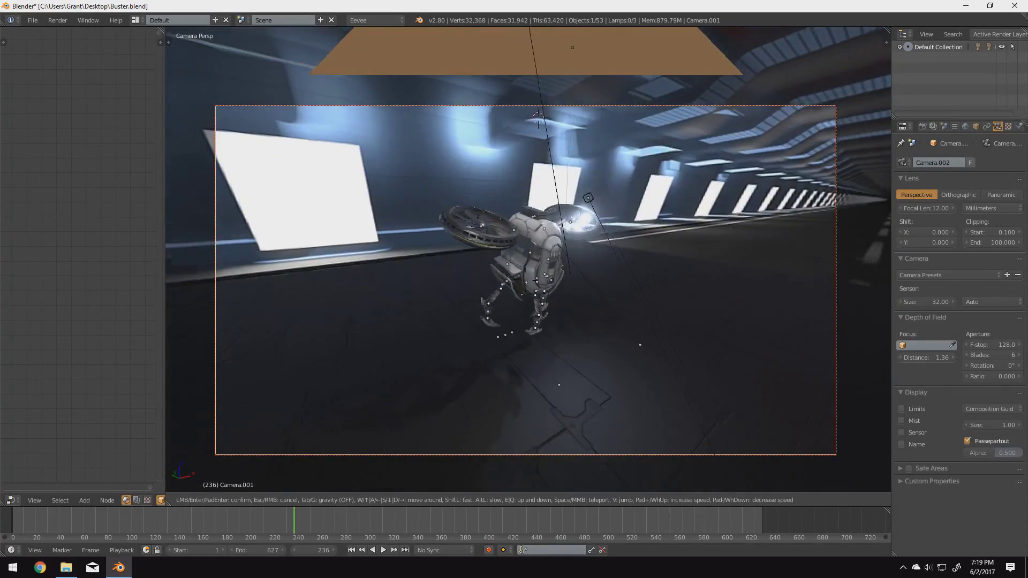
{"action": "key", "text": "w"}
{"action": "key", "text": "s"}
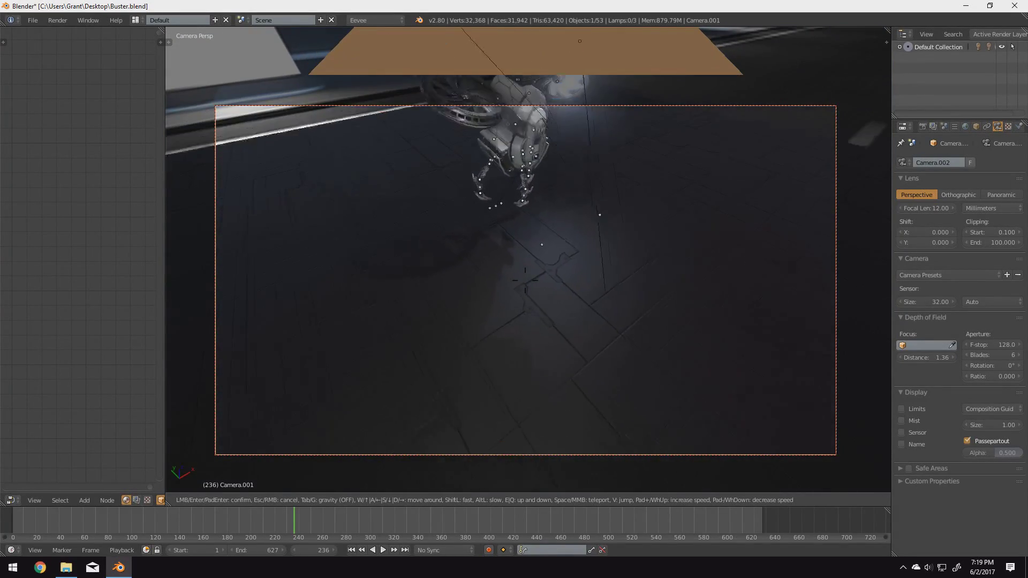
{"action": "key", "text": "a"}
{"action": "key", "text": "w"}
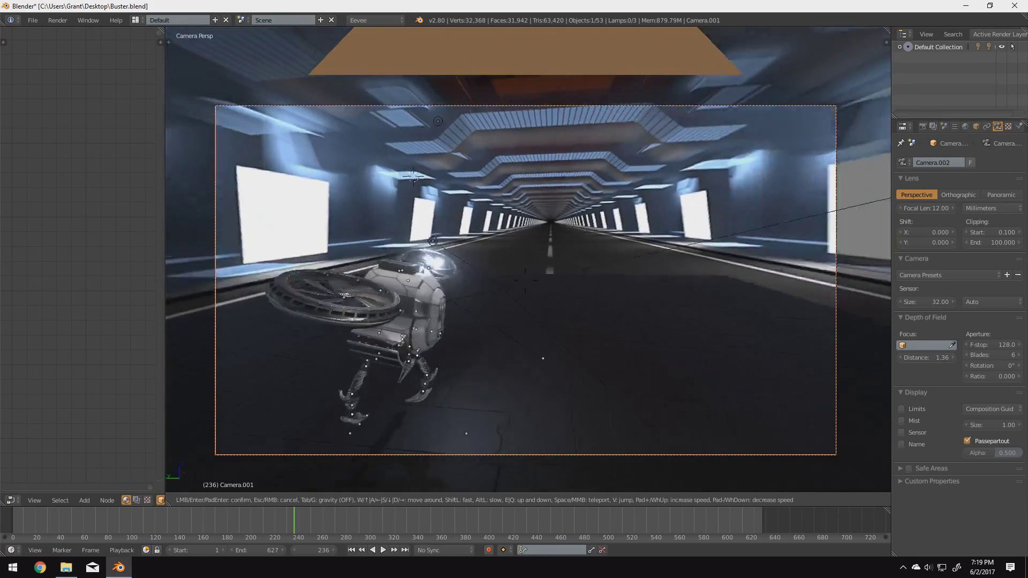
{"action": "key", "text": "s"}
{"action": "key", "text": "d"}
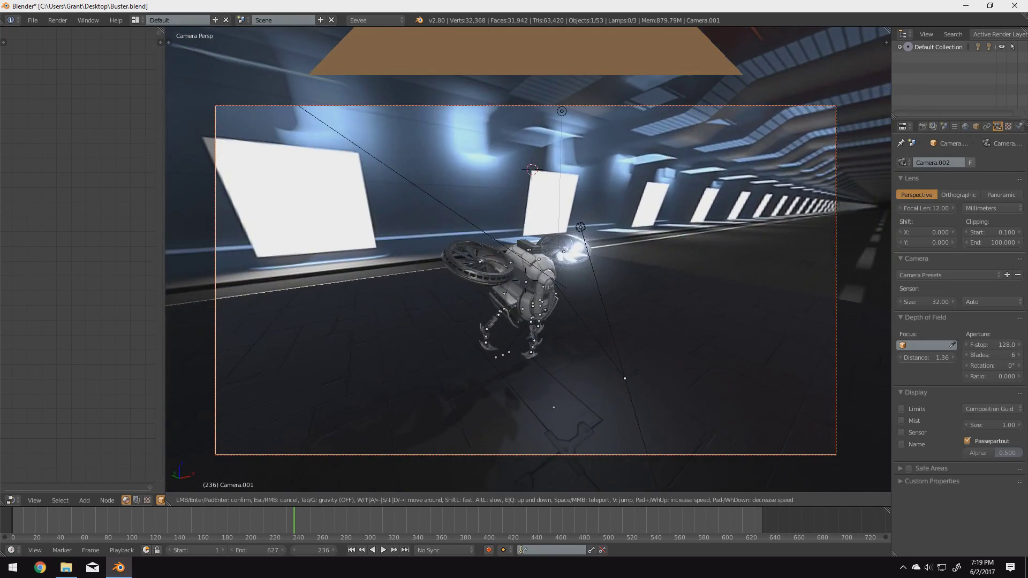
{"action": "key", "text": "w"}
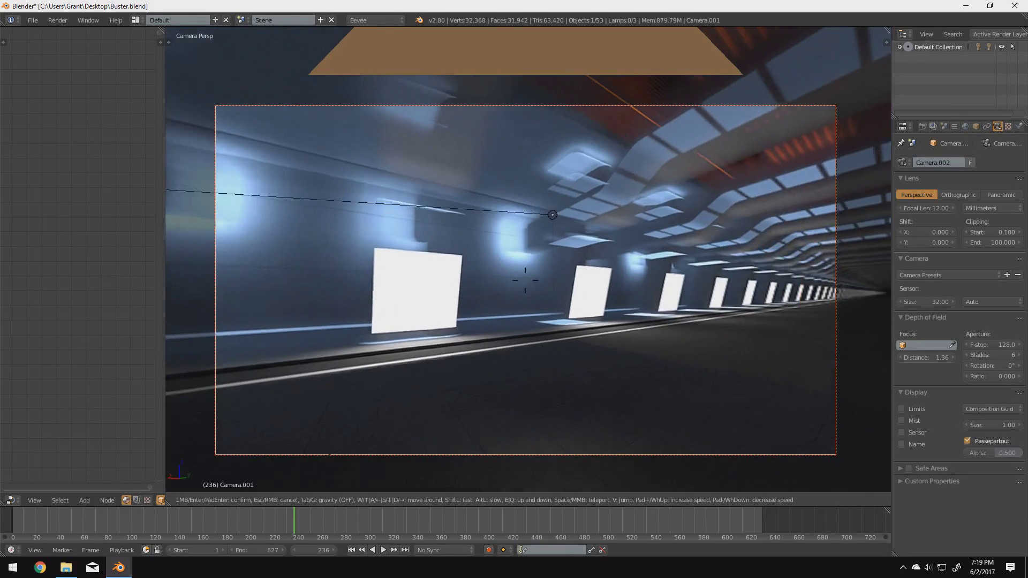
{"action": "key", "text": "d"}
{"action": "key", "text": "w"}
{"action": "key", "text": "w"}
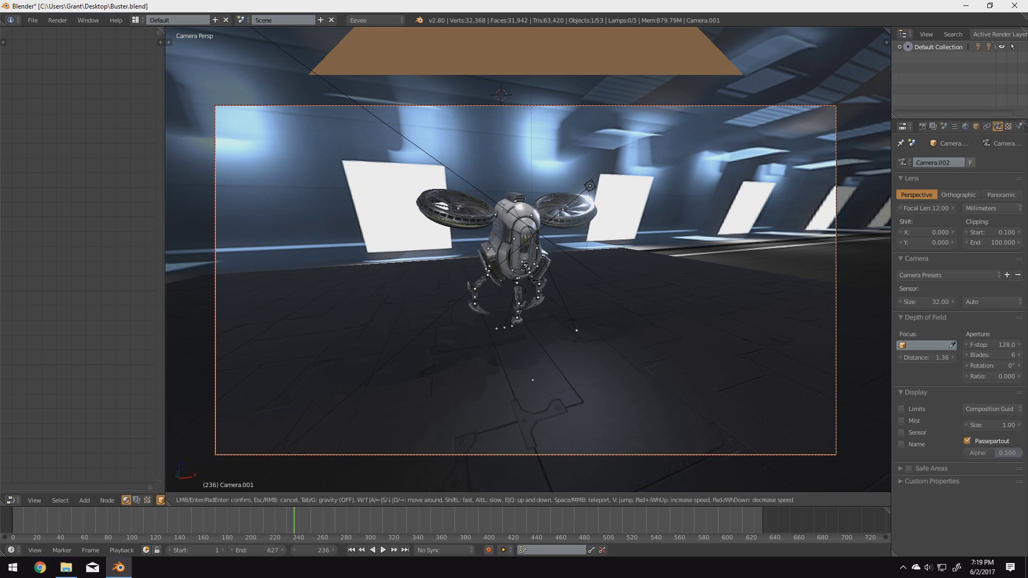
{"action": "key", "text": "d"}
{"action": "key", "text": "a"}
{"action": "key", "text": "w"}
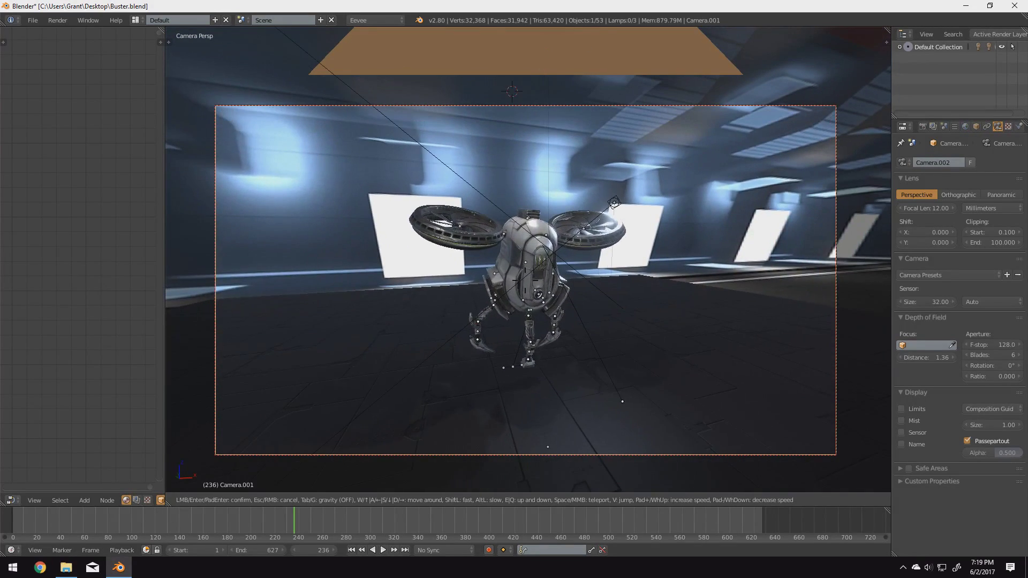
{"action": "left_click", "coordinate": [528, 261]}
Leave the camera view, save Buster.blend and start a new default scene.
{"action": "middle_click_drag", "start_coordinate": [528, 260], "coordinate": [453, 275]}
{"action": "scroll", "coordinate": [453, 275], "scroll_direction": "down", "scroll_amount": 4}
{"action": "middle_click_drag", "start_coordinate": [545, 268], "coordinate": [498, 268]}
{"action": "middle_click_drag", "start_coordinate": [520, 399], "coordinate": [463, 398], "text": "shift"}
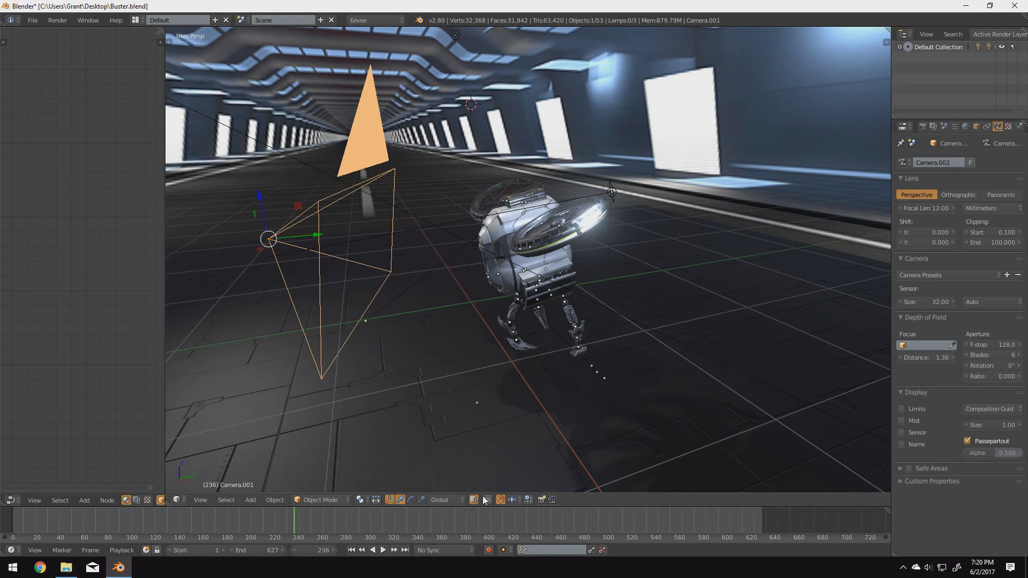
{"action": "key", "text": "ctrl+s"}
{"action": "left_click", "coordinate": [33, 19]}
{"action": "left_click", "coordinate": [35, 33]}
{"action": "left_click", "coordinate": [41, 41]}
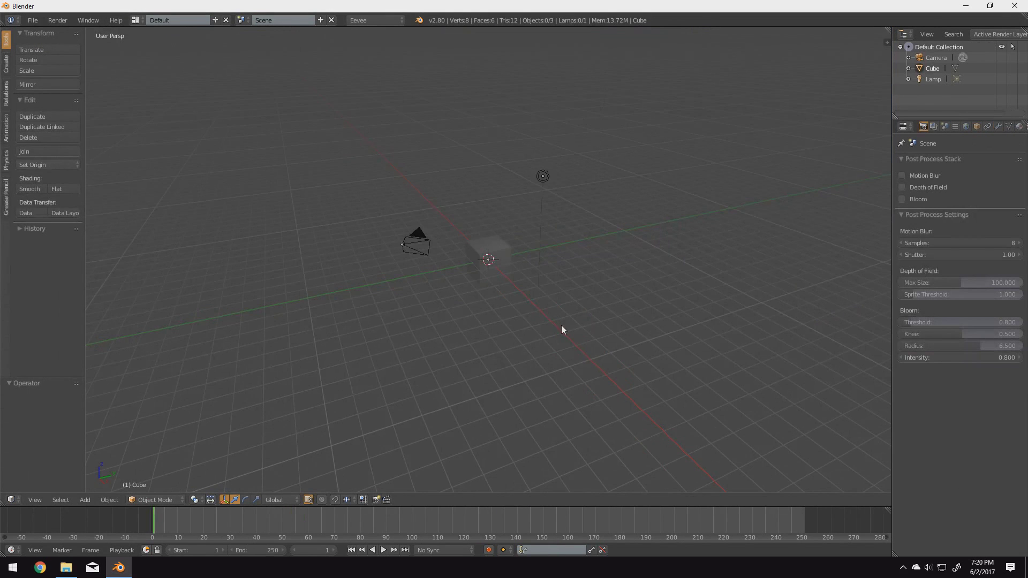
Select the default cube.
{"action": "middle_click_drag", "start_coordinate": [497, 339], "coordinate": [471, 324]}
{"action": "right_click", "coordinate": [531, 267]}
{"action": "middle_click_drag", "start_coordinate": [553, 266], "coordinate": [508, 247]}
{"action": "left_click_drag", "start_coordinate": [516, 227], "coordinate": [664, 235]}
{"action": "key", "text": "ctrl+z"}
Delete the default cube from the scene.
{"action": "scroll", "coordinate": [522, 283], "scroll_direction": "up", "scroll_amount": 3}
{"action": "middle_click_drag", "start_coordinate": [523, 282], "coordinate": [598, 285]}
{"action": "scroll", "coordinate": [576, 280], "scroll_direction": "down", "scroll_amount": 2}
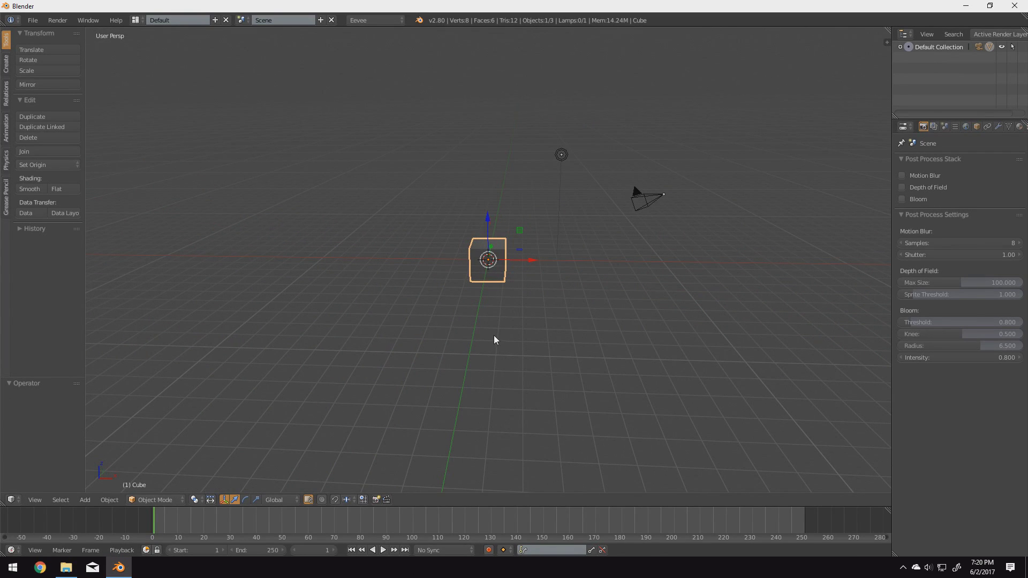
{"action": "scroll", "coordinate": [496, 316], "scroll_direction": "up", "scroll_amount": 4}
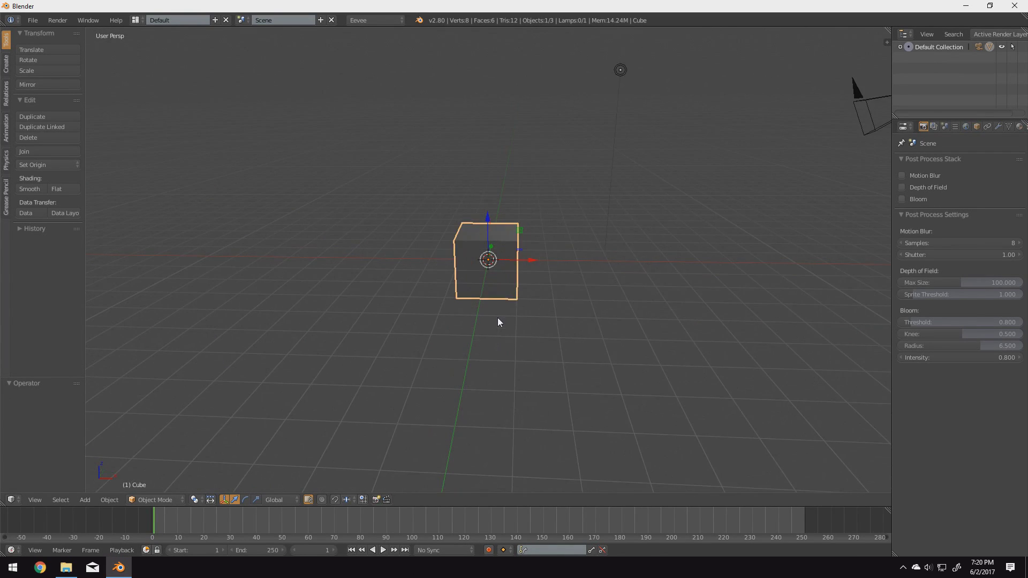
{"action": "key", "text": "x"}
{"action": "left_click", "coordinate": [490, 290]}
Add a mesh plane at the scene's centre and scale it up into a large floor.
{"action": "key", "text": "shift+a"}
{"action": "mouse_move", "coordinate": [489, 290]}
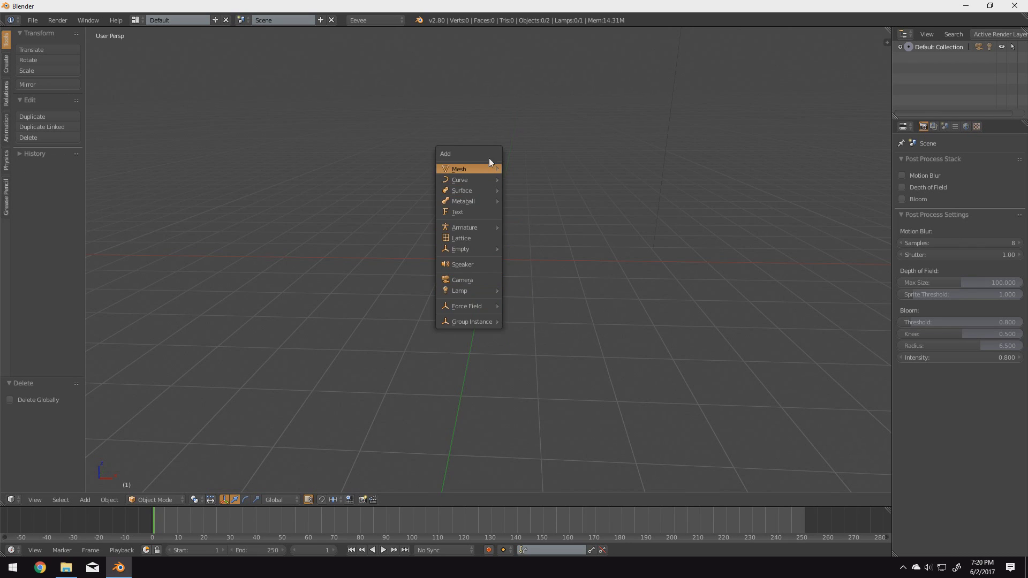
{"action": "left_click", "coordinate": [517, 168]}
{"action": "key", "text": "s"}
{"action": "left_click", "coordinate": [251, 331]}
Extrude two opposite edges of the plane upward into walls and return to Object Mode.
{"action": "key", "text": "Tab"}
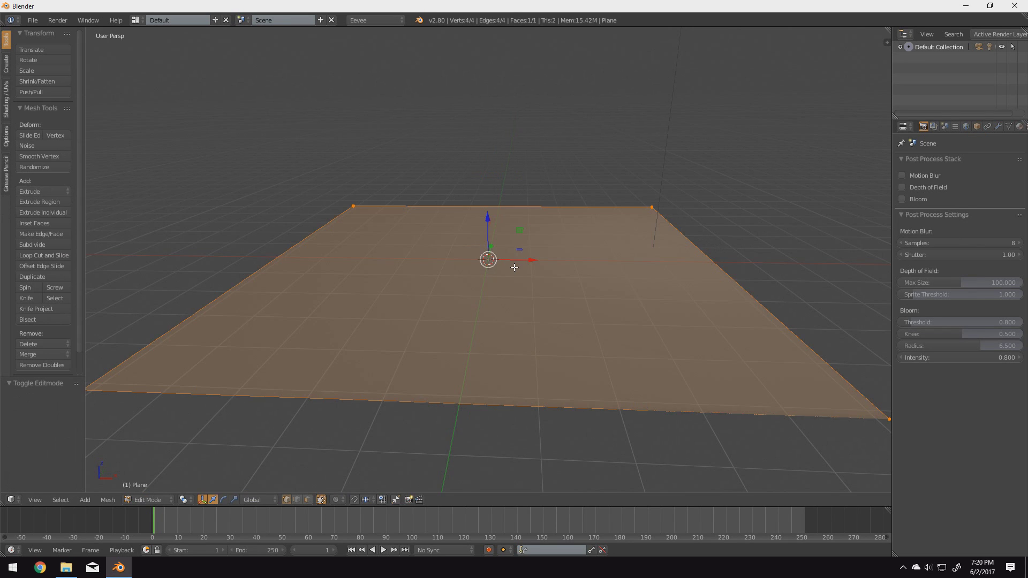
{"action": "right_click", "coordinate": [252, 298]}
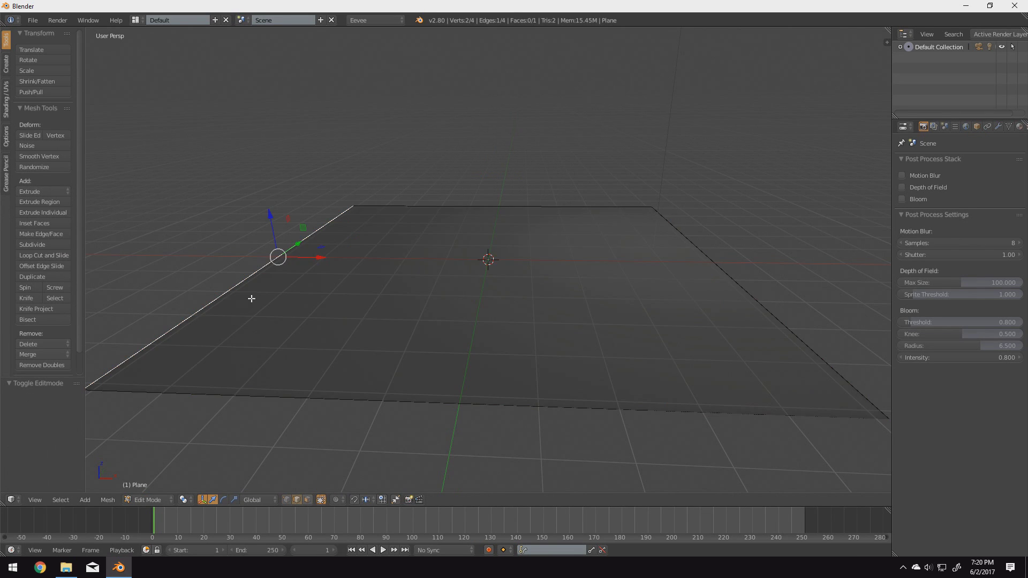
{"action": "right_click", "coordinate": [748, 291], "text": "shift"}
{"action": "key", "text": "e"}
{"action": "left_click", "coordinate": [631, 151]}
{"action": "key", "text": "Tab"}
{"action": "middle_click_drag", "start_coordinate": [631, 151], "coordinate": [535, 284]}
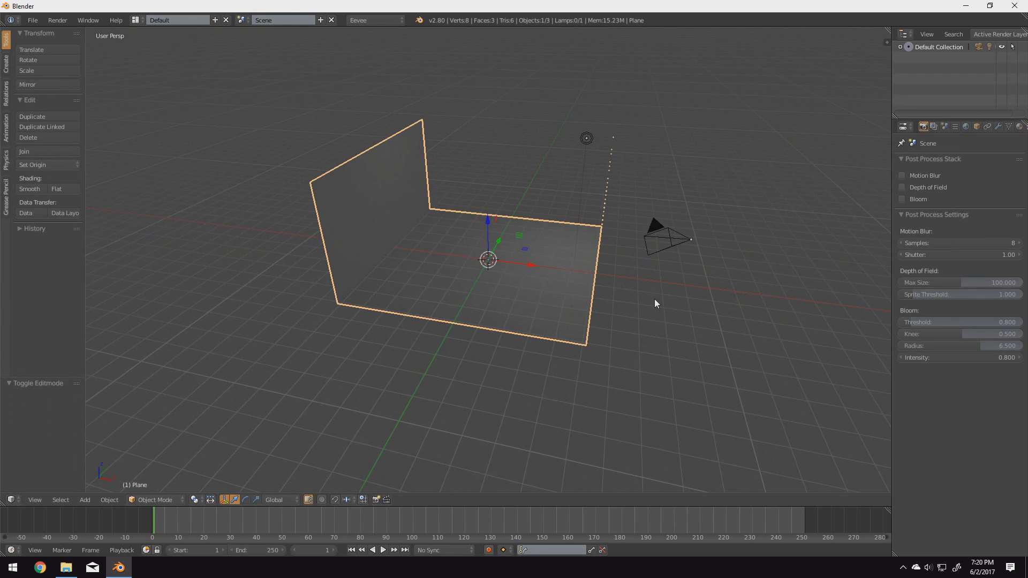
Switch the render engine to Cycles Render and set its device to GPU Compute.
{"action": "left_click", "coordinate": [367, 20]}
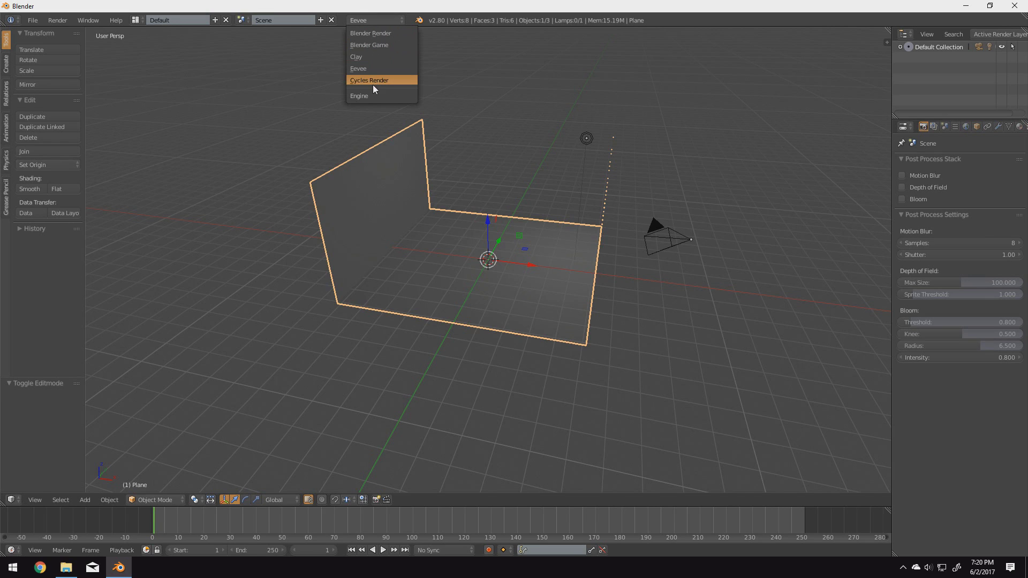
{"action": "key", "text": "Return"}
{"action": "middle_click_drag", "start_coordinate": [533, 259], "coordinate": [599, 239]}
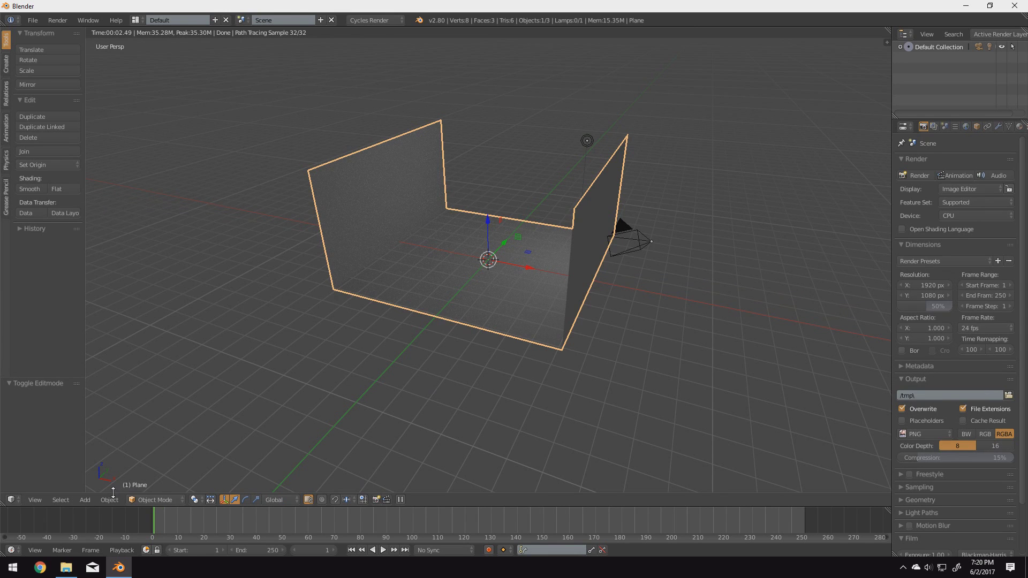
{"action": "left_click", "coordinate": [993, 215]}
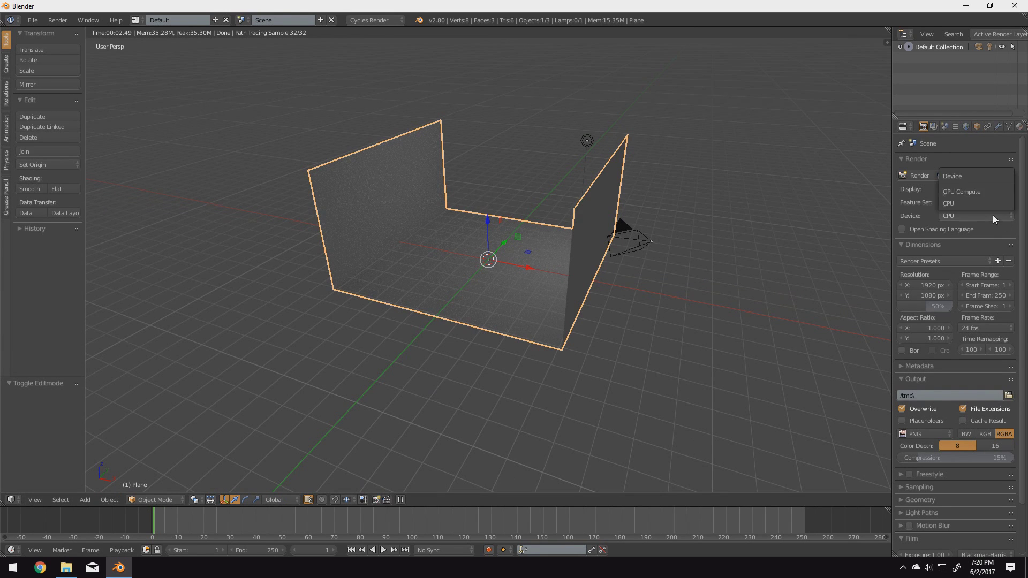
{"action": "left_click", "coordinate": [958, 192]}
Rotate the walled plane 361.664° about the global Z axis to test the Cycles viewport.
{"action": "key", "text": "r"}
{"action": "key", "text": "z"}
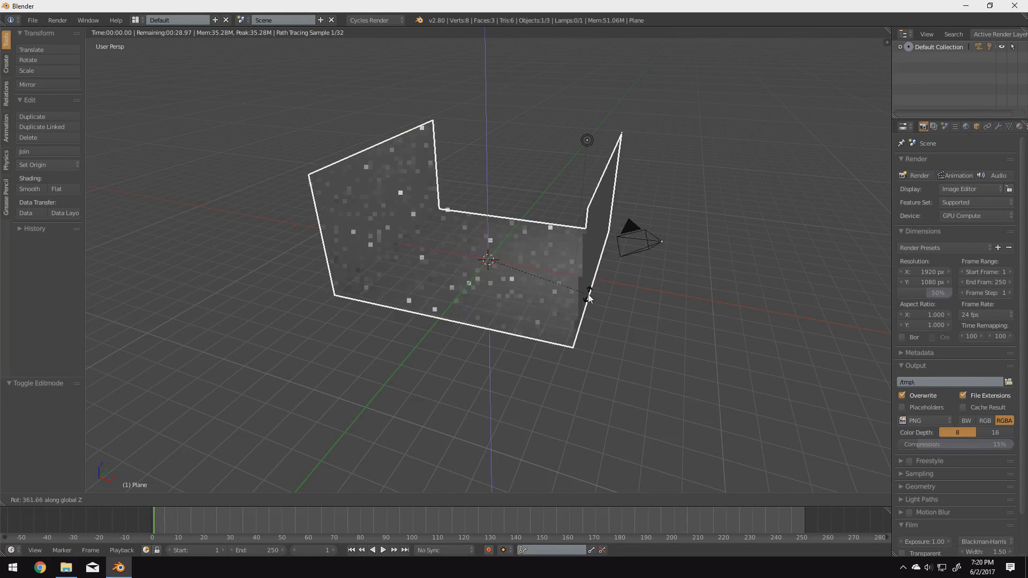
{"action": "left_click", "coordinate": [583, 292]}
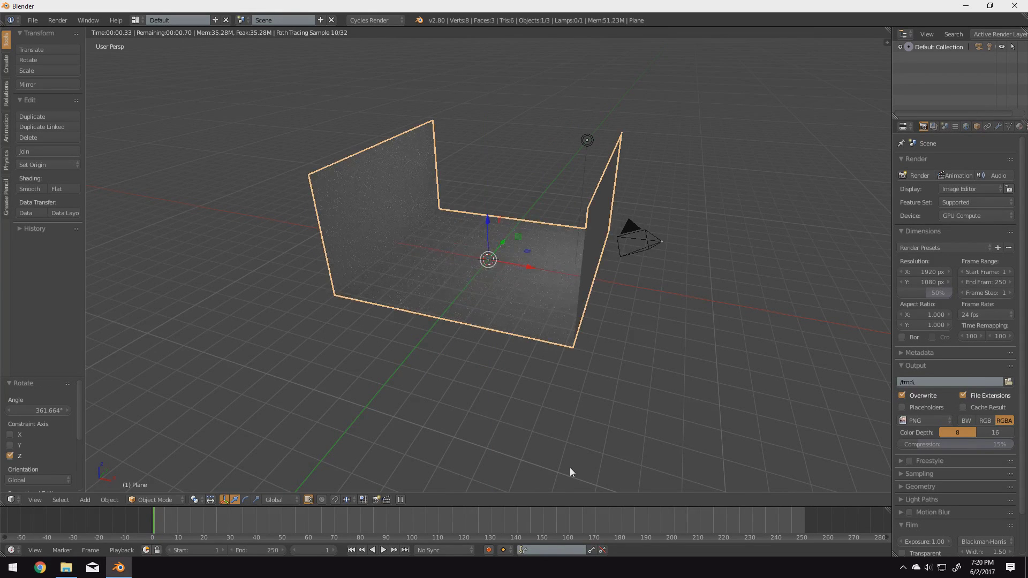
Switch the render engine to Blender Render and rotate the walled plane -125.442° about the global Z axis.
{"action": "left_click", "coordinate": [376, 20]}
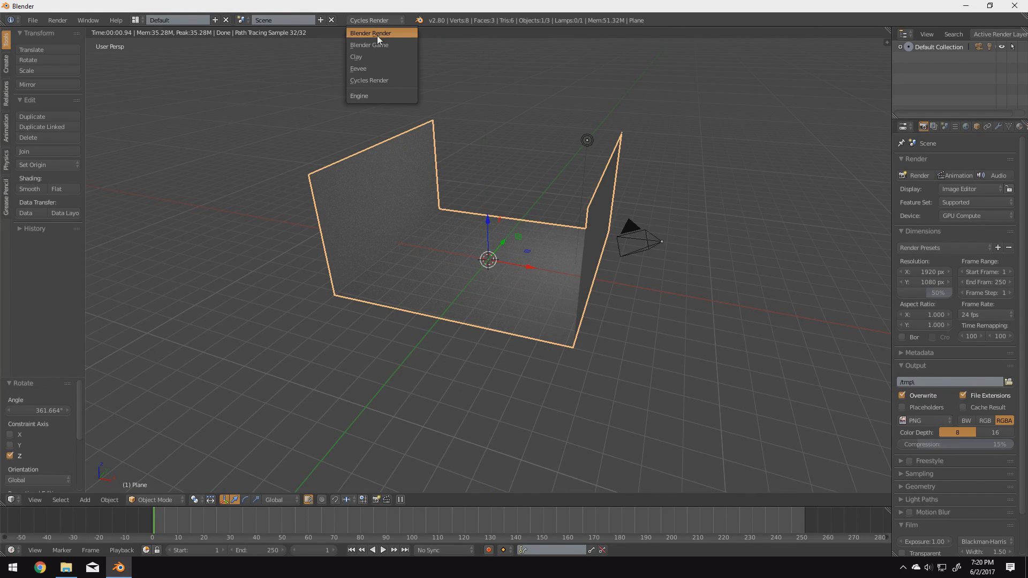
{"action": "left_click", "coordinate": [377, 34]}
{"action": "key", "text": "r"}
{"action": "key", "text": "z"}
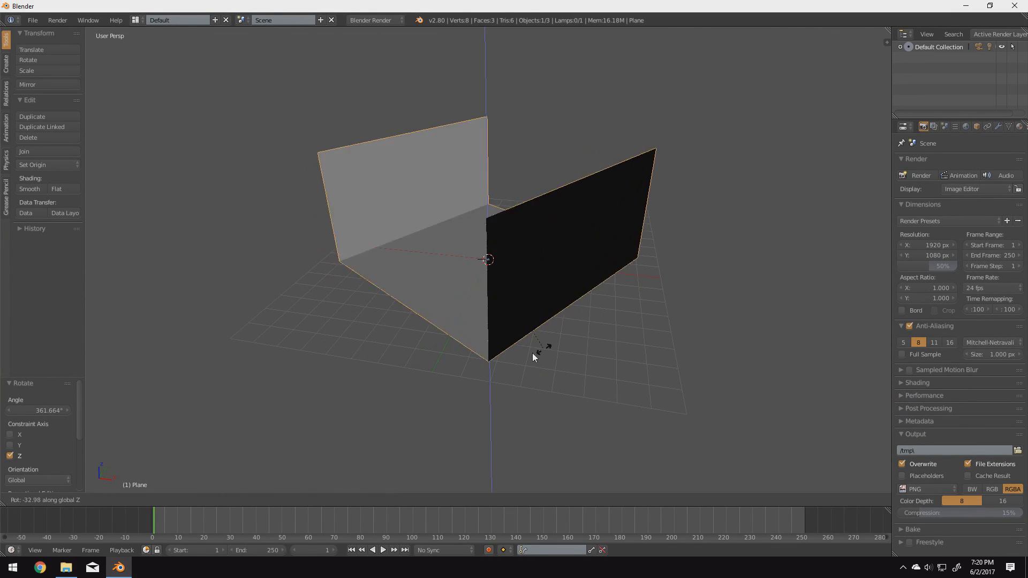
{"action": "left_click", "coordinate": [346, 336]}
Switch the render engine to Clay and examine the shading of the walled plane and the matcap settings.
{"action": "left_click", "coordinate": [344, 20]}
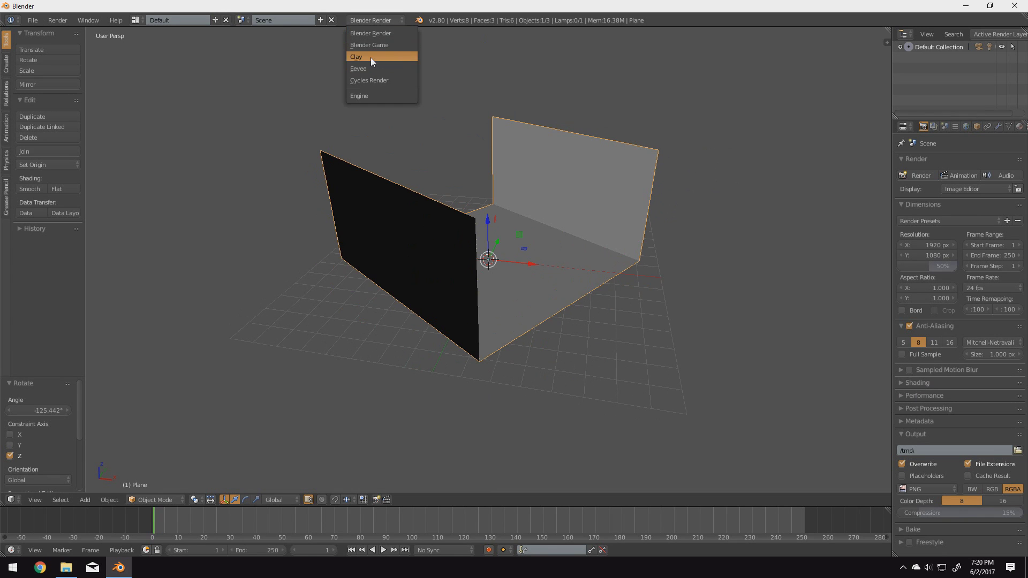
{"action": "left_click", "coordinate": [370, 56]}
{"action": "scroll", "coordinate": [567, 245], "scroll_direction": "up", "scroll_amount": 3}
{"action": "middle_click_drag", "start_coordinate": [534, 244], "coordinate": [603, 237]}
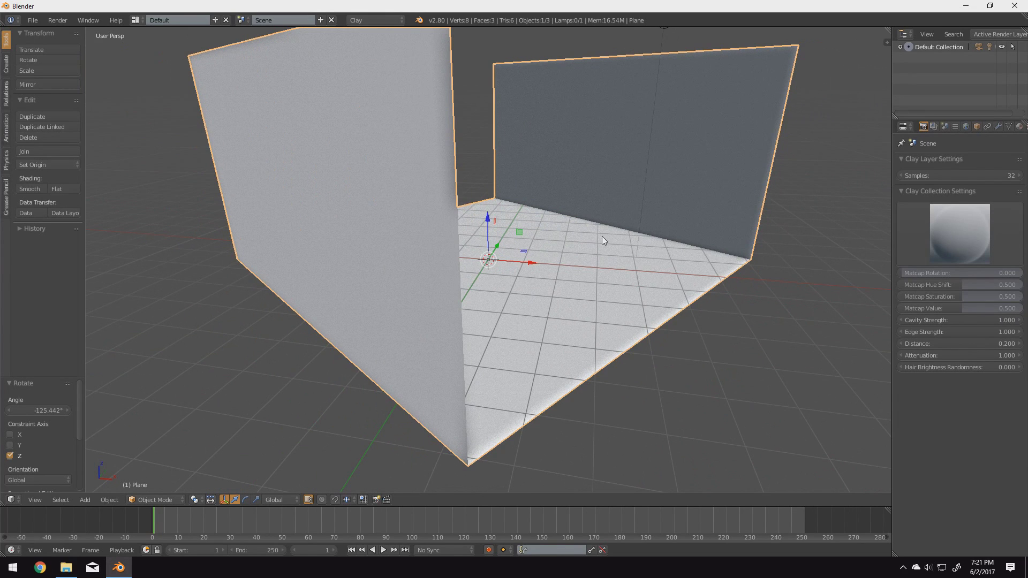
{"action": "mouse_move", "coordinate": [927, 273]}
{"action": "left_mouse_down"}
{"action": "mouse_move", "coordinate": [955, 273]}
{"action": "mouse_move", "coordinate": [924, 273]}
{"action": "left_mouse_up"}
{"action": "scroll", "coordinate": [225, 303], "scroll_direction": "down", "scroll_amount": 1}
{"action": "scroll", "coordinate": [225, 307], "scroll_direction": "down", "scroll_amount": 3}
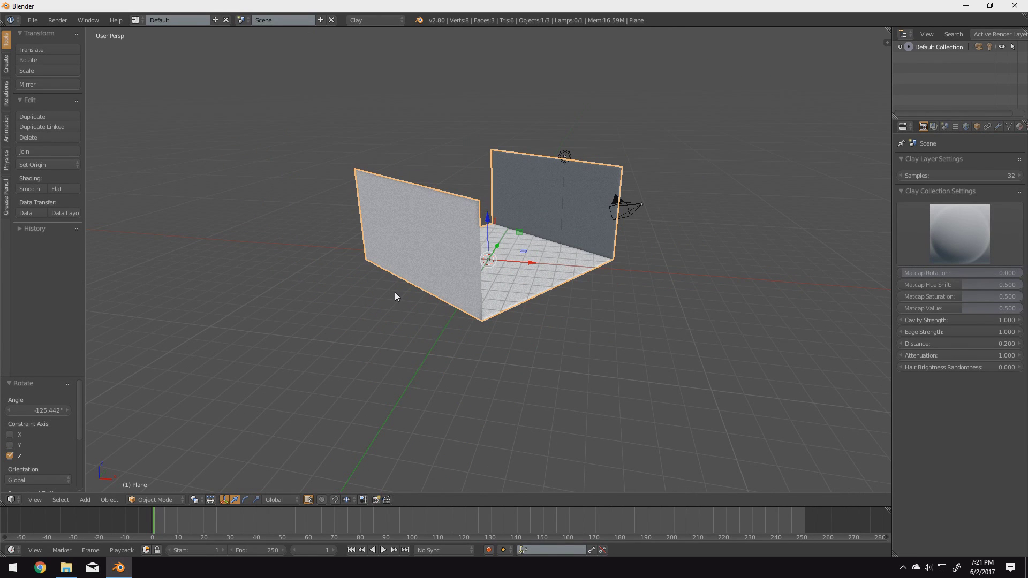
Switch the render engine back to Eevee and view the walled plane up close.
{"action": "left_click", "coordinate": [364, 21]}
{"action": "left_click", "coordinate": [358, 68]}
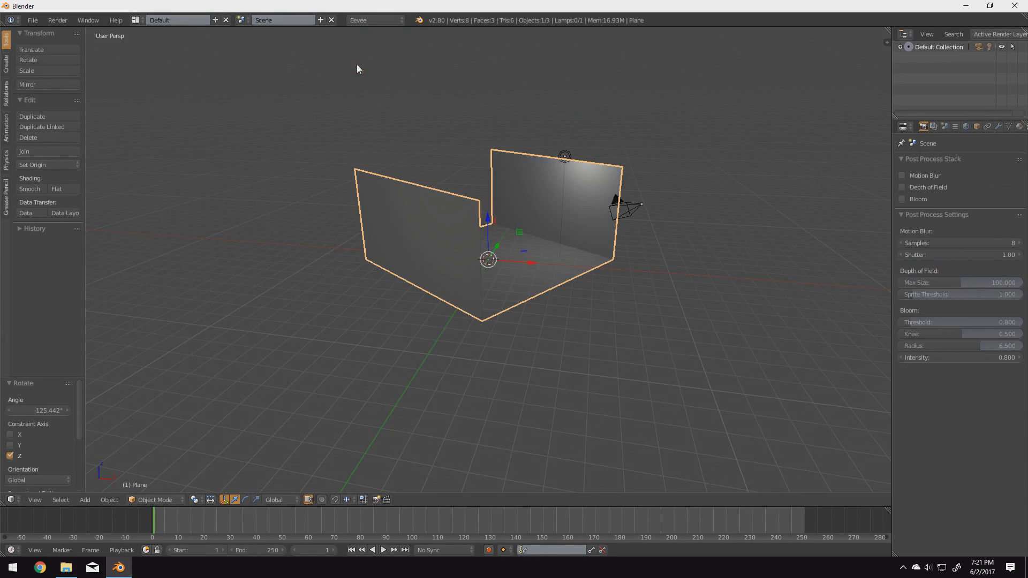
{"action": "scroll", "coordinate": [493, 330], "scroll_direction": "up", "scroll_amount": 4}
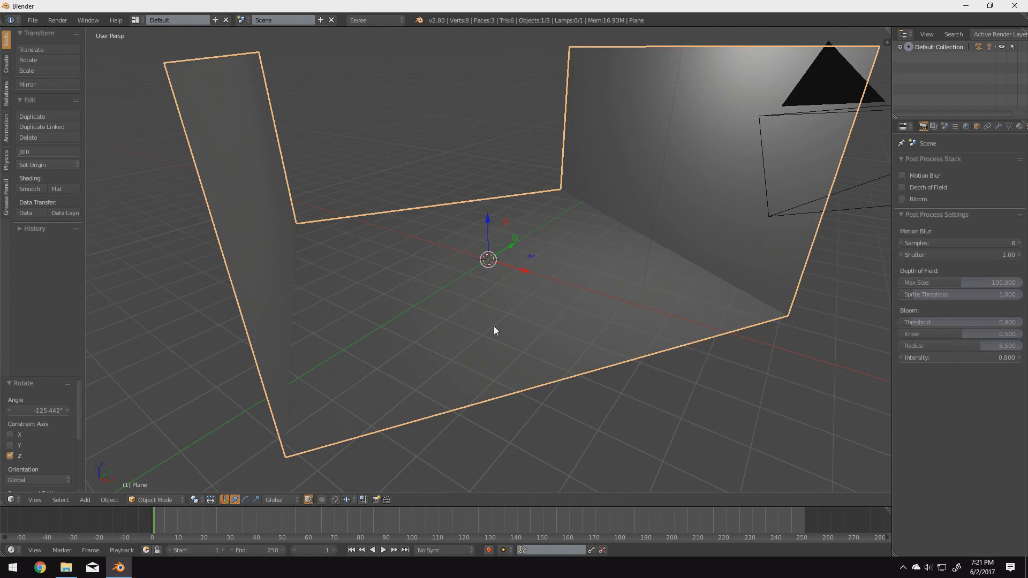